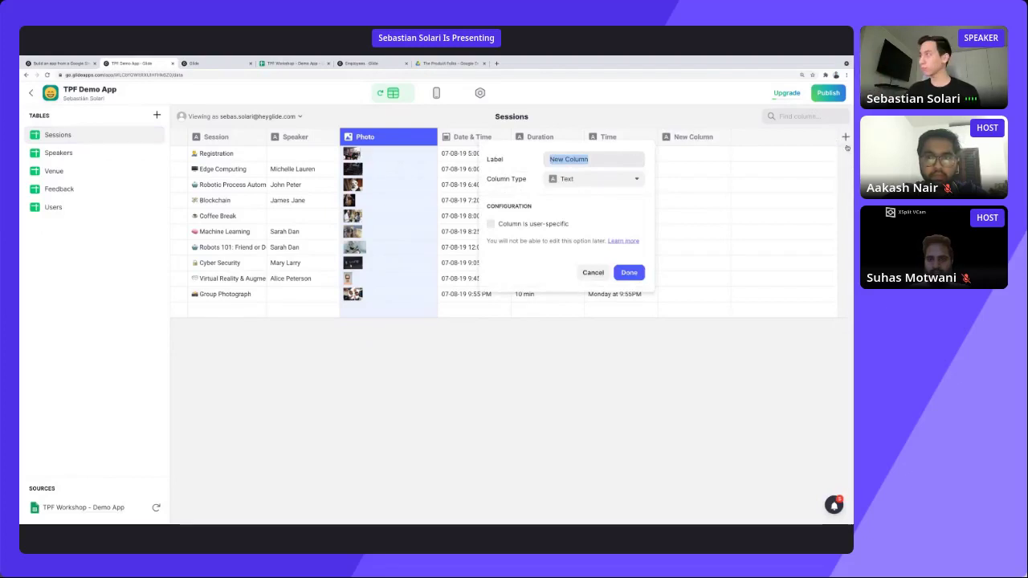
Make the new Sessions column a Relation named 'Speaker of the session', matching Speaker to Speakers › Name.
click(608, 179)
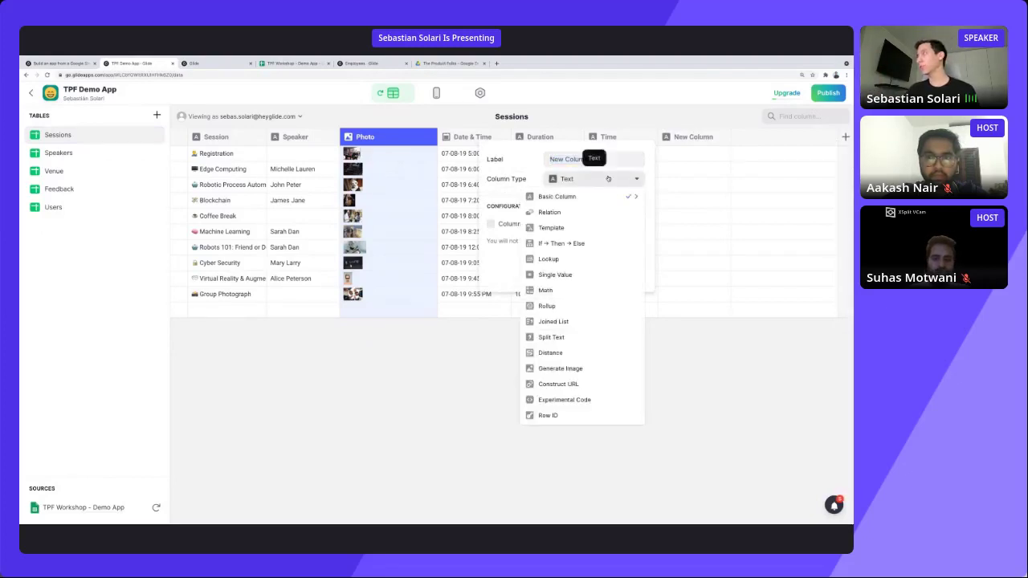
click(584, 213)
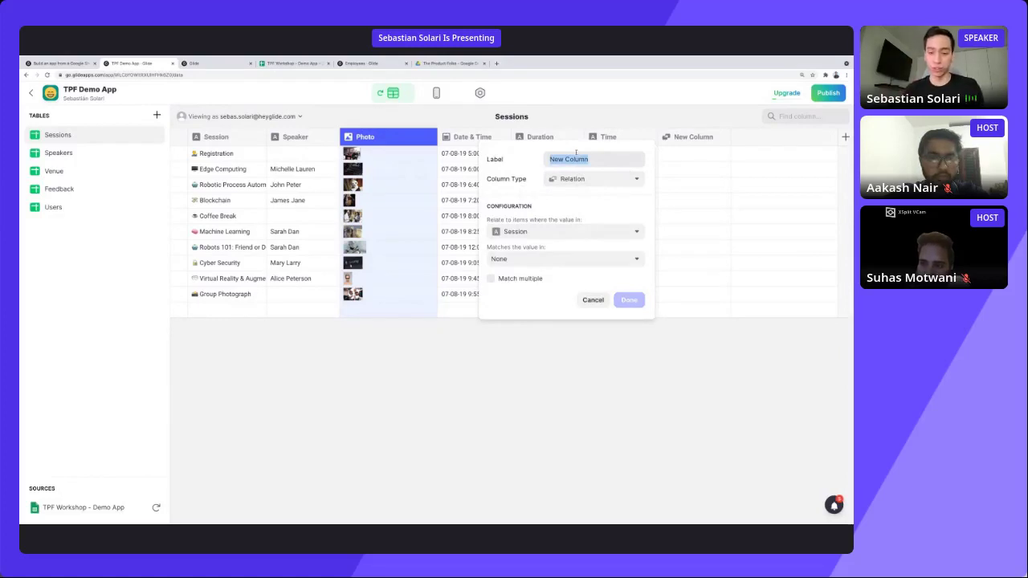
text(Sp)
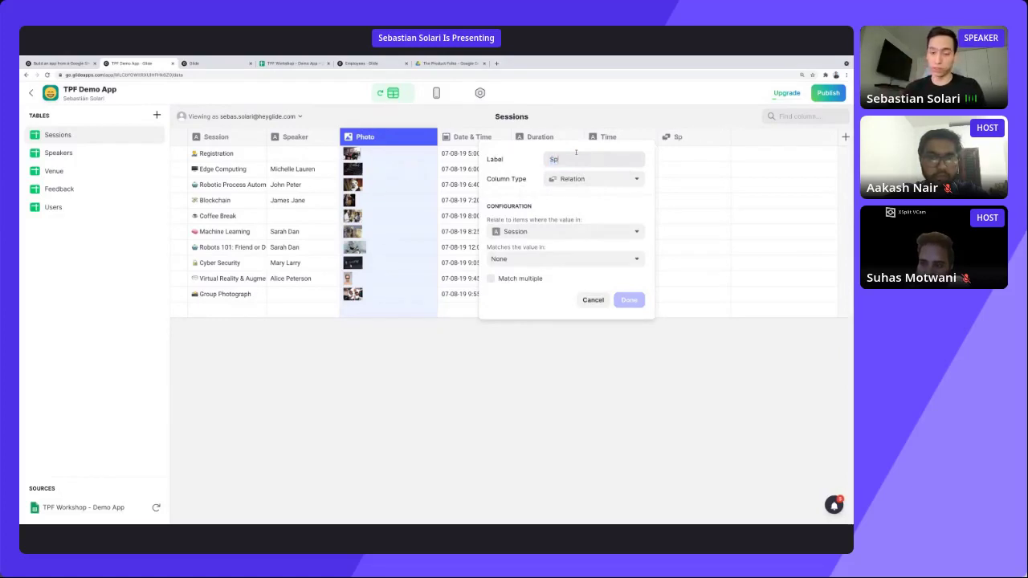
text(eaker of)
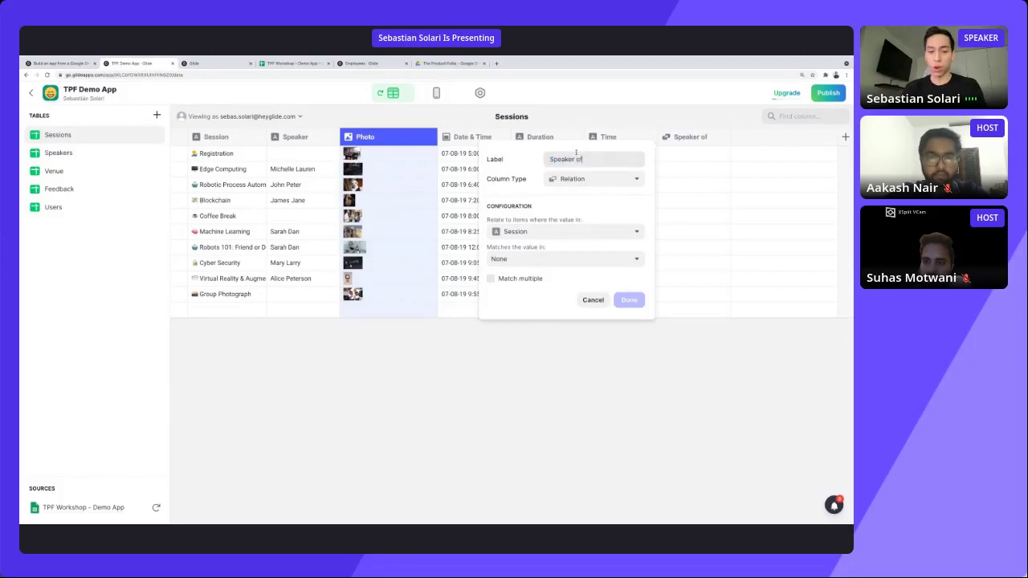
text( the session)
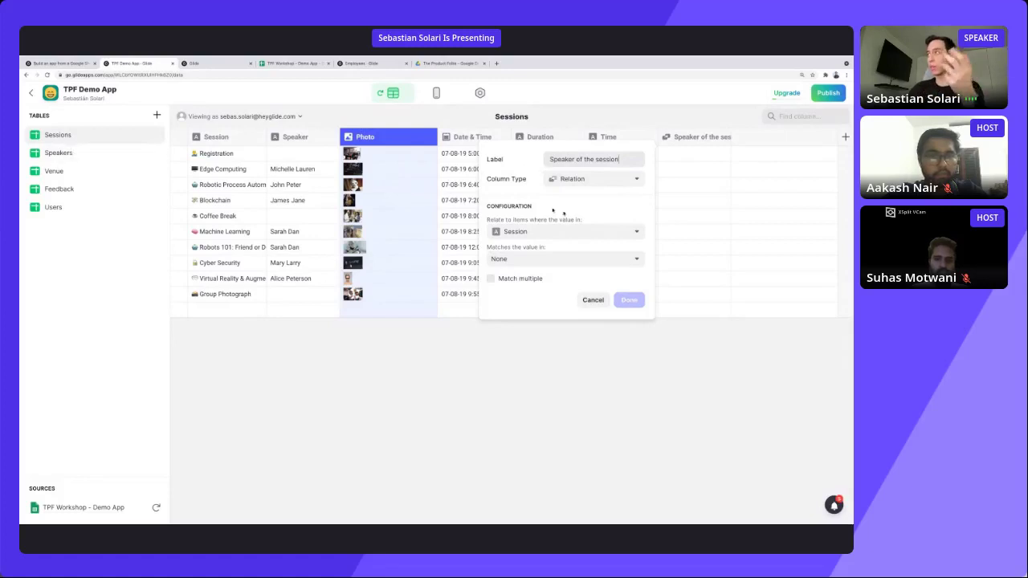
click(567, 232)
click(554, 283)
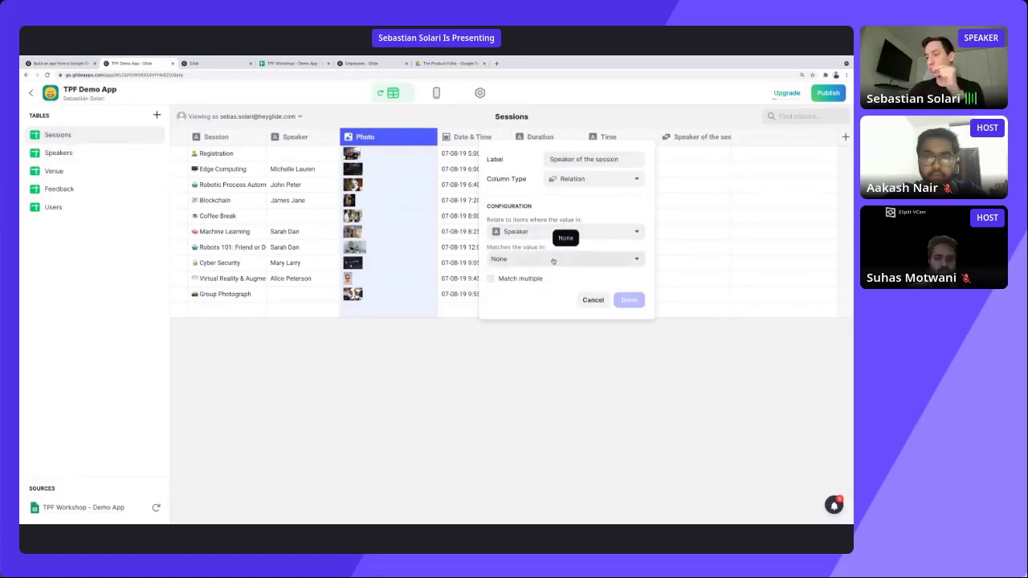
click(552, 259)
mouse_move(545, 316)
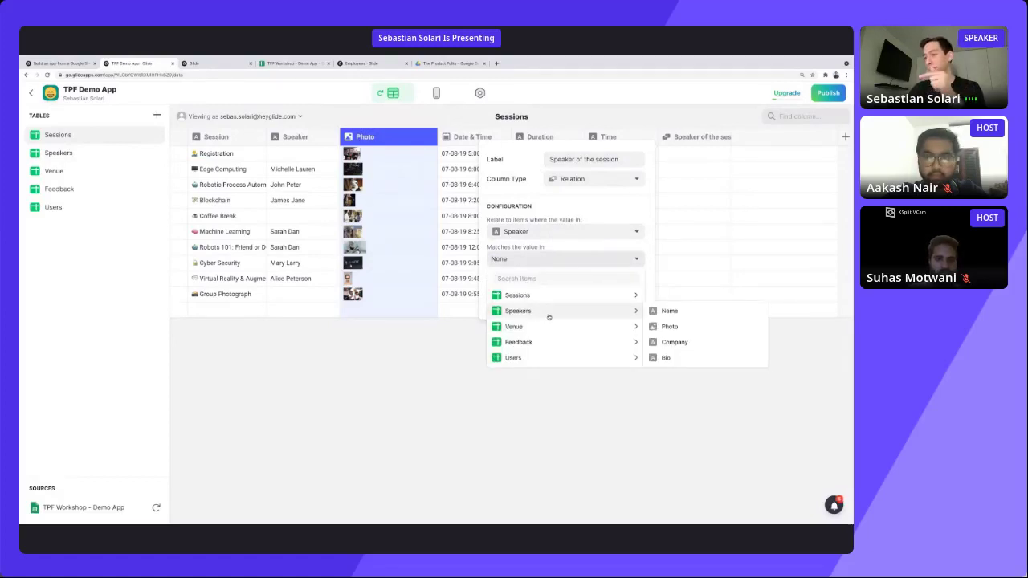
click(669, 312)
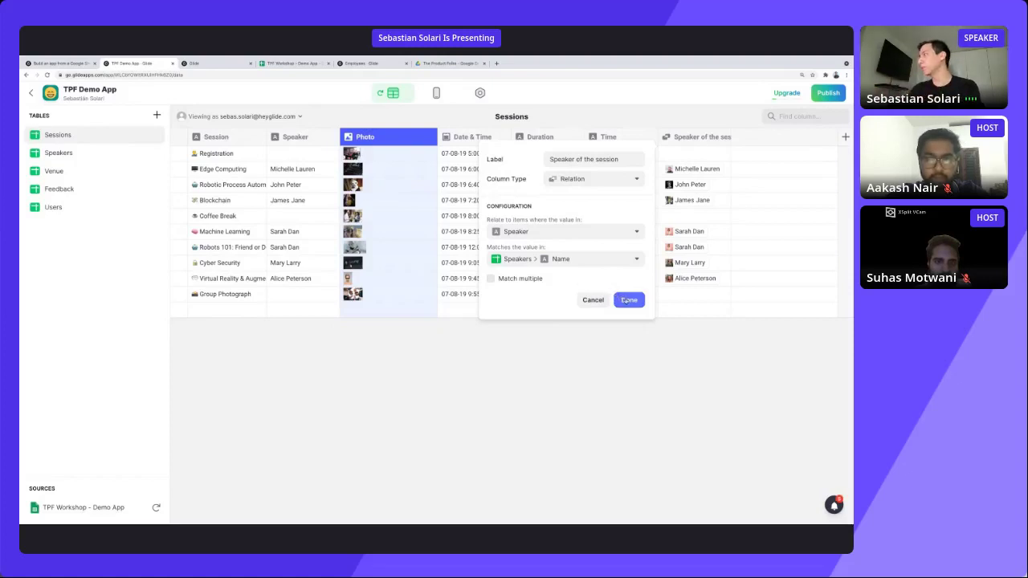
Save the 'Speaker of the session' relation column so each session shows its speaker.
click(627, 300)
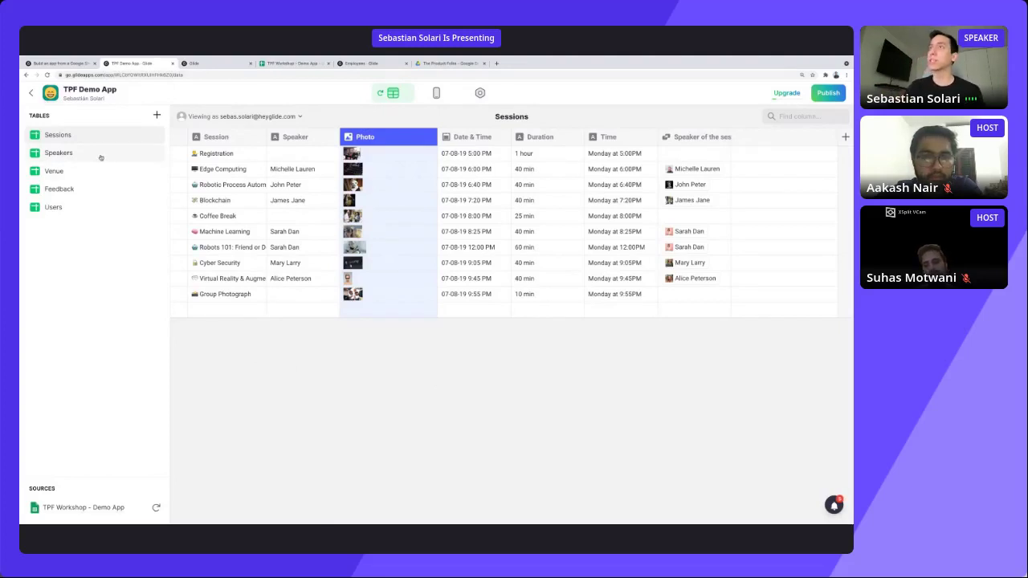
In the Speakers table, add a Relation column named 'Sessions of the speaker'.
click(58, 153)
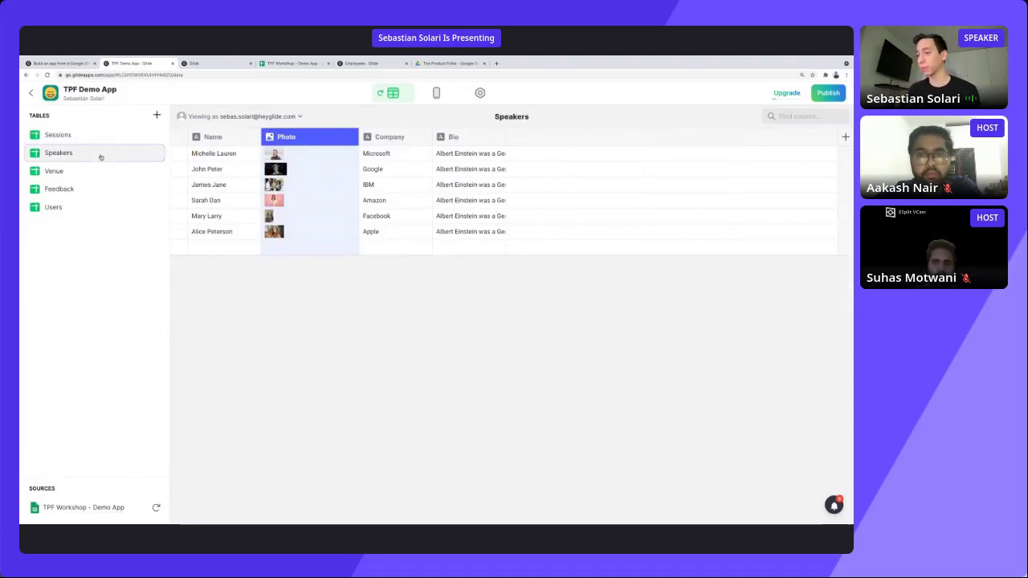
click(844, 140)
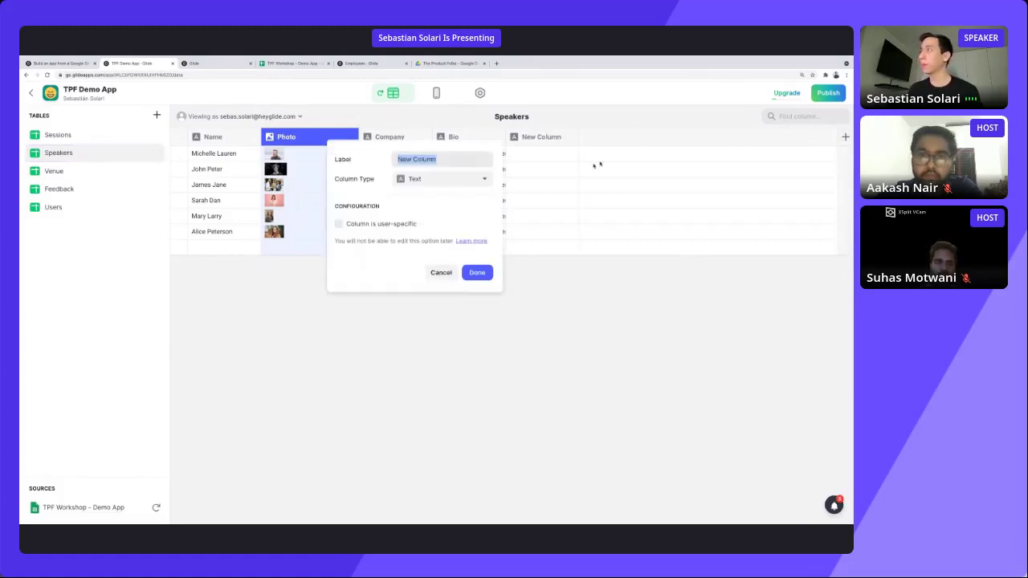
click(450, 180)
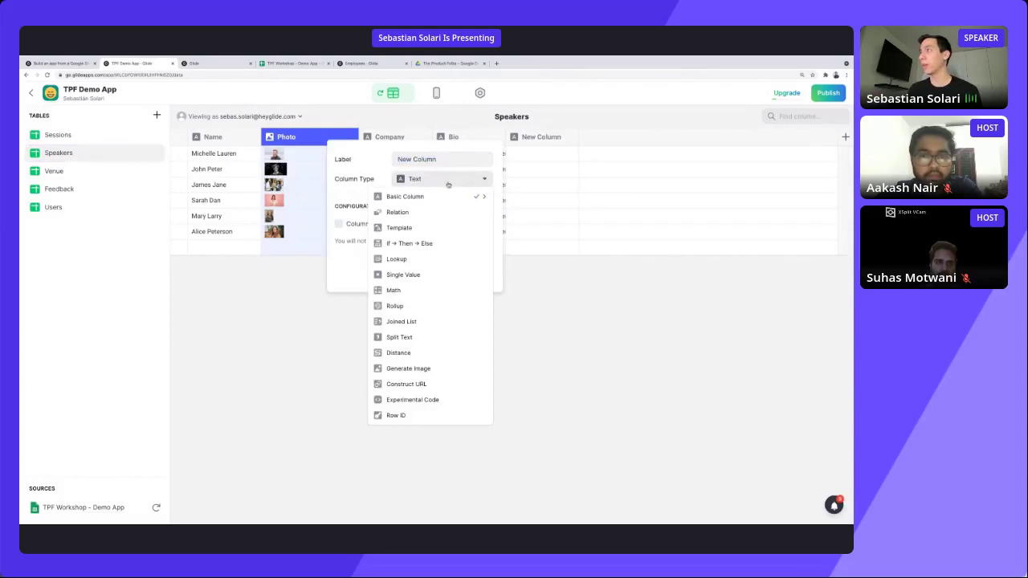
click(440, 219)
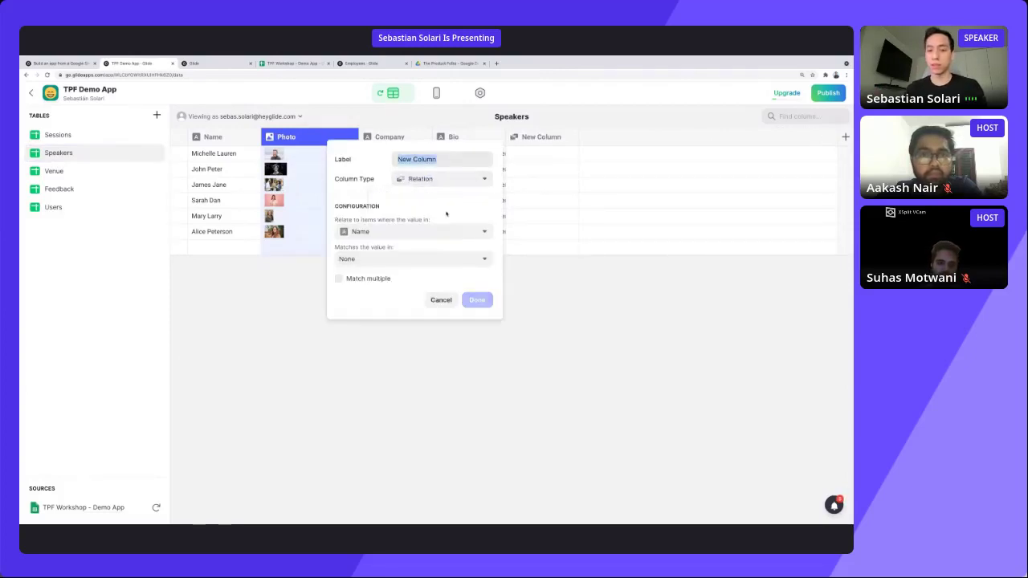
text(Sessions of)
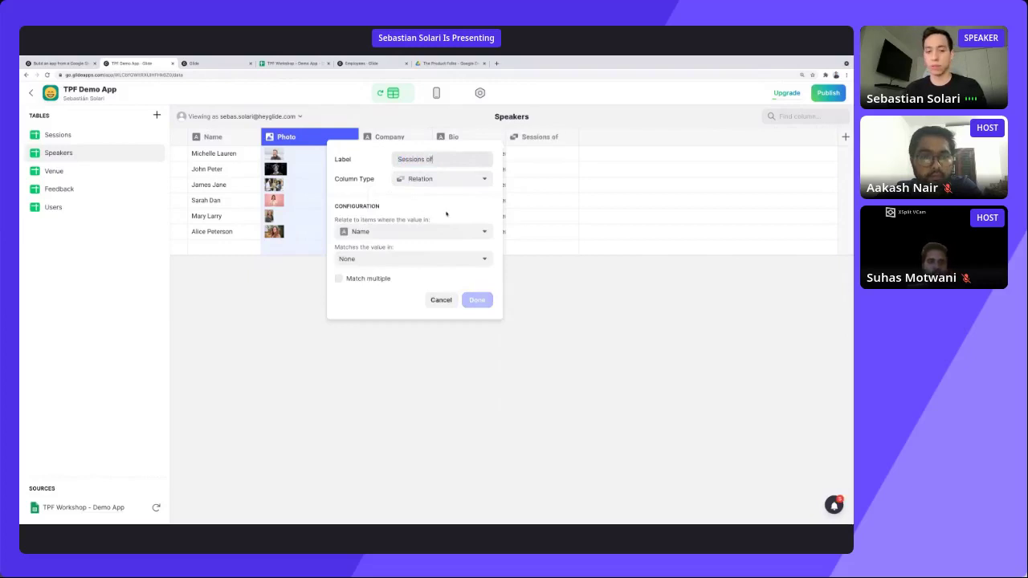
text( the speak)
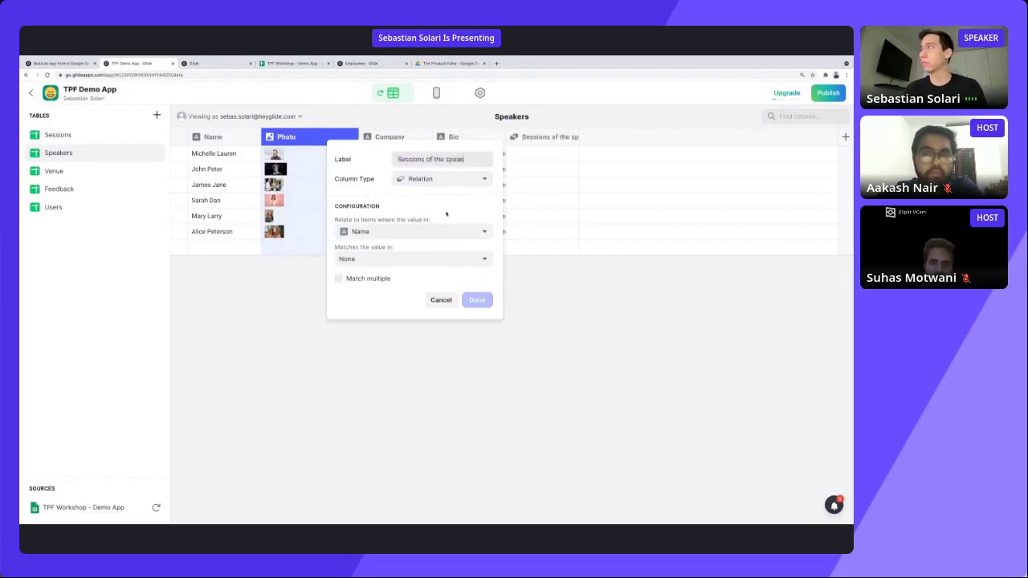
text(er)
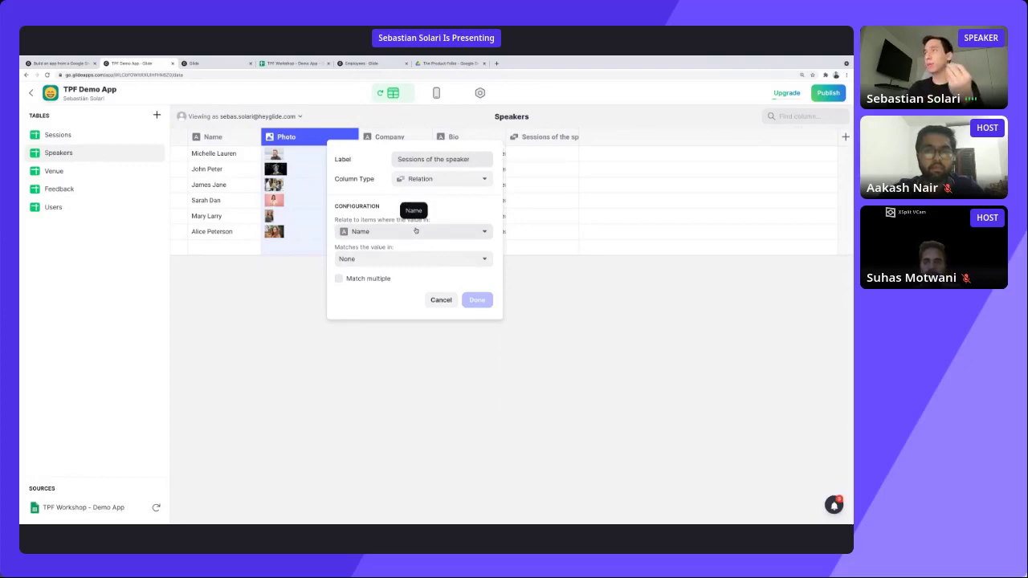
Relate Name to Sessions › Speaker with Match multiple on, save, and widen the column.
click(414, 231)
click(397, 268)
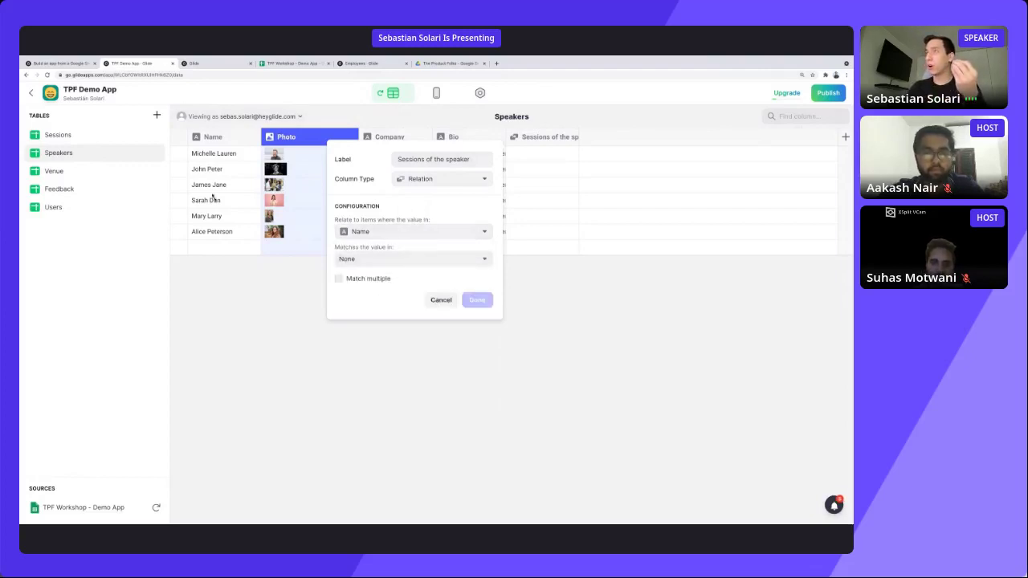
click(372, 259)
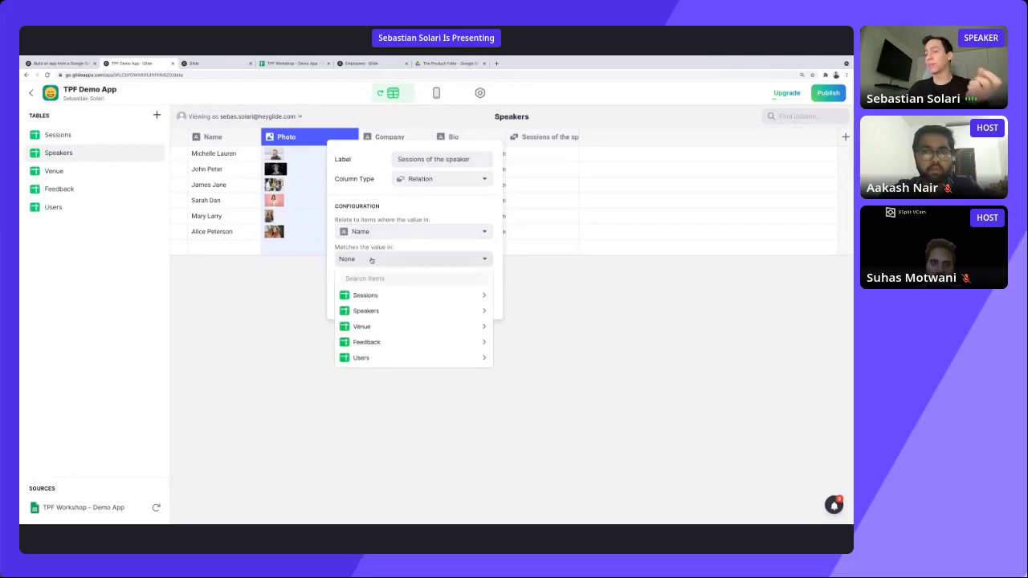
mouse_move(385, 297)
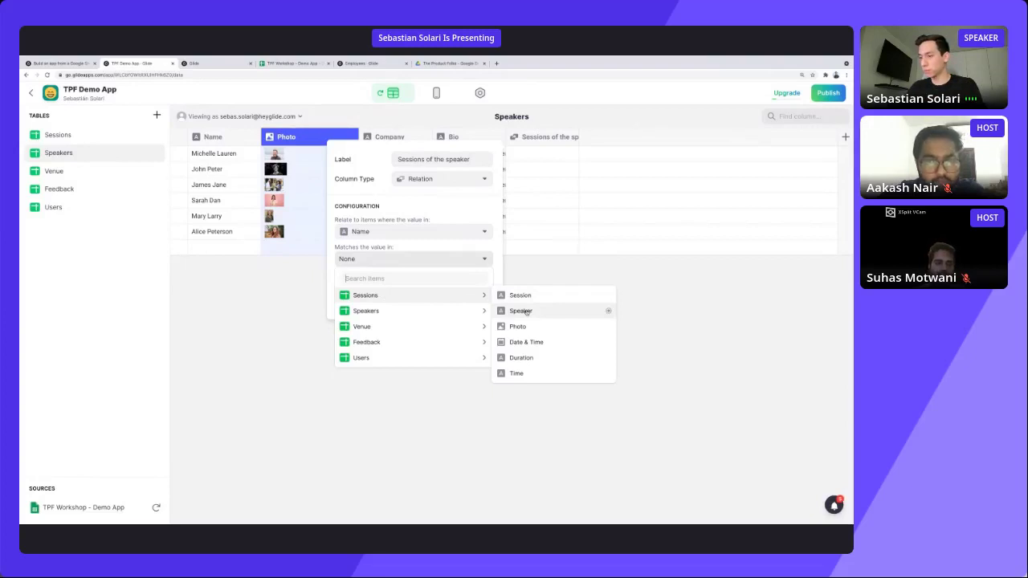
click(522, 311)
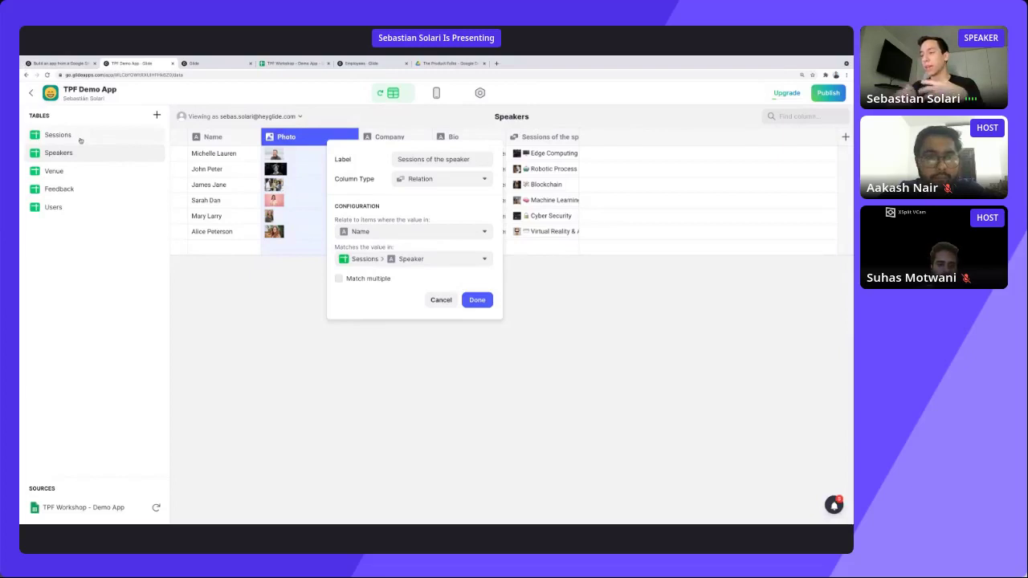
click(377, 278)
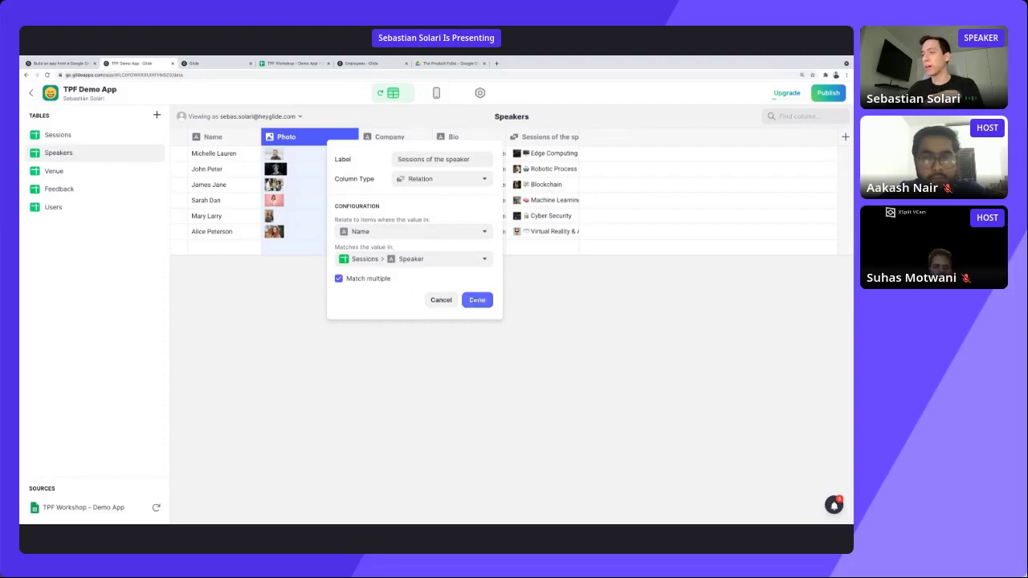
click(478, 299)
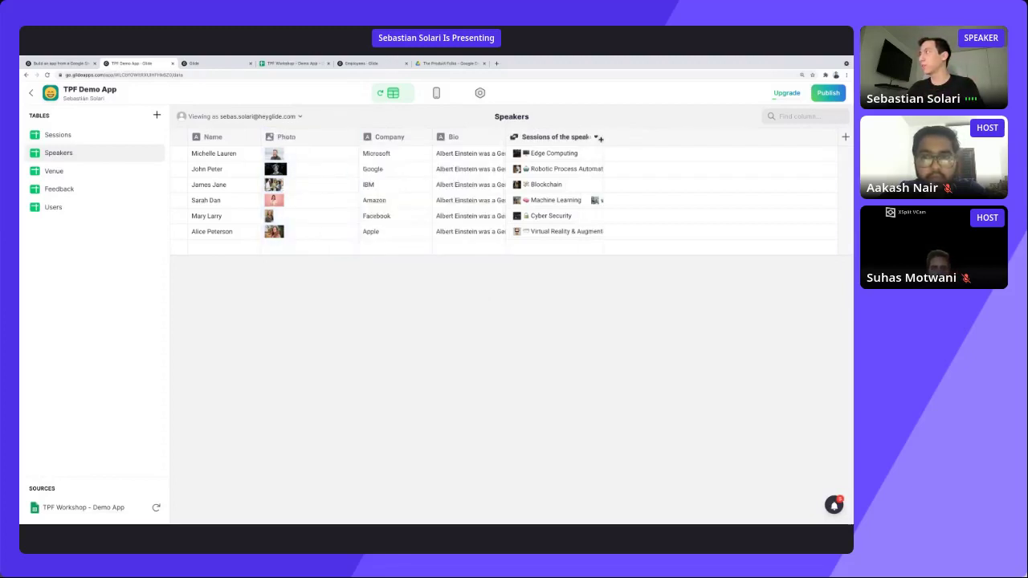
drag(599, 137, 758, 138)
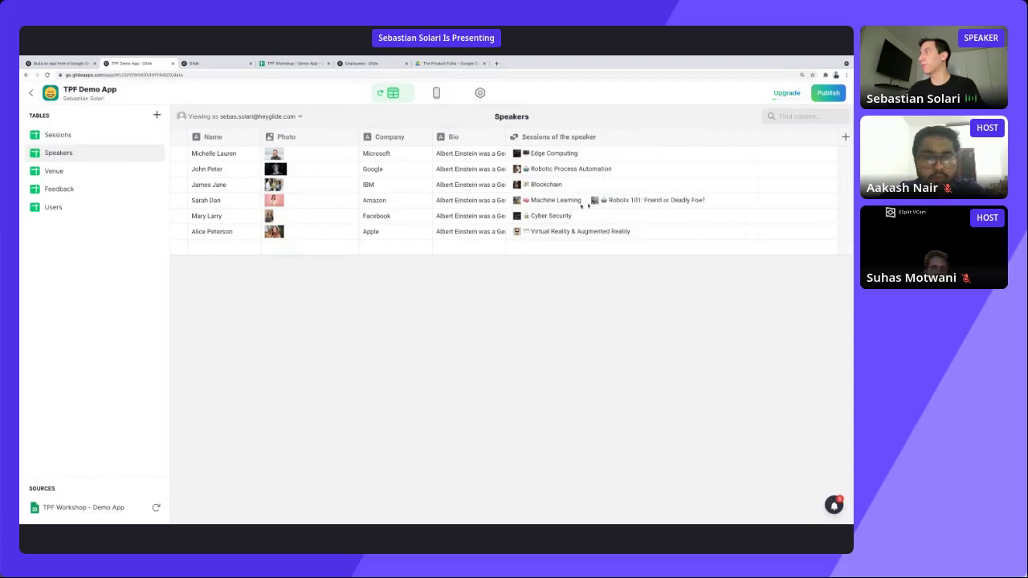
click(675, 200)
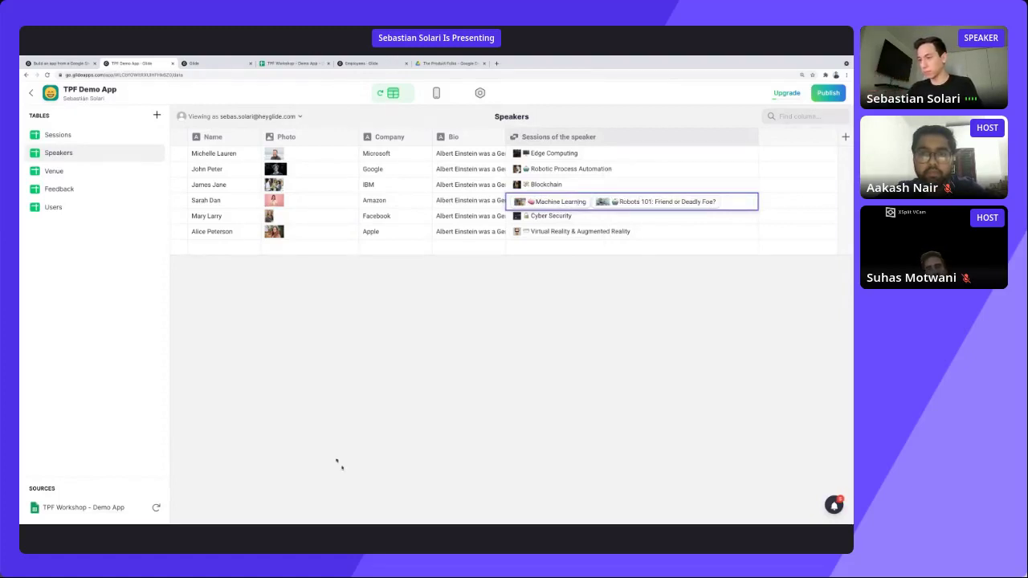
Compare the Speakers and Sessions tables in the data editor, finishing on Sessions.
click(436, 93)
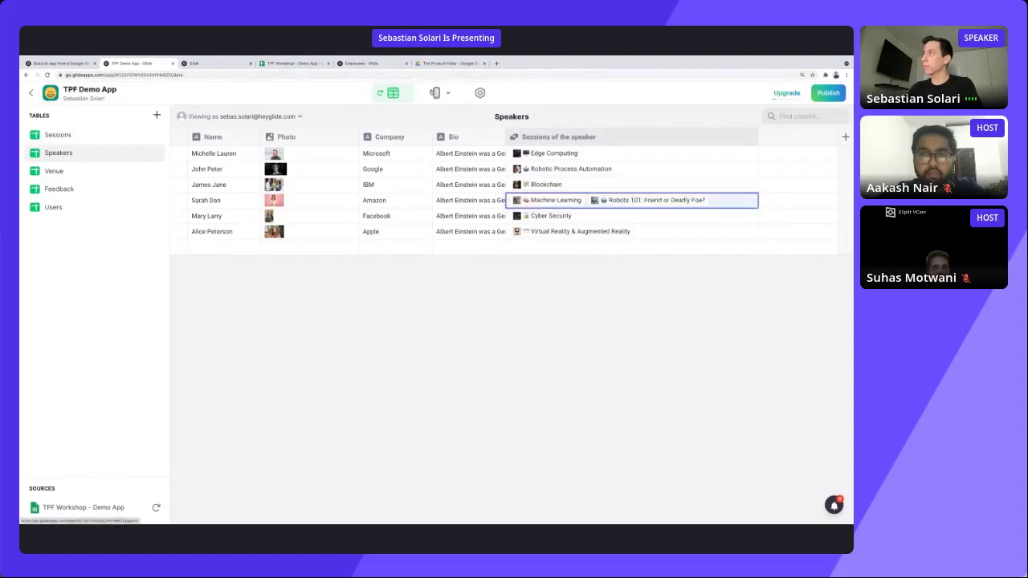
click(392, 93)
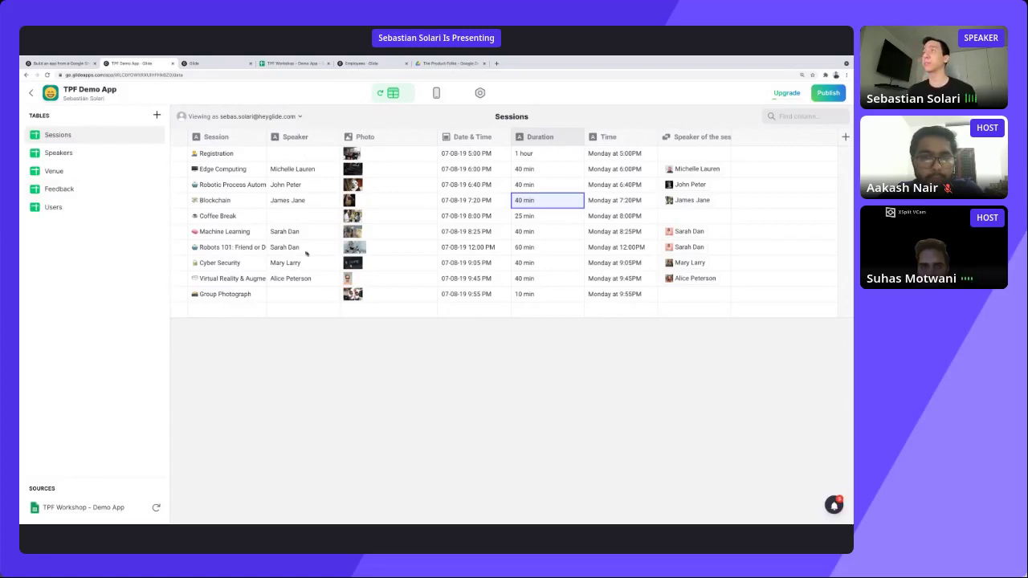
click(64, 152)
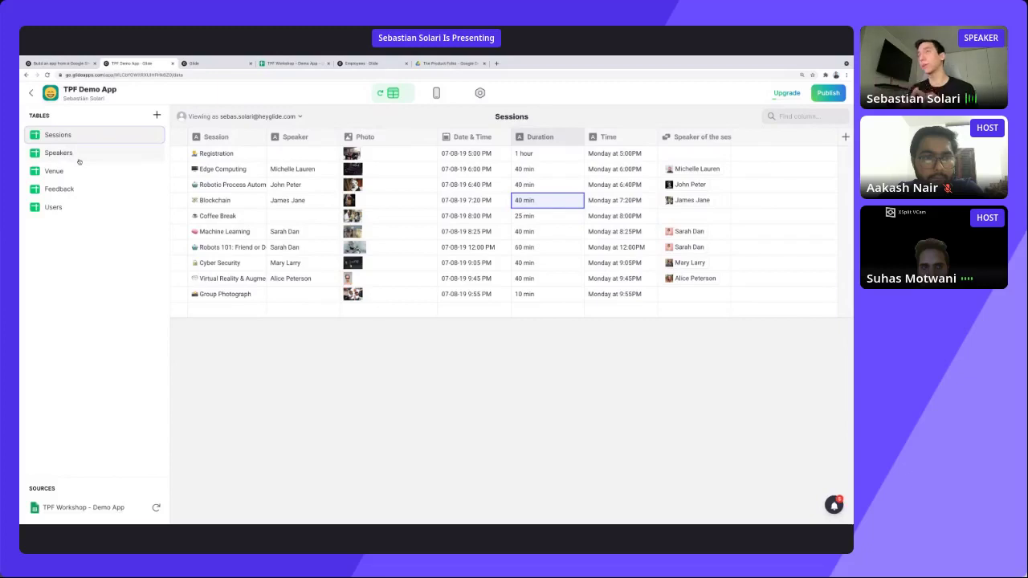
click(78, 154)
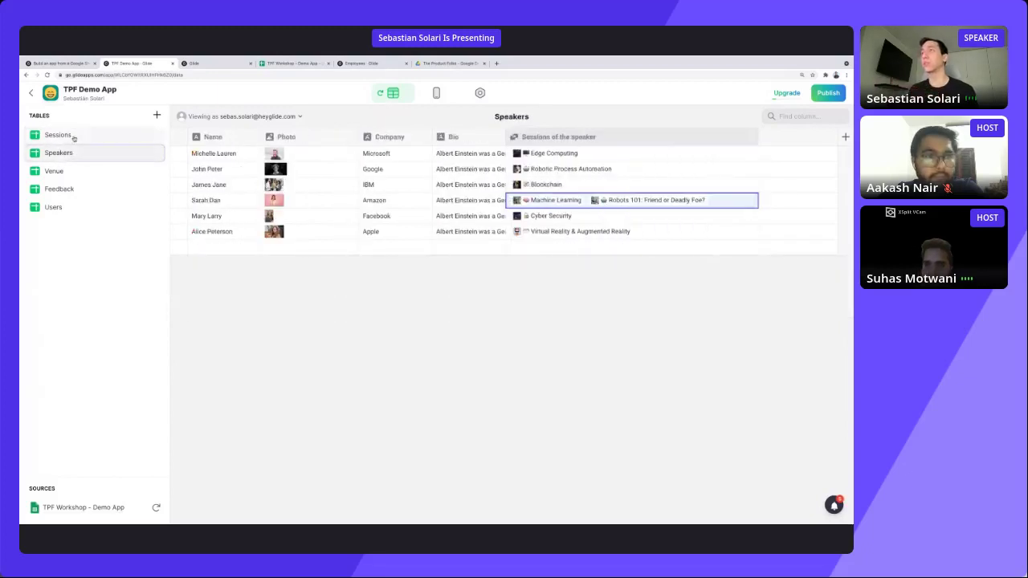
click(74, 137)
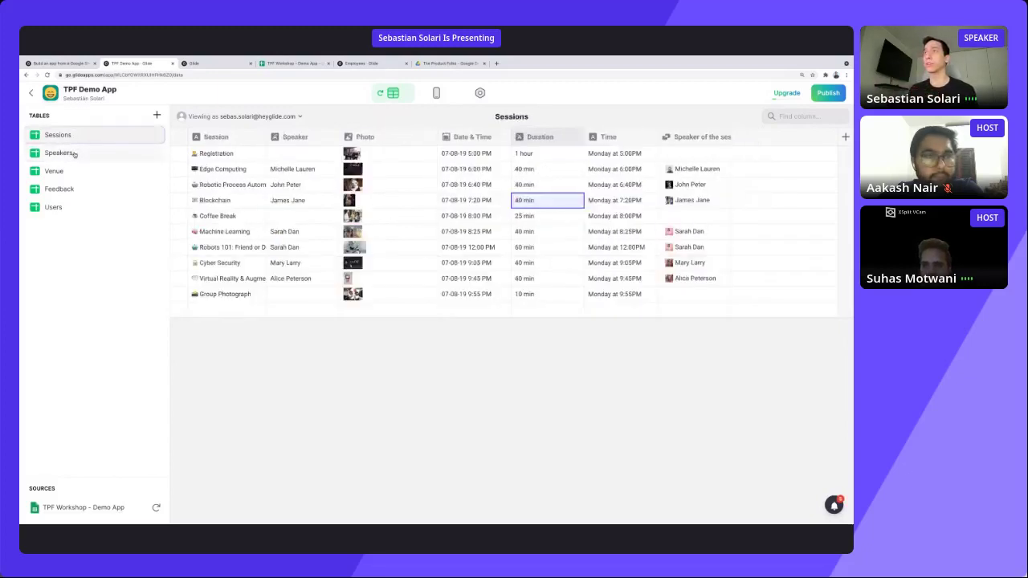
click(74, 153)
click(73, 139)
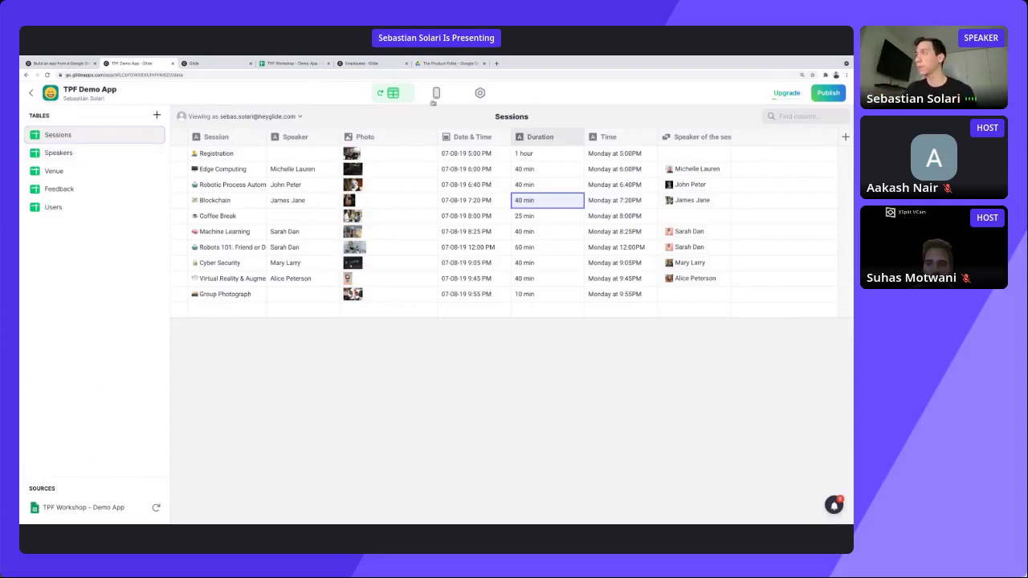
In Layout, add a Relation component to the session detail screen via the 'rela' search.
click(433, 94)
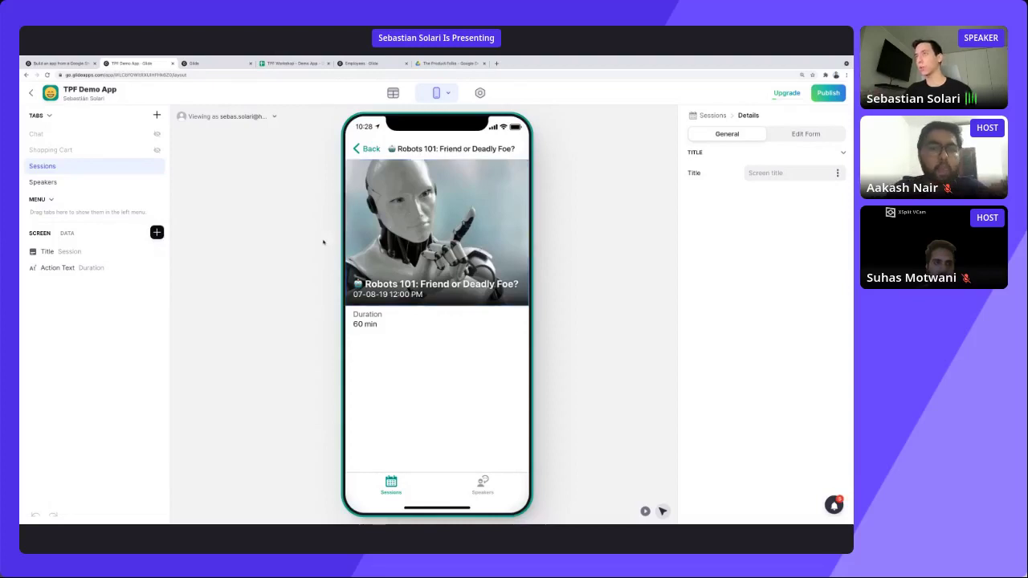
click(157, 233)
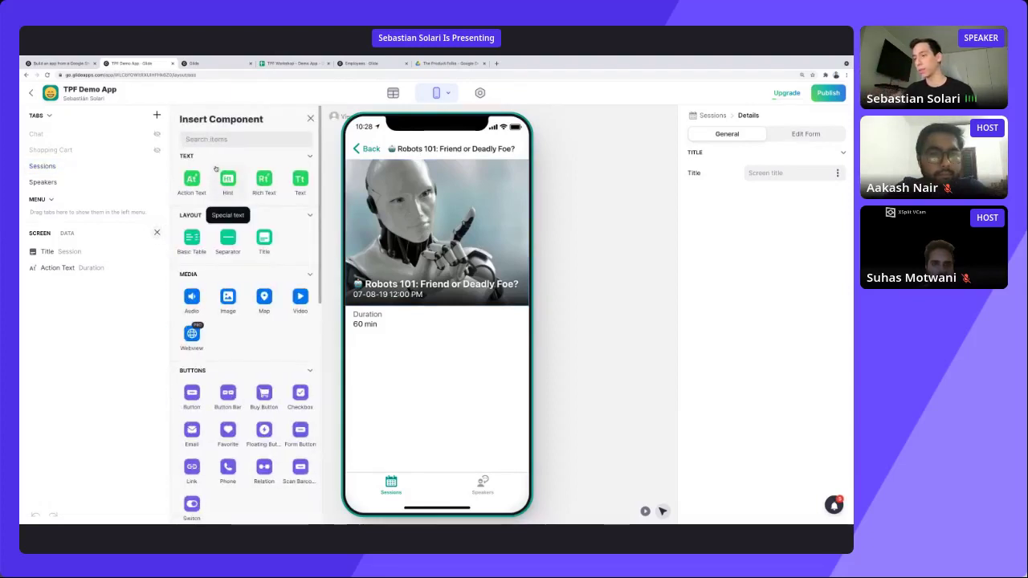
text(rela)
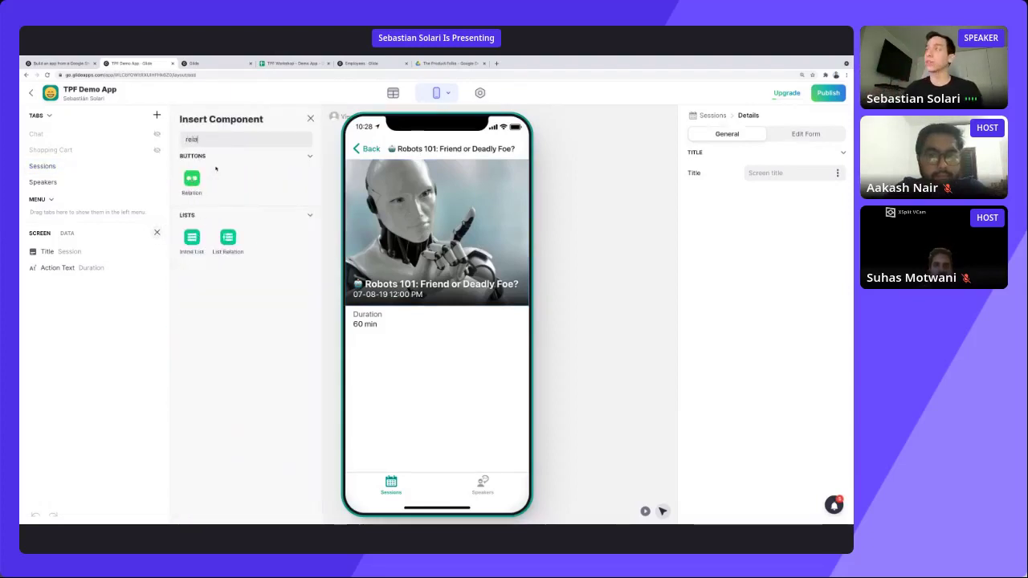
click(191, 180)
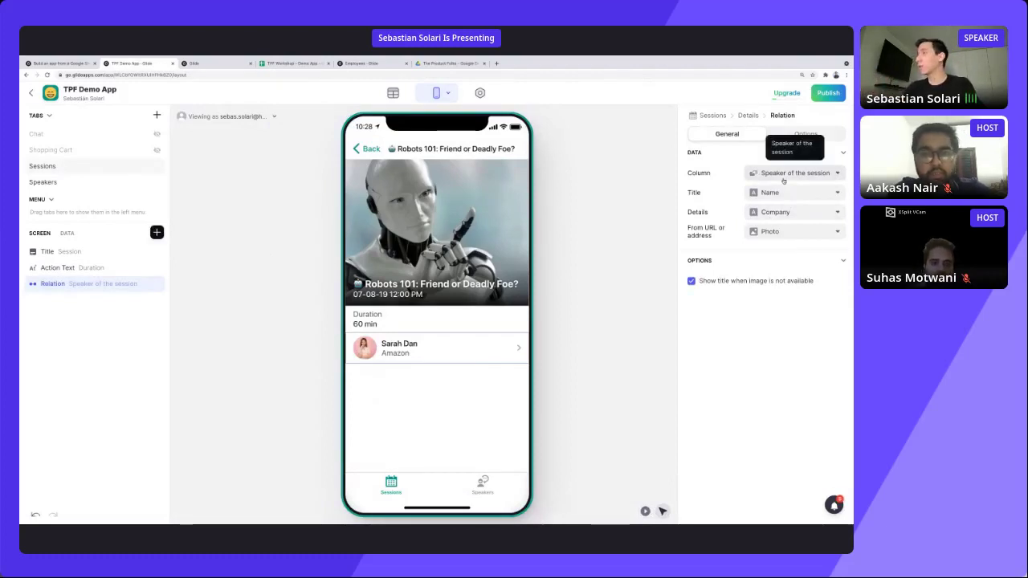
Set the Relation component's column to Speaker of the session and its title to Name.
click(783, 179)
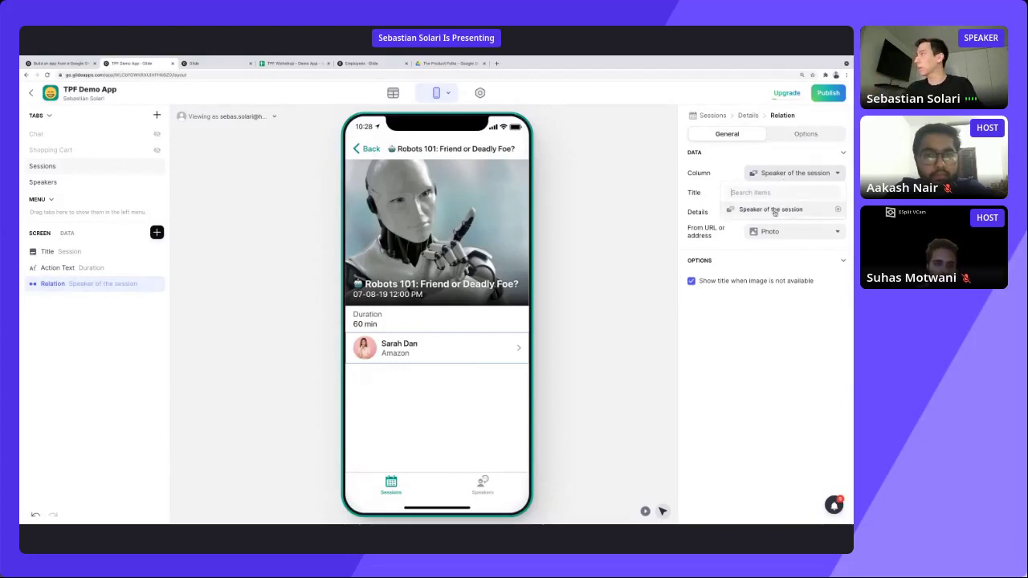
click(775, 211)
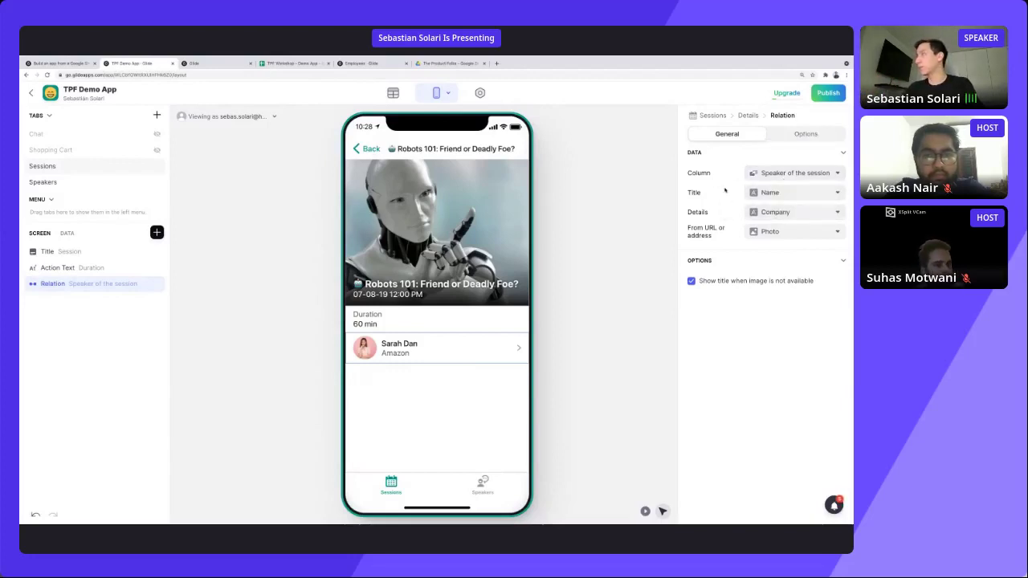
click(769, 193)
click(755, 246)
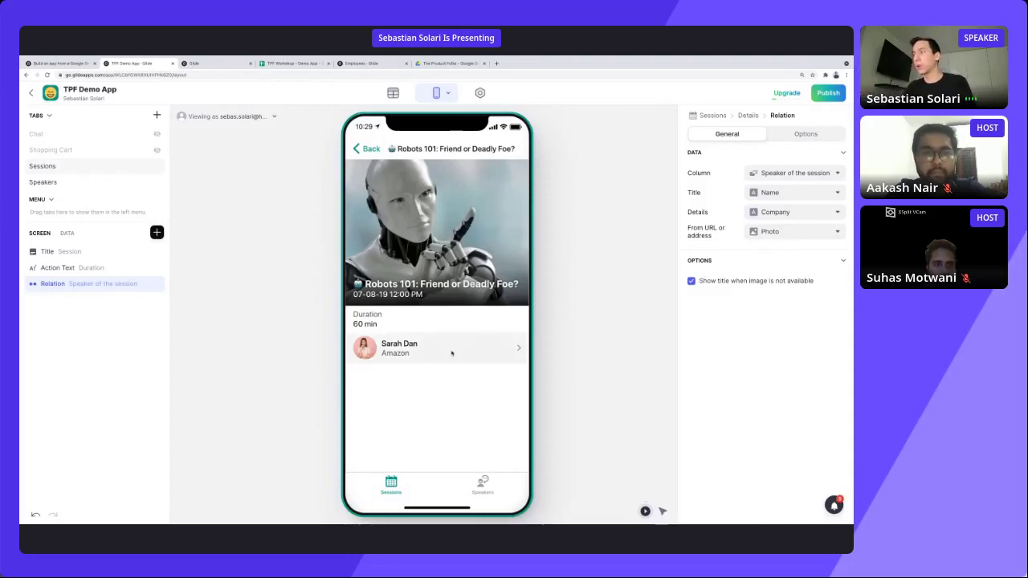
click(393, 92)
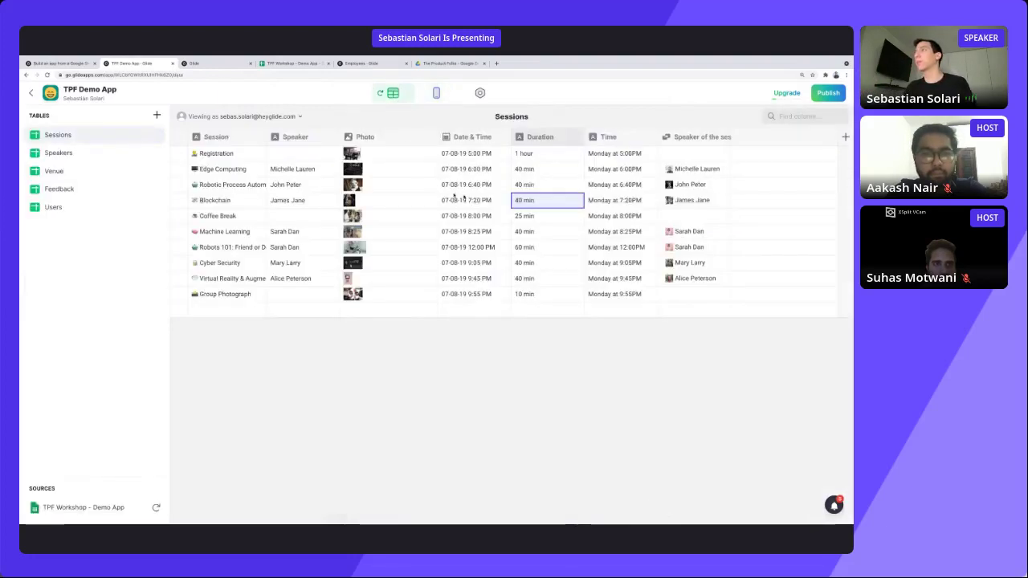
click(260, 156)
click(260, 169)
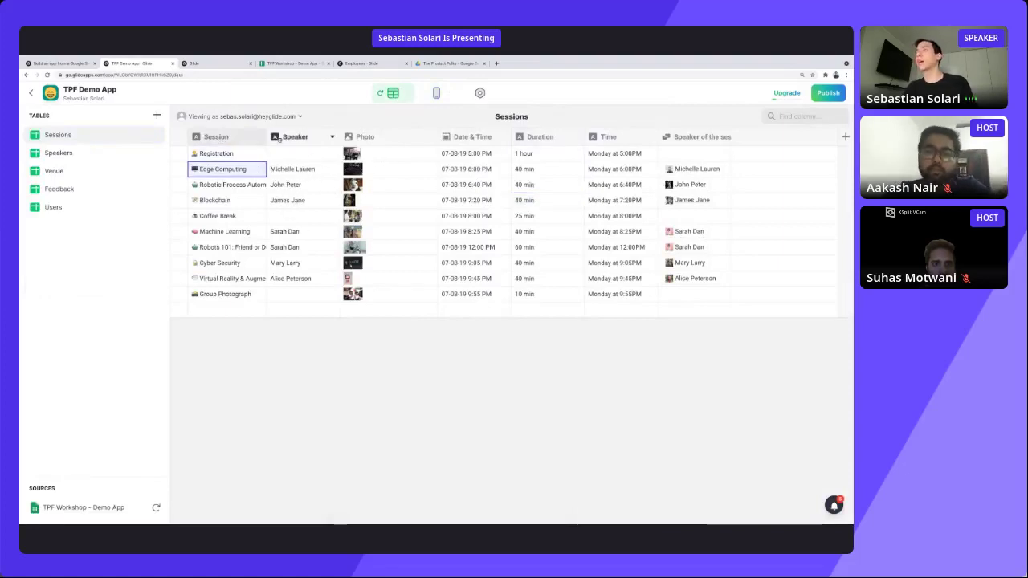
click(299, 172)
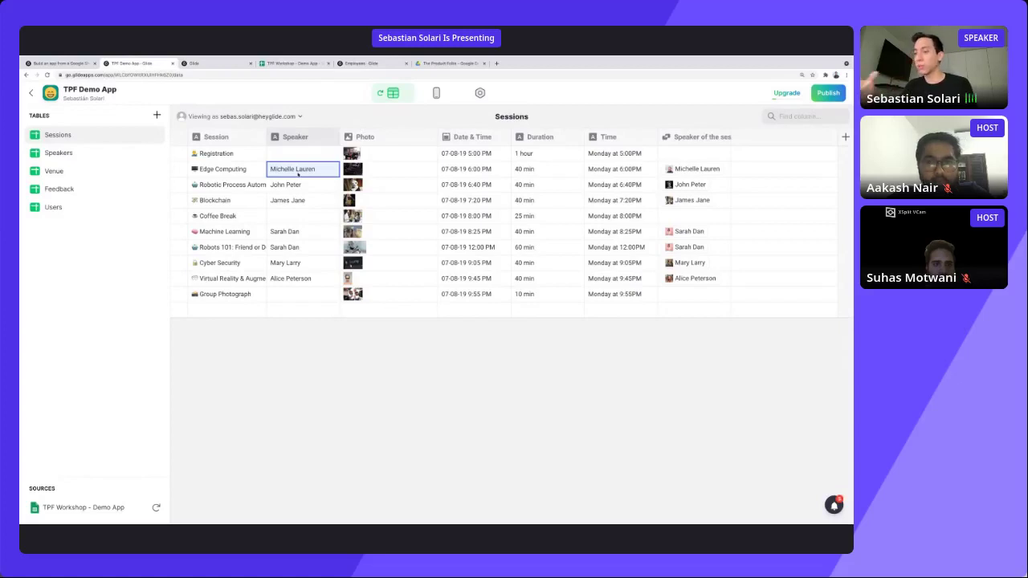
click(113, 163)
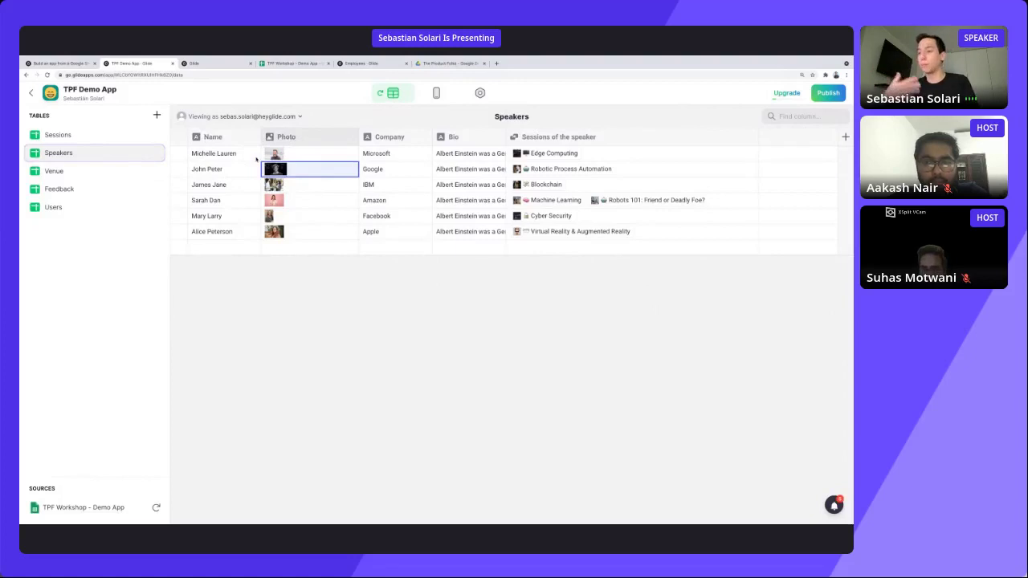
click(436, 92)
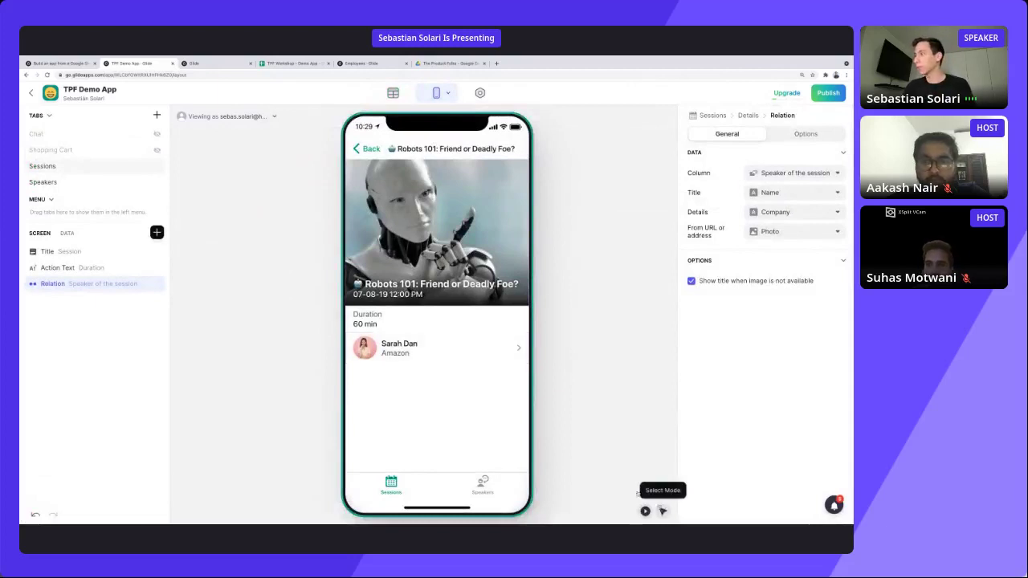
click(663, 511)
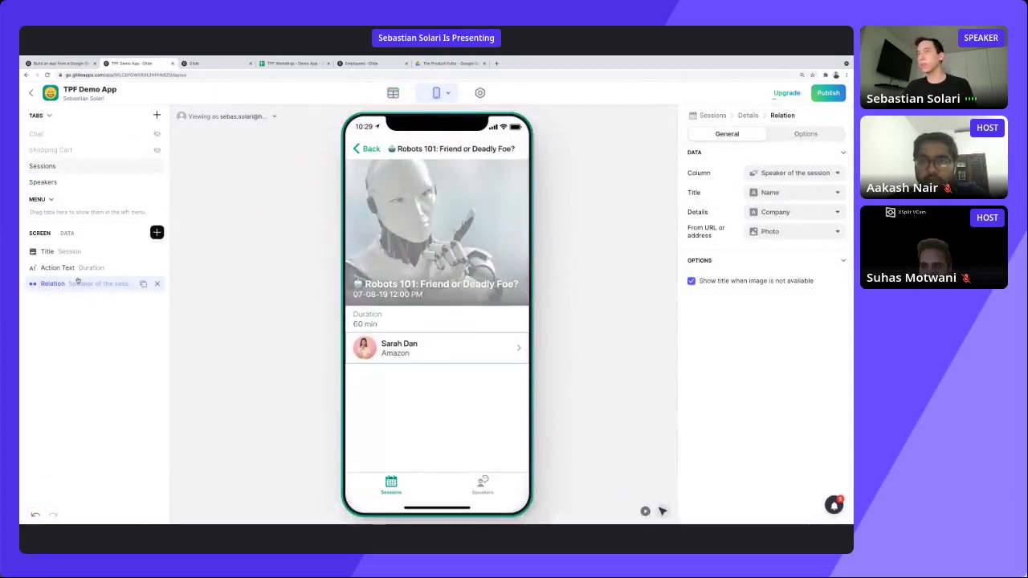
drag(80, 282, 80, 267)
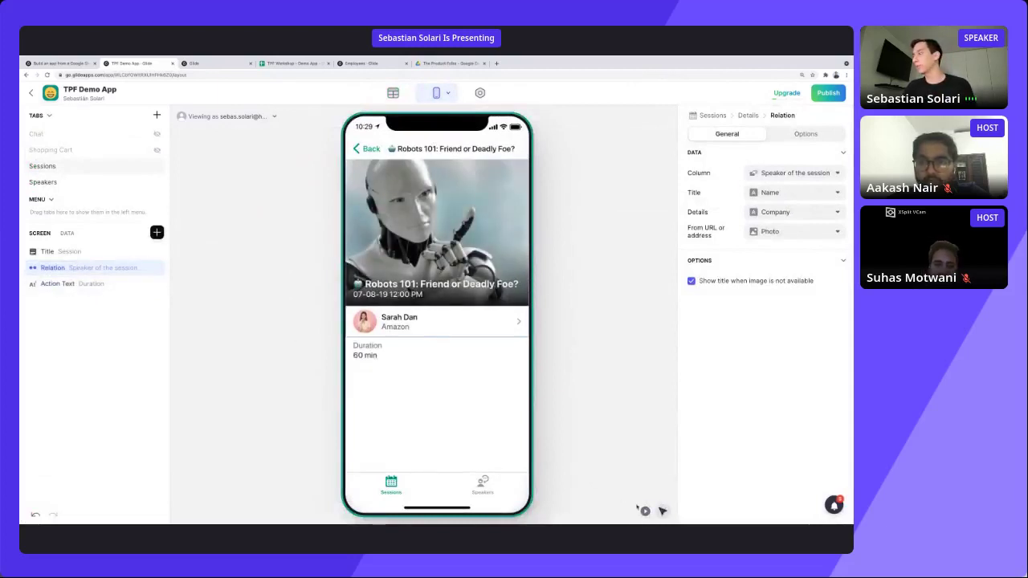
click(645, 510)
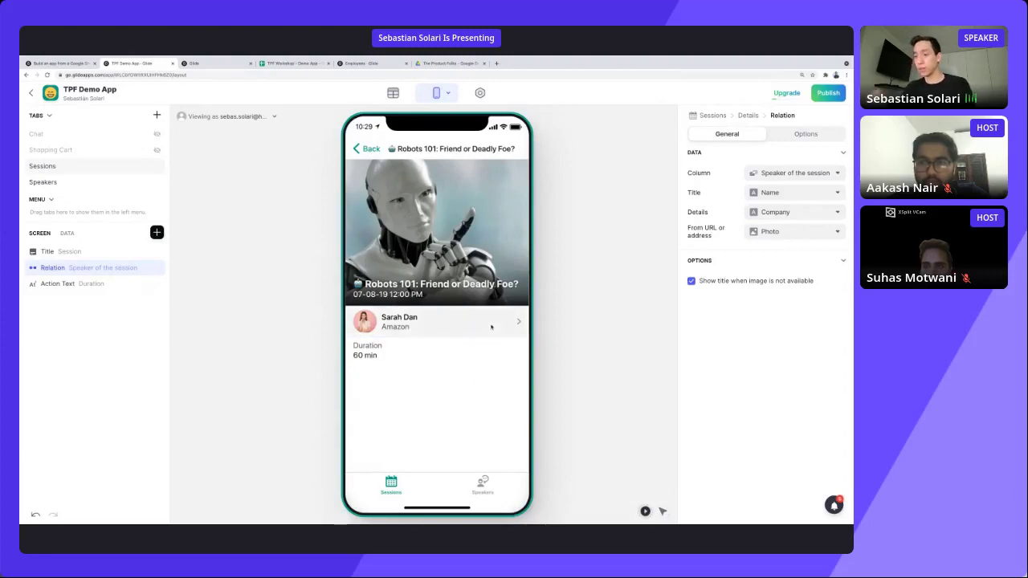
click(491, 327)
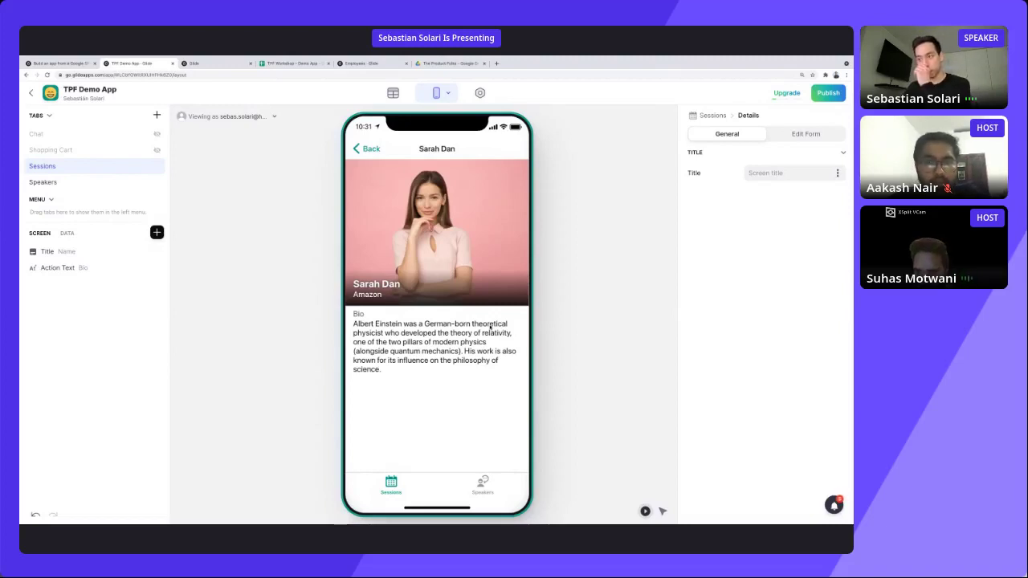
scroll(409, 416, up, 5)
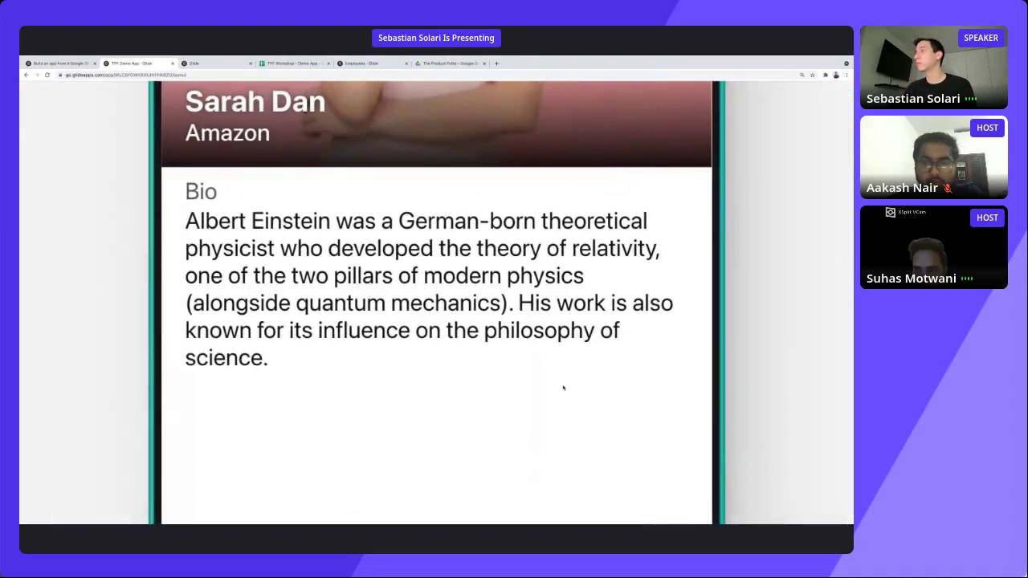
scroll(562, 390, down, 5)
click(367, 148)
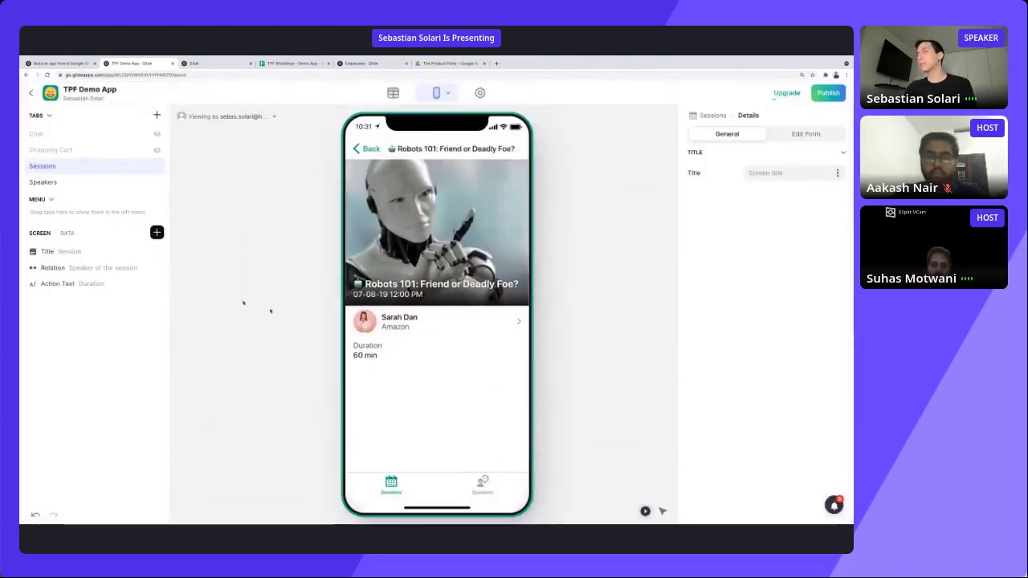
Insert a Separator between the speaker entry and Duration with Medium spacing.
click(157, 233)
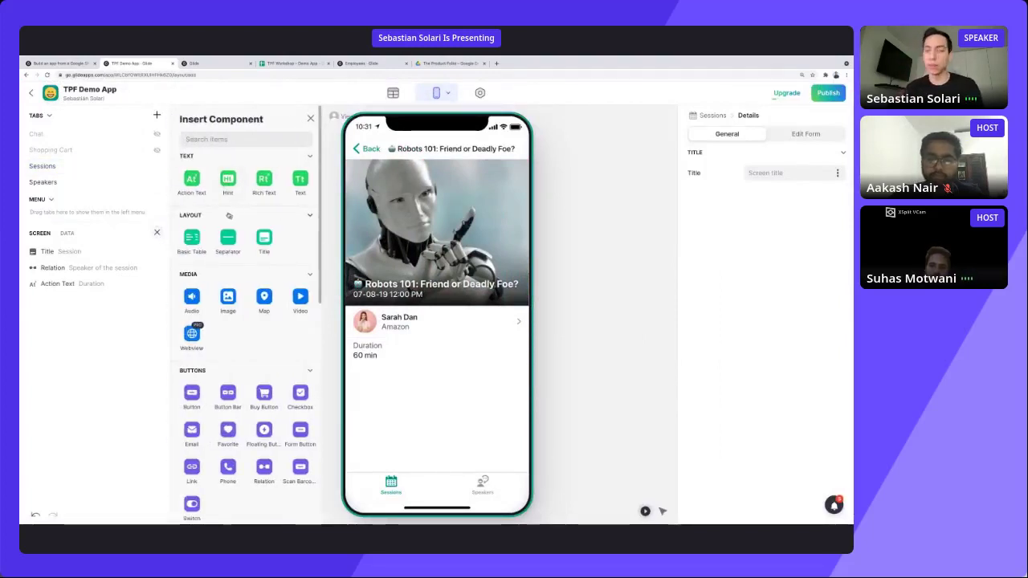
click(229, 238)
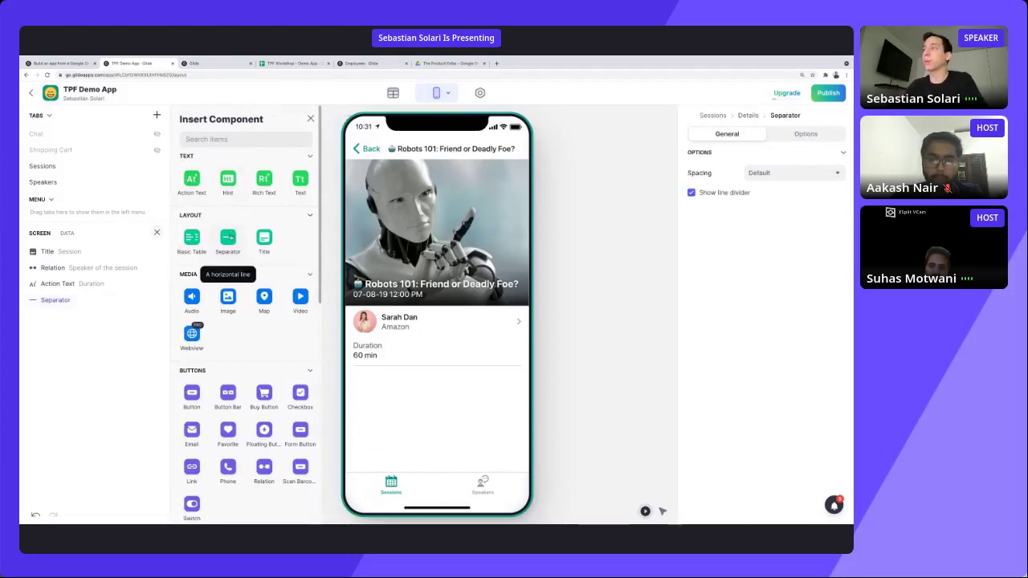
drag(52, 305, 93, 286)
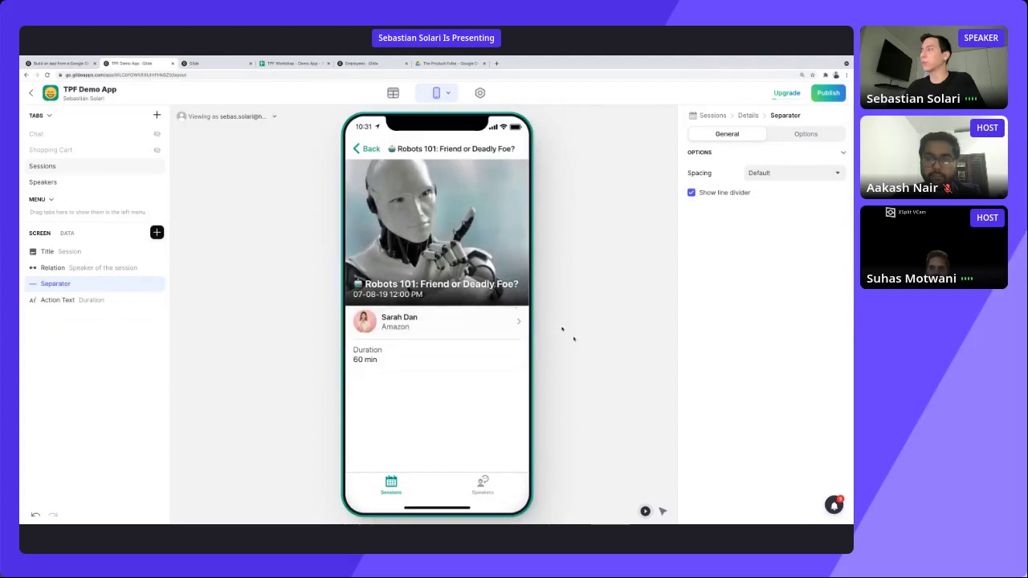
click(784, 177)
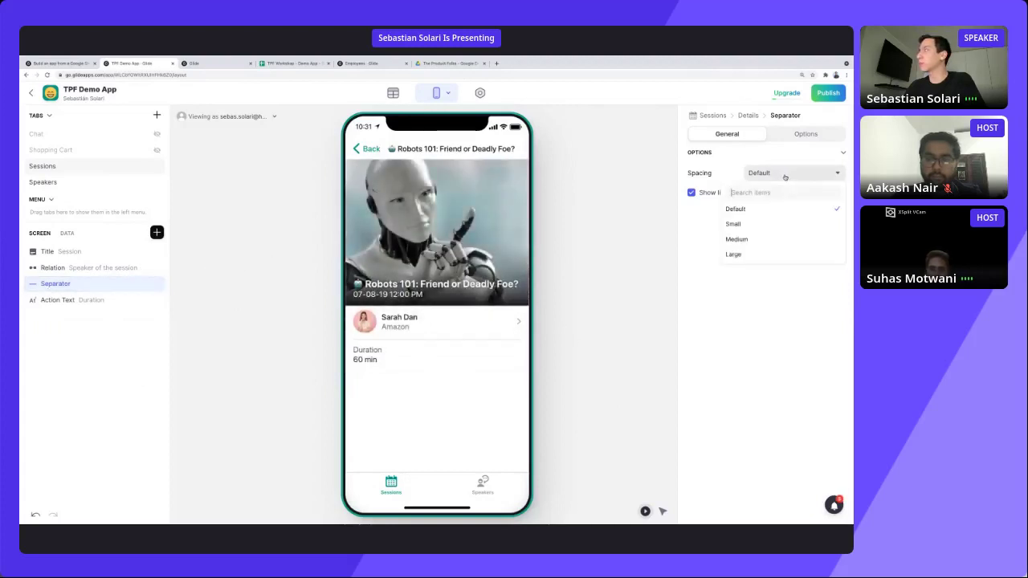
click(788, 239)
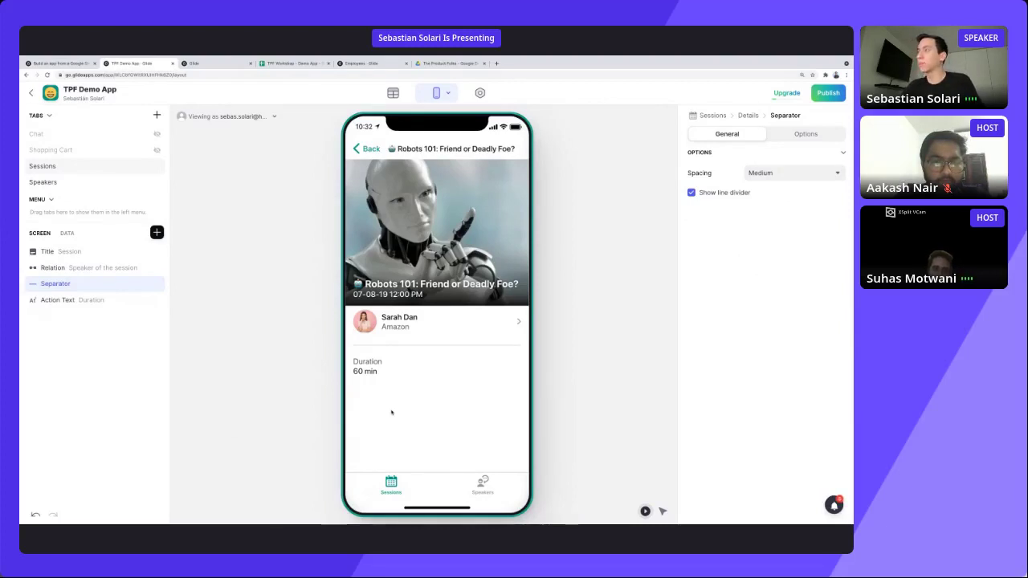
Add a Comments component to the session screen via the 'comm' search.
click(157, 232)
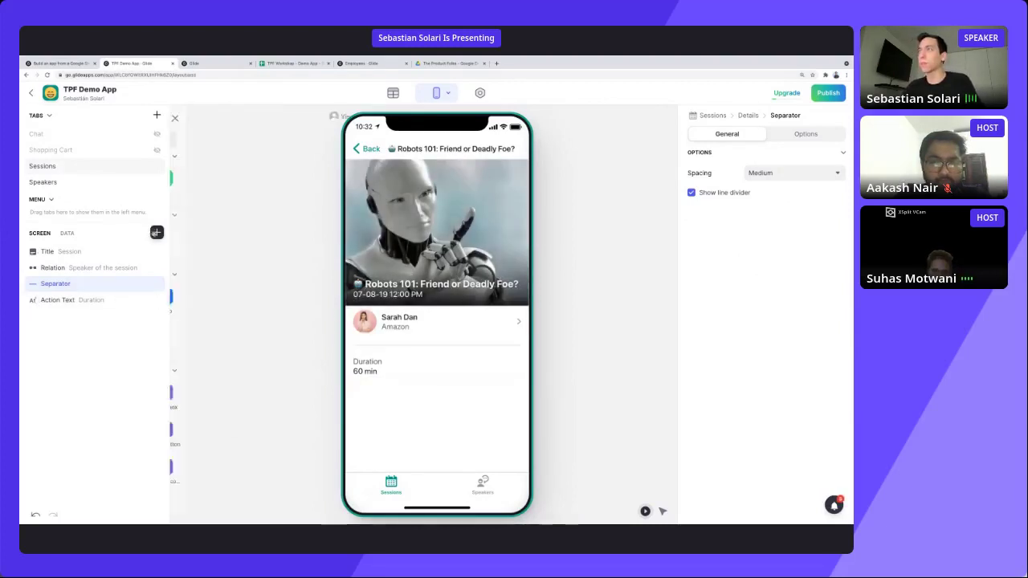
text(coom)
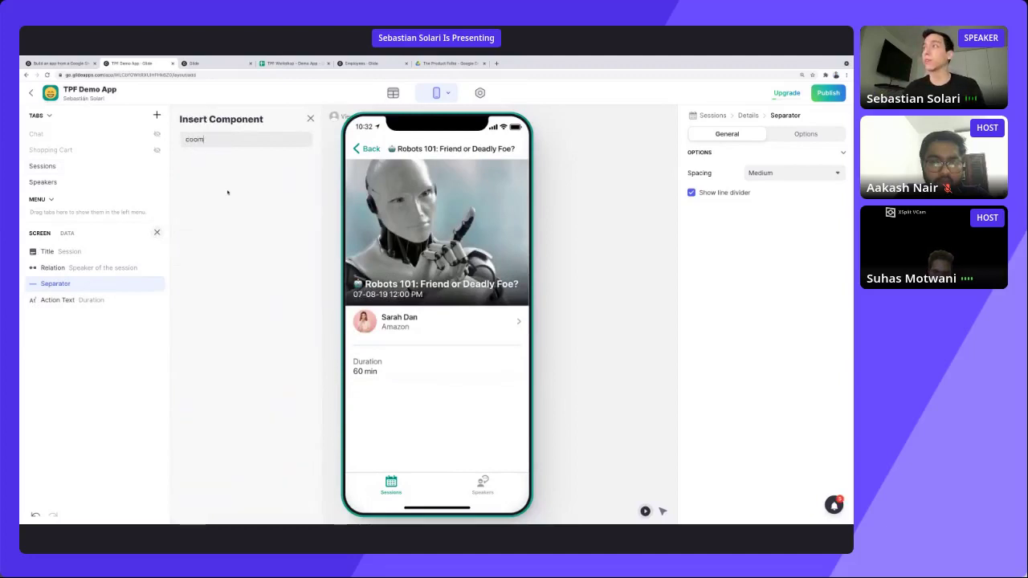
key(BackSpace)
text(mm)
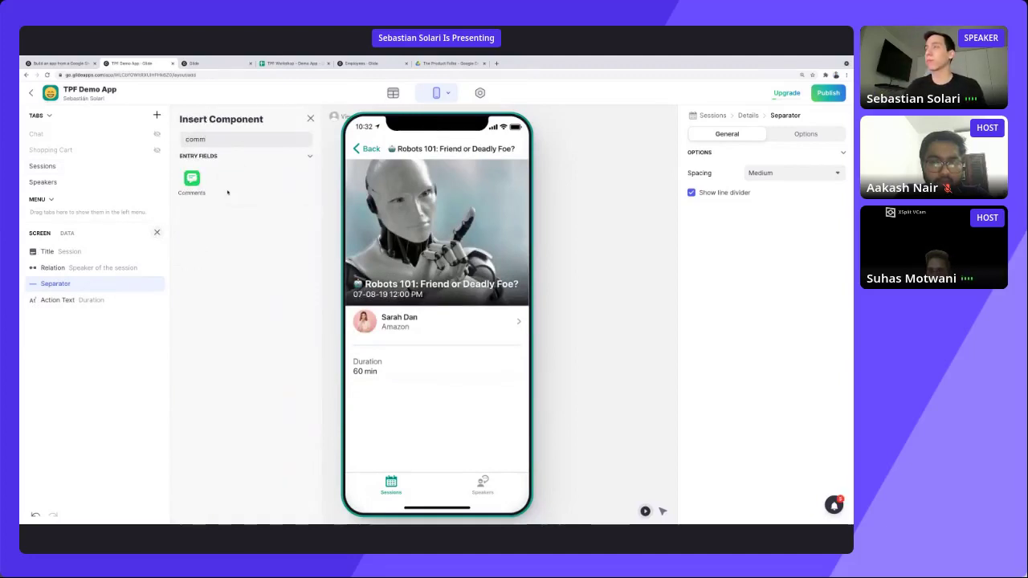
click(191, 180)
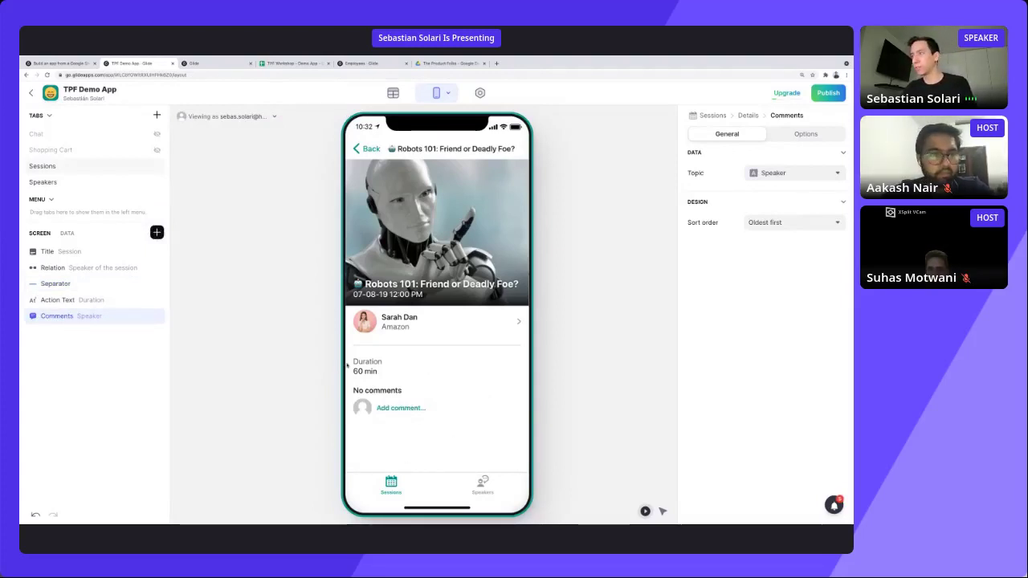
Duplicate the separator below Duration and return to the Sessions list.
click(143, 284)
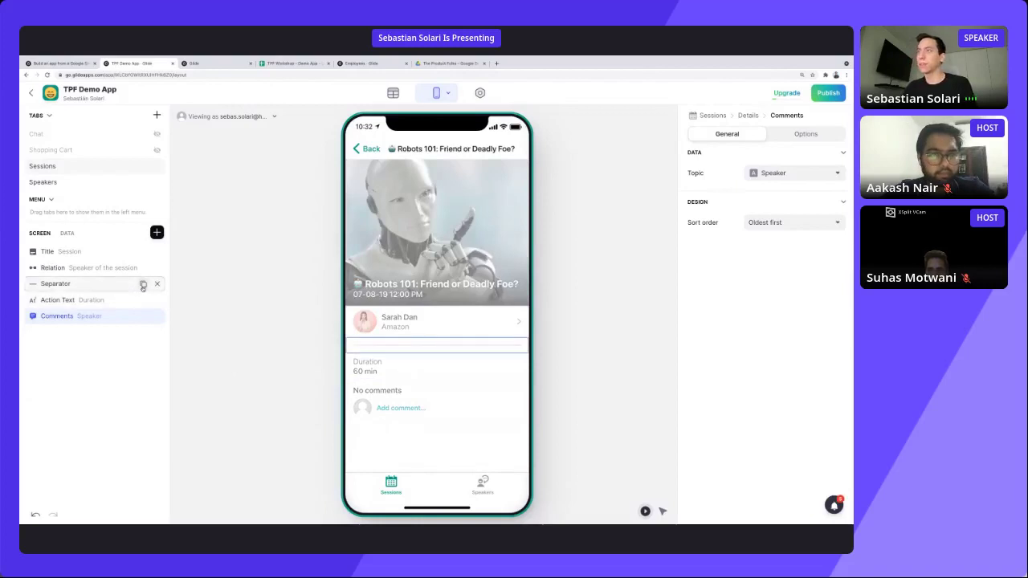
drag(100, 308, 101, 317)
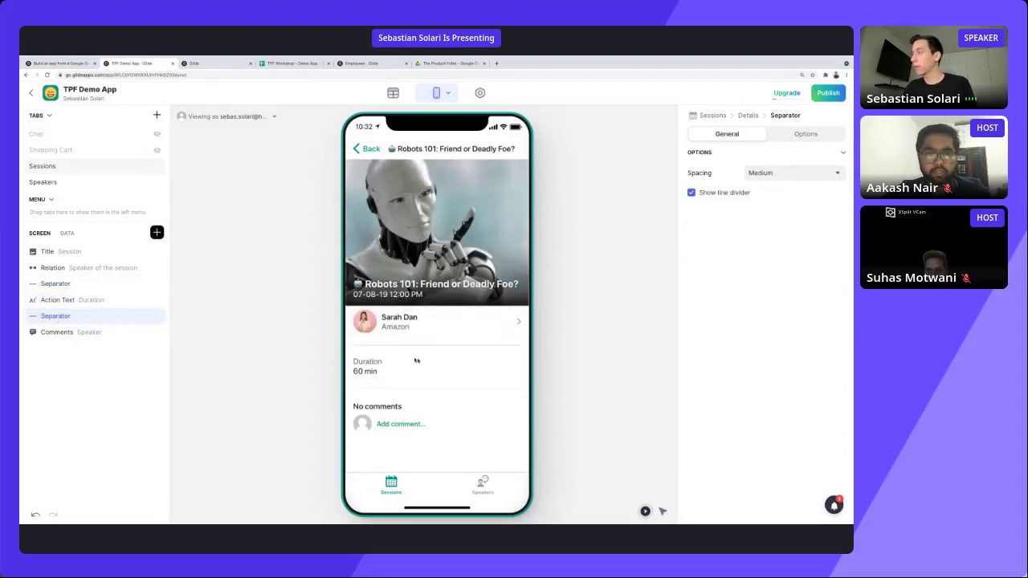
click(370, 153)
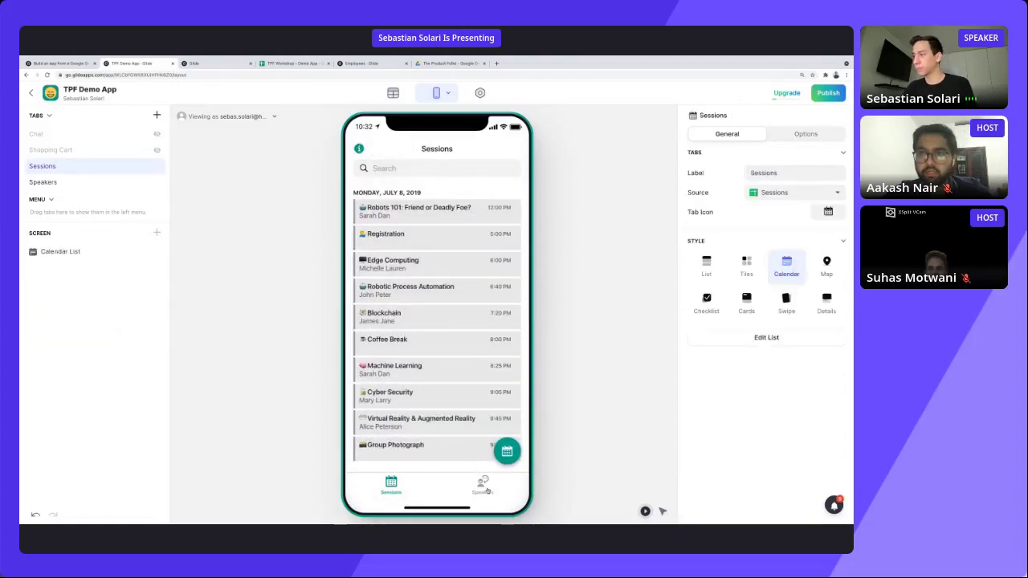
Display the Speakers tab list in the Tiles style and open its list settings.
click(493, 489)
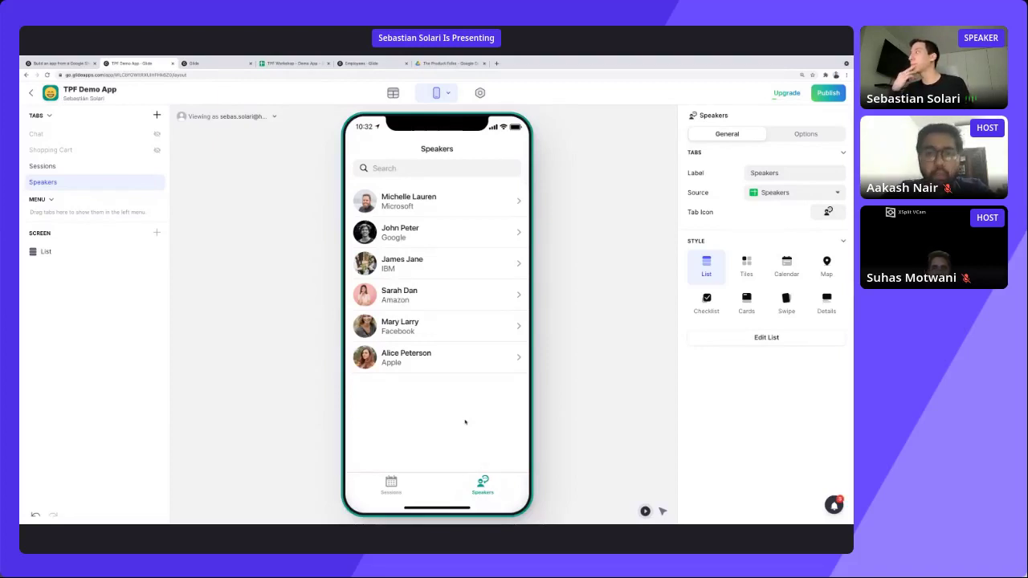
click(739, 273)
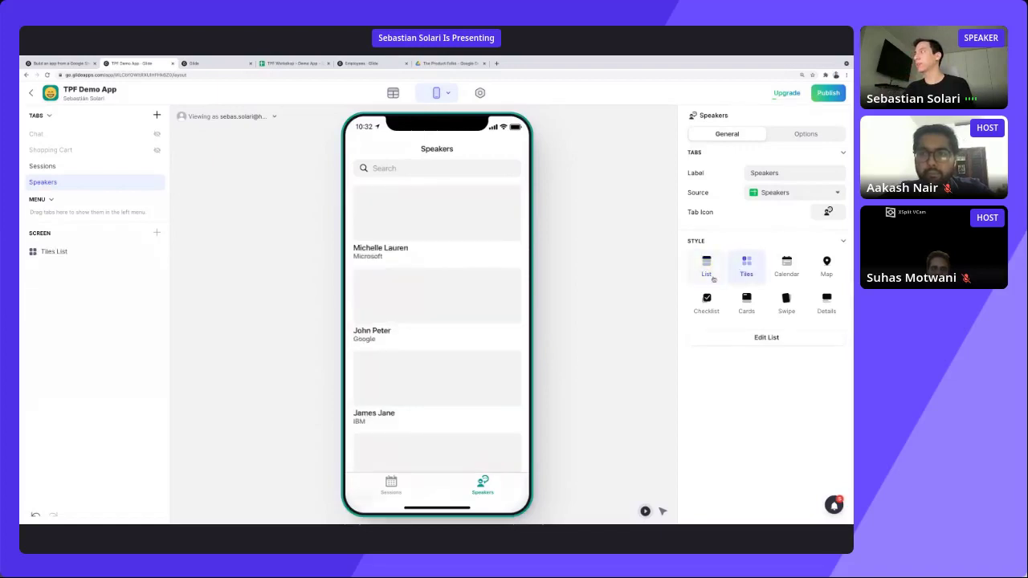
click(758, 337)
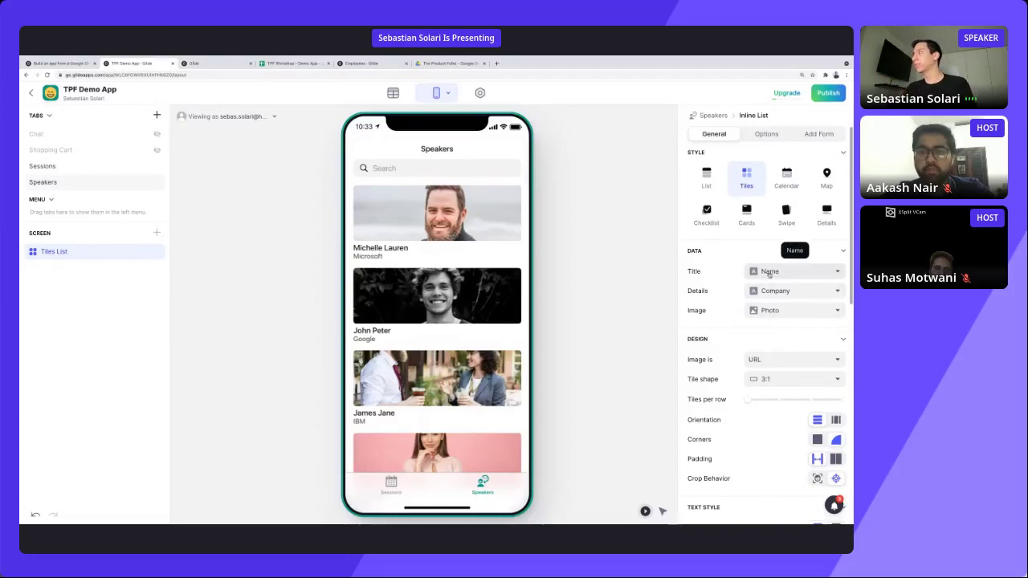
Keep Name as the speaker tile title and Photo as the tile image.
click(770, 274)
click(761, 322)
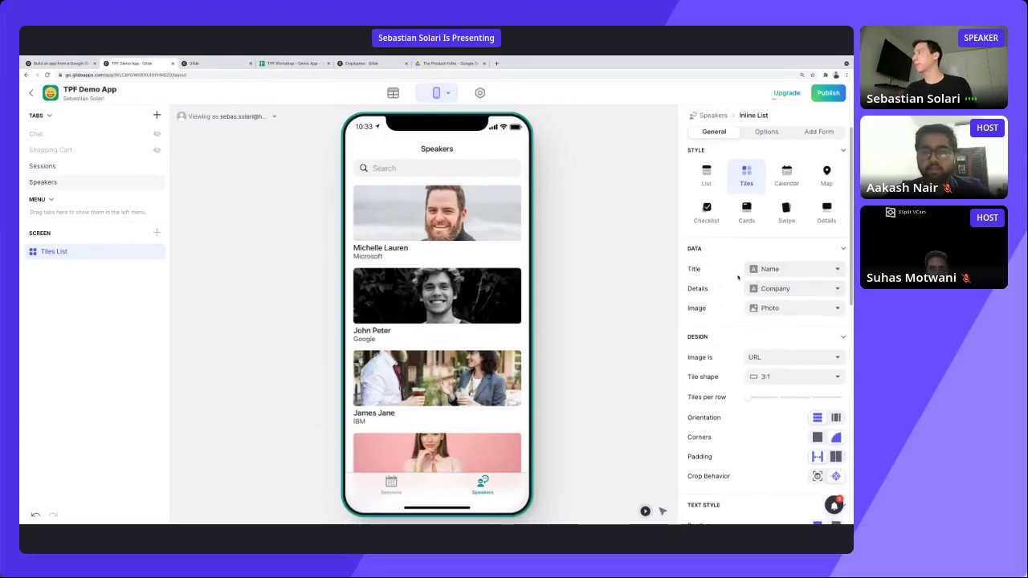
scroll(759, 289, down, 1)
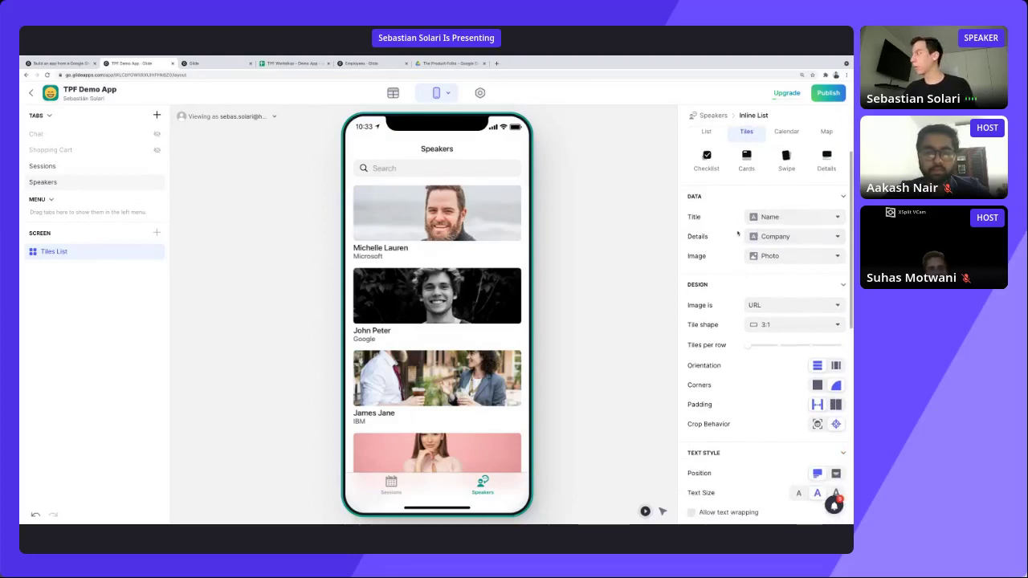
scroll(763, 237, down, 1)
click(773, 238)
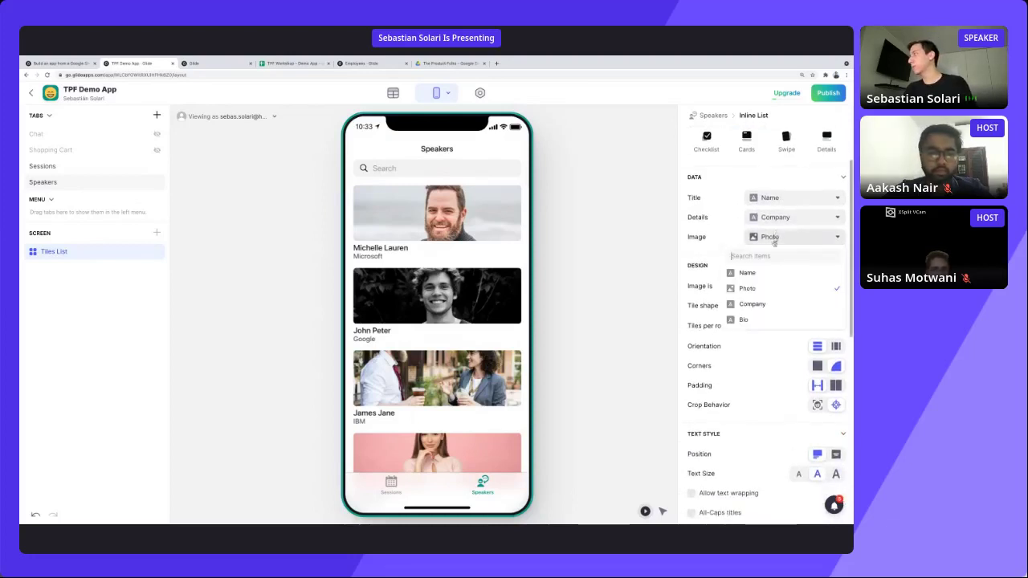
click(763, 289)
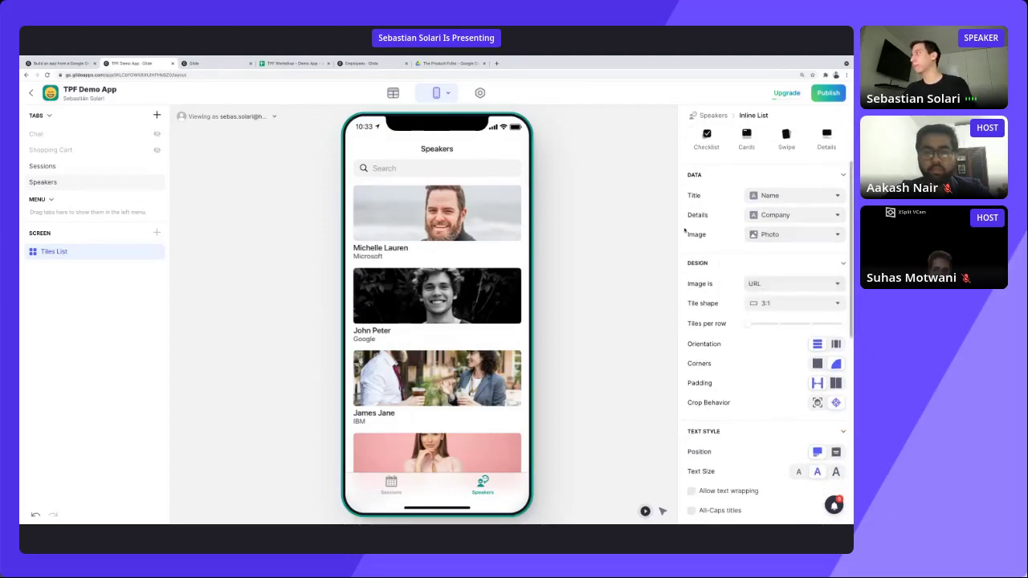
Make the tiles circular, two per row, in a vertical grid with photos cropped to faces.
scroll(685, 231, down, 3)
scroll(685, 231, down, 2)
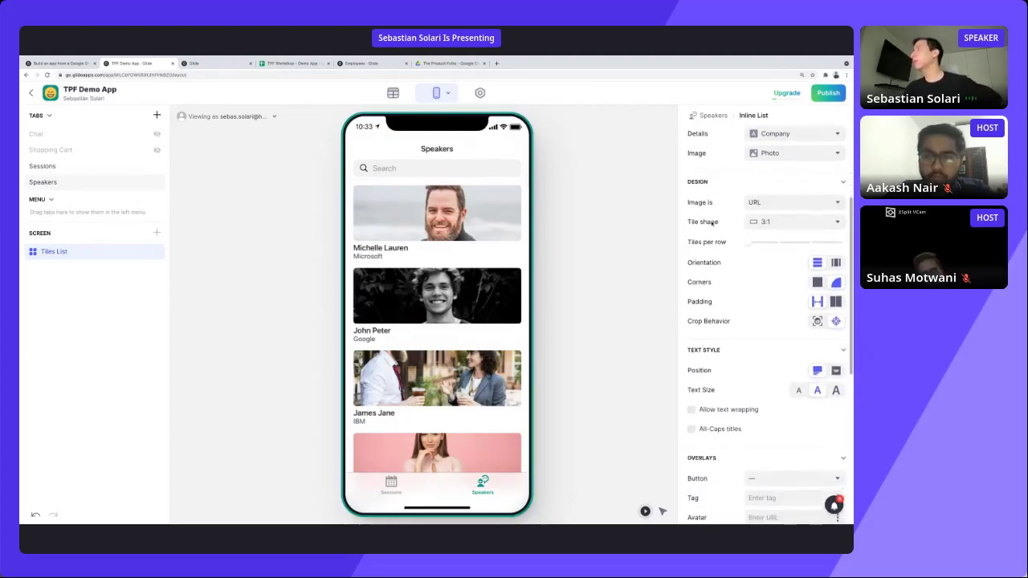
click(762, 220)
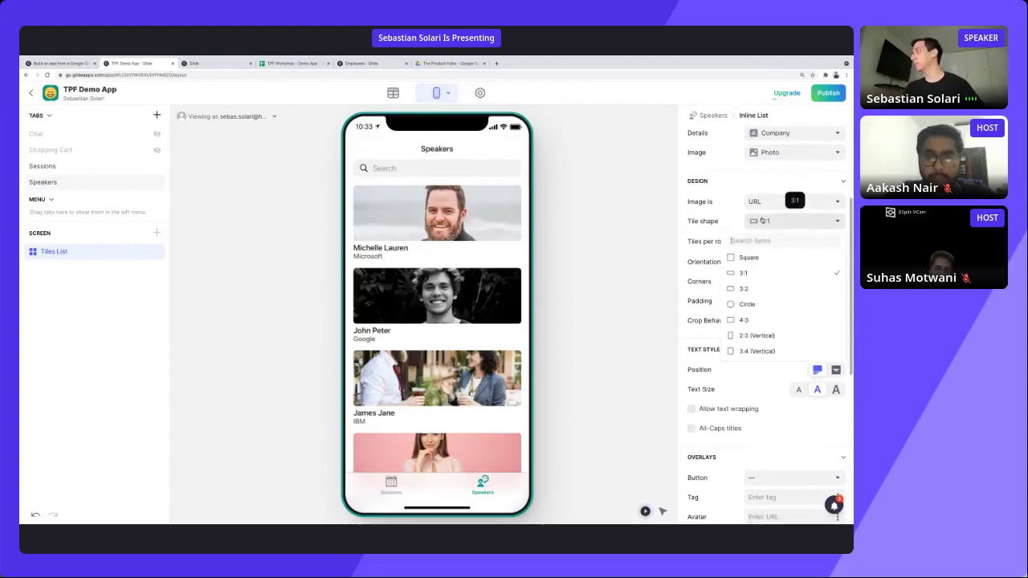
click(752, 309)
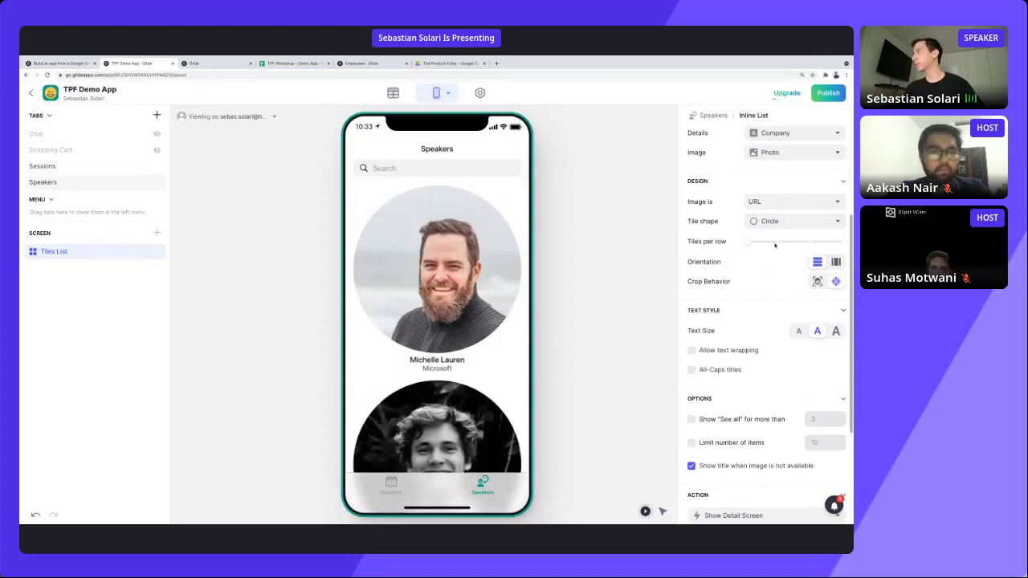
click(775, 244)
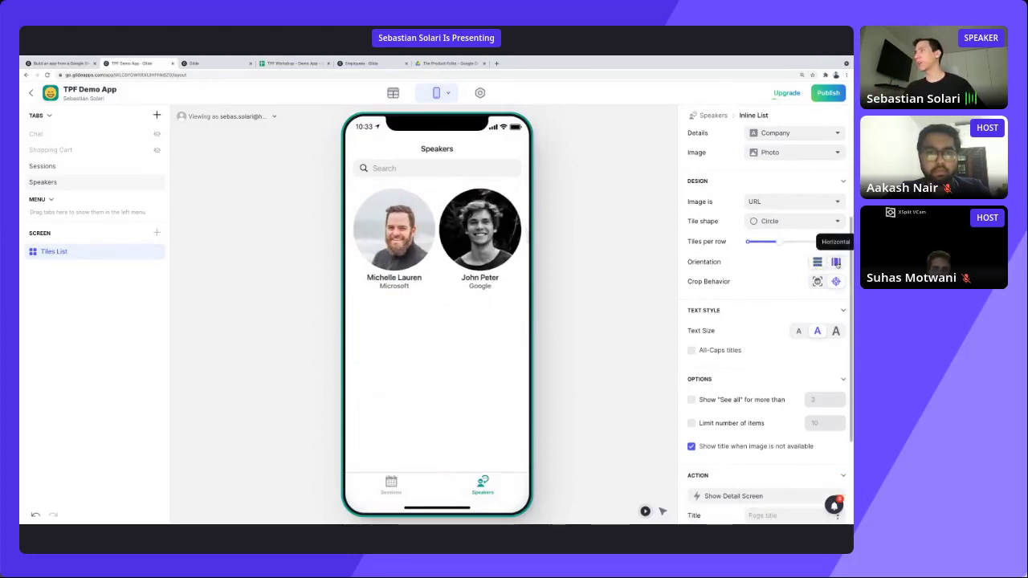
click(835, 262)
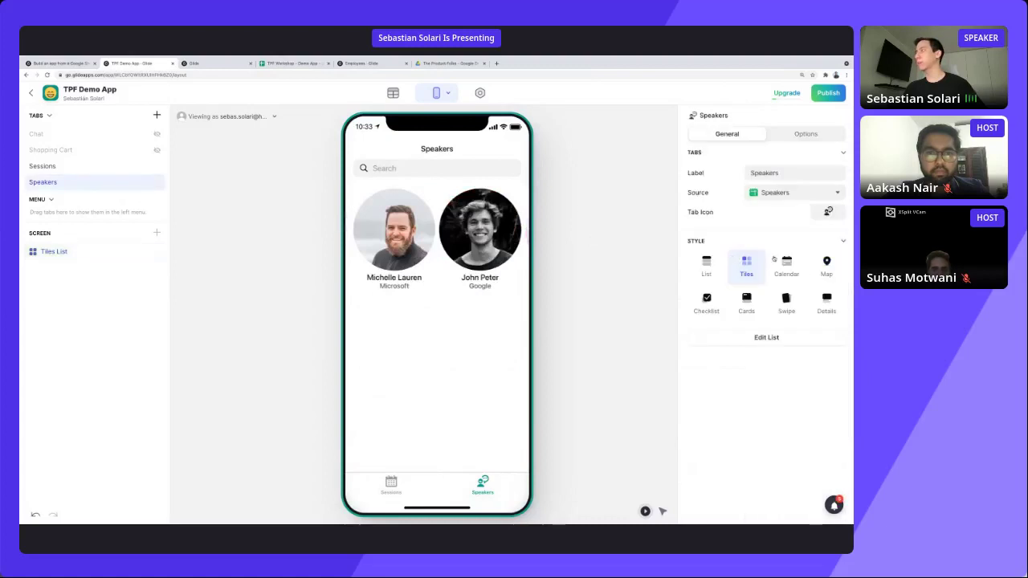
scroll(756, 339, down, 1)
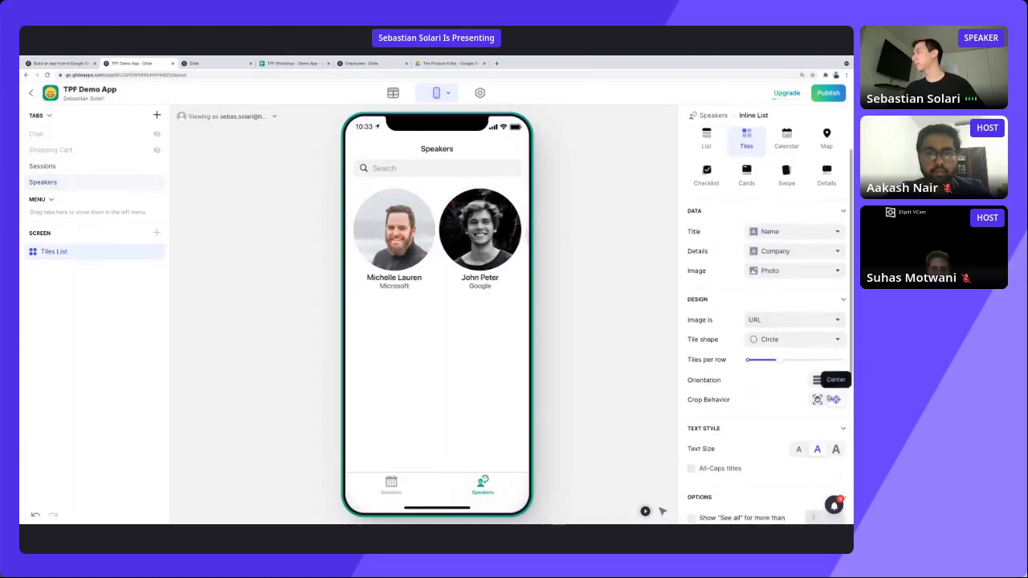
click(817, 380)
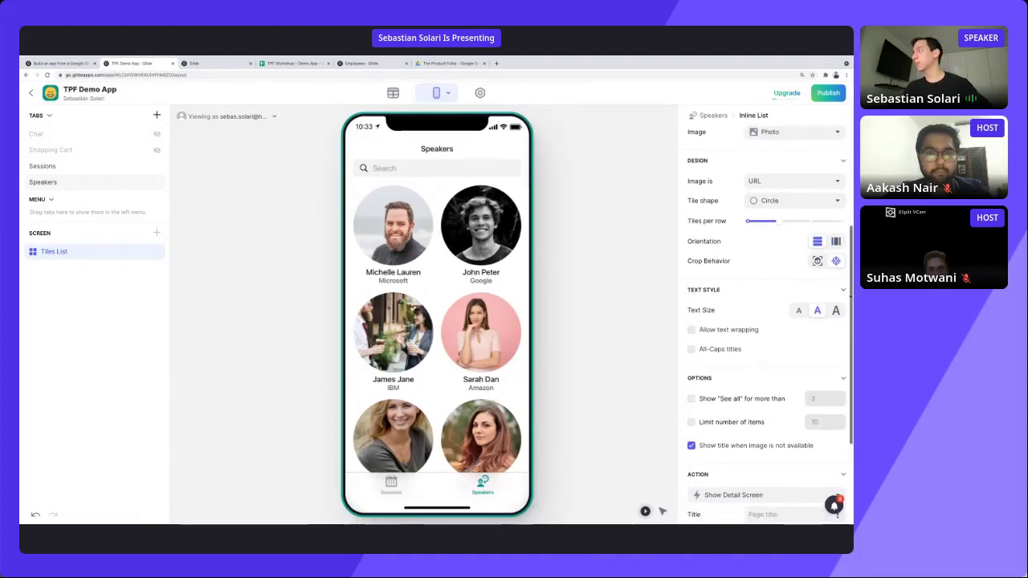
click(818, 262)
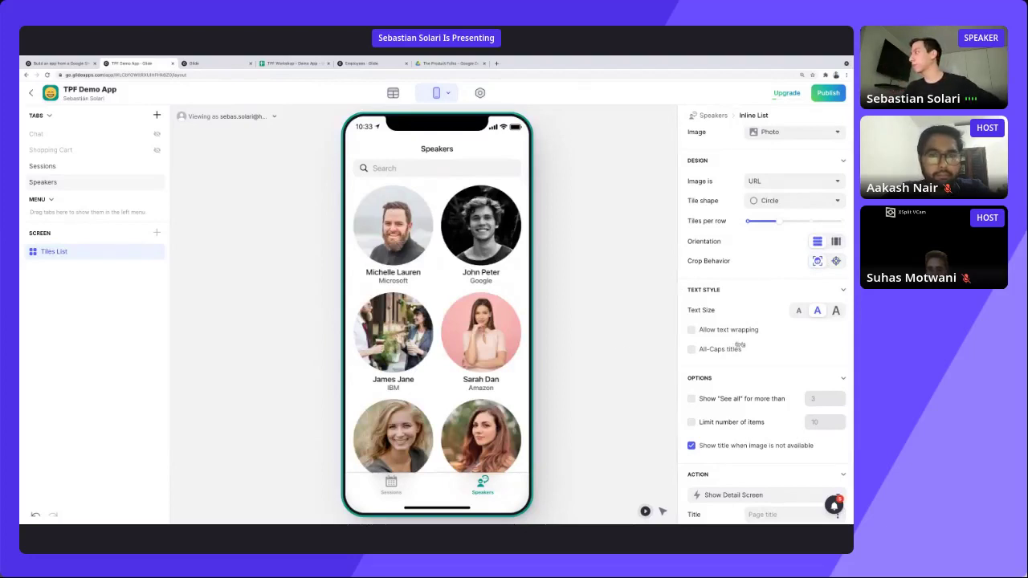
scroll(739, 345, down, 4)
scroll(452, 473, down, 1)
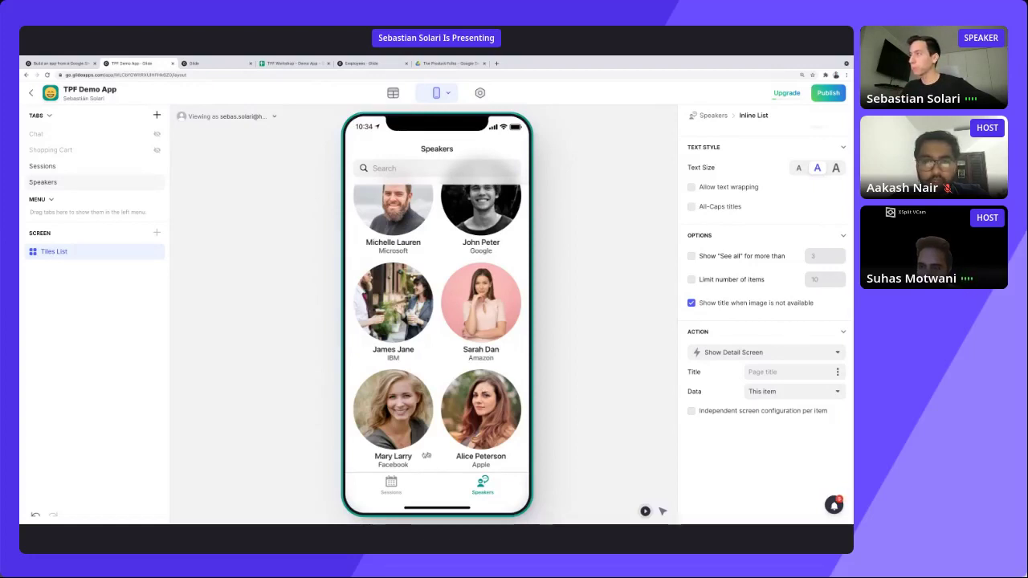
Scroll the speaker tiles and open the first speaker's (Microsoft) detail screen.
scroll(438, 340, up, 1)
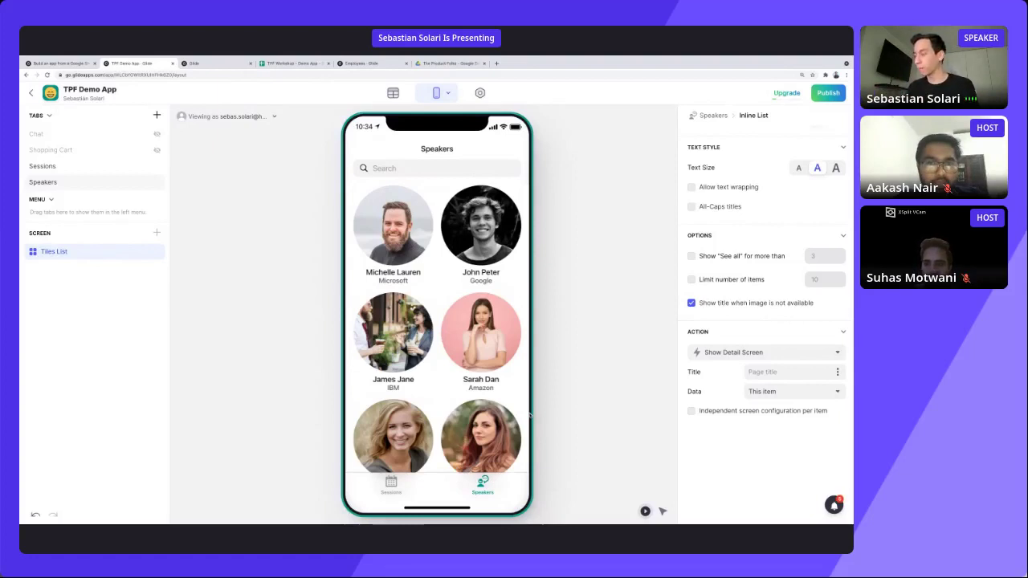
scroll(526, 414, down, 1)
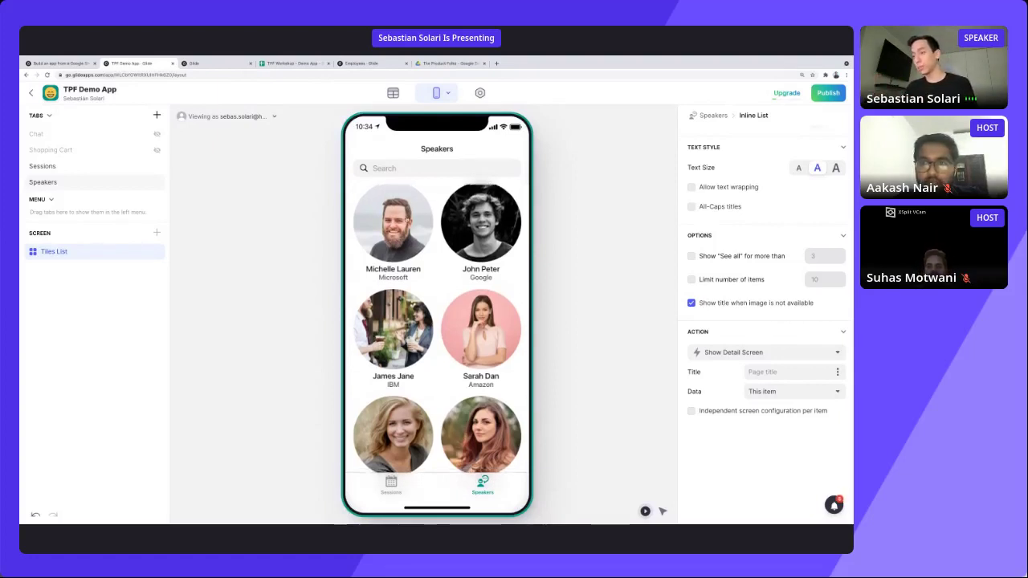
click(406, 219)
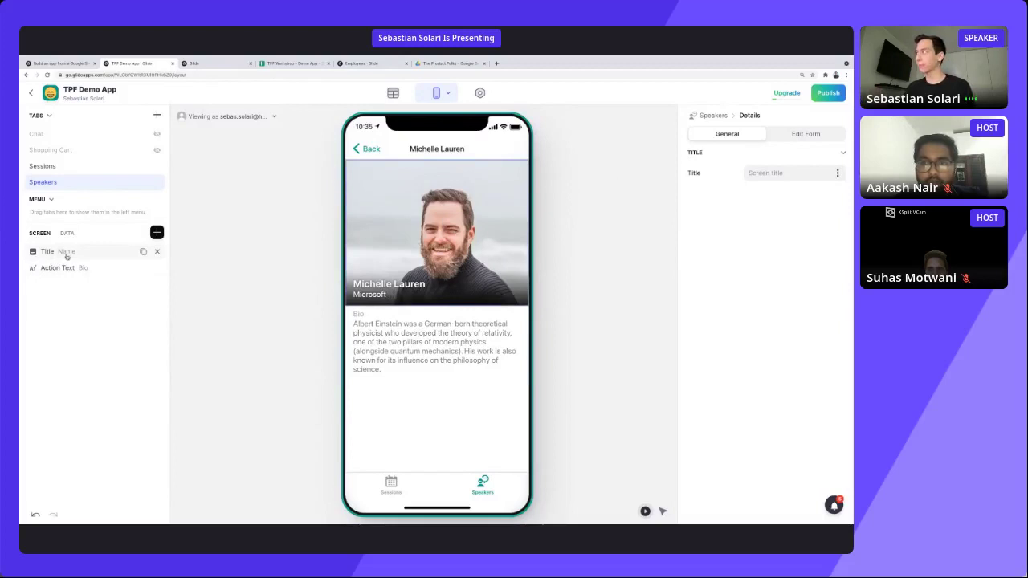
Switch the speaker detail header to the Profile appearance with a centred circular photo.
click(94, 254)
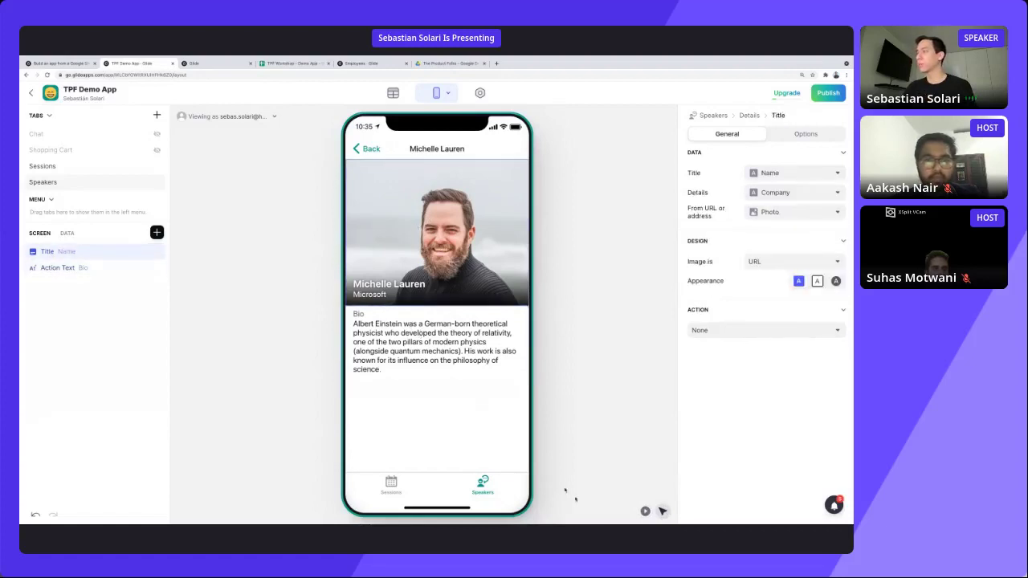
click(645, 511)
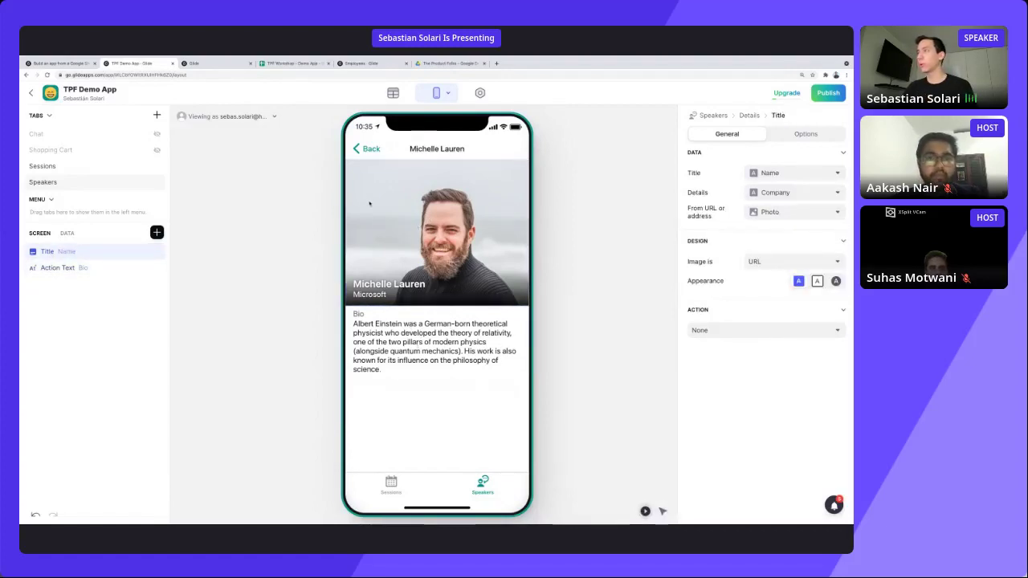
click(369, 150)
click(415, 233)
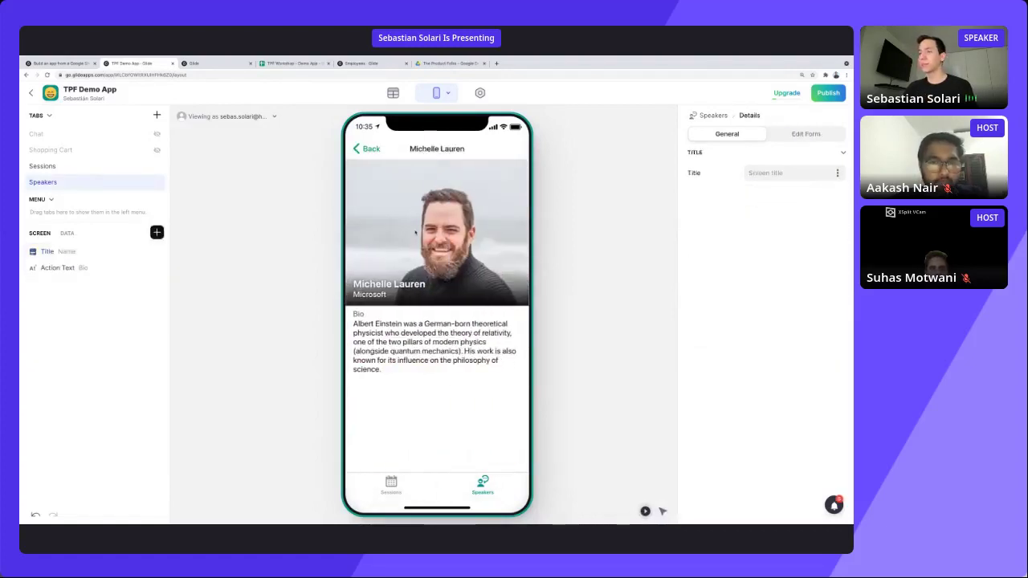
click(77, 253)
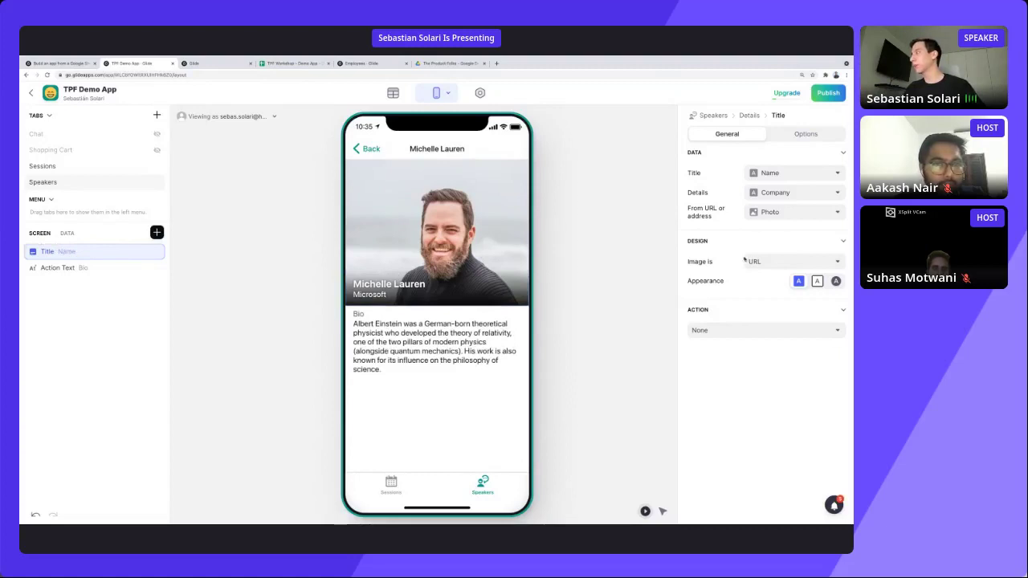
click(835, 282)
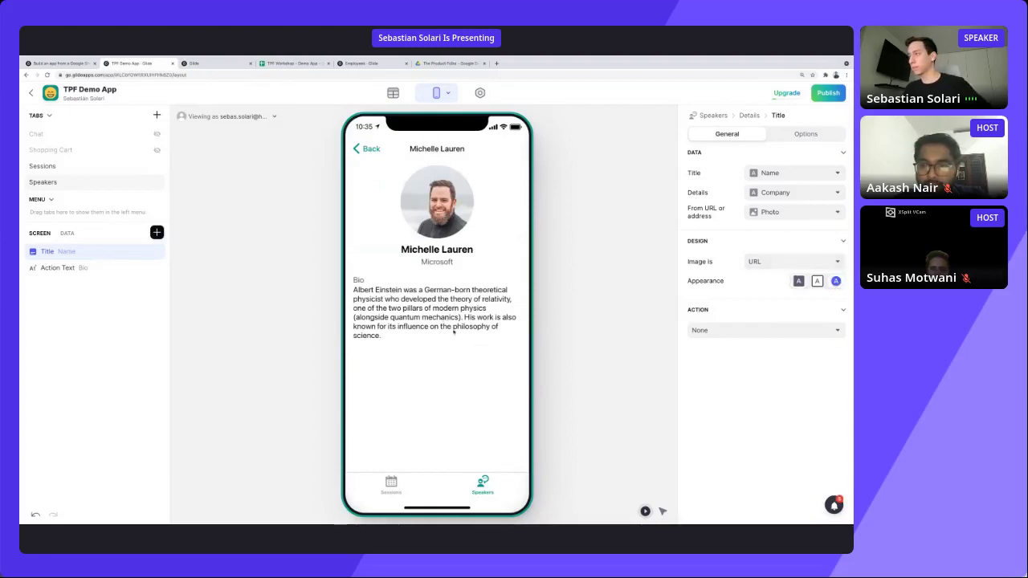
click(363, 154)
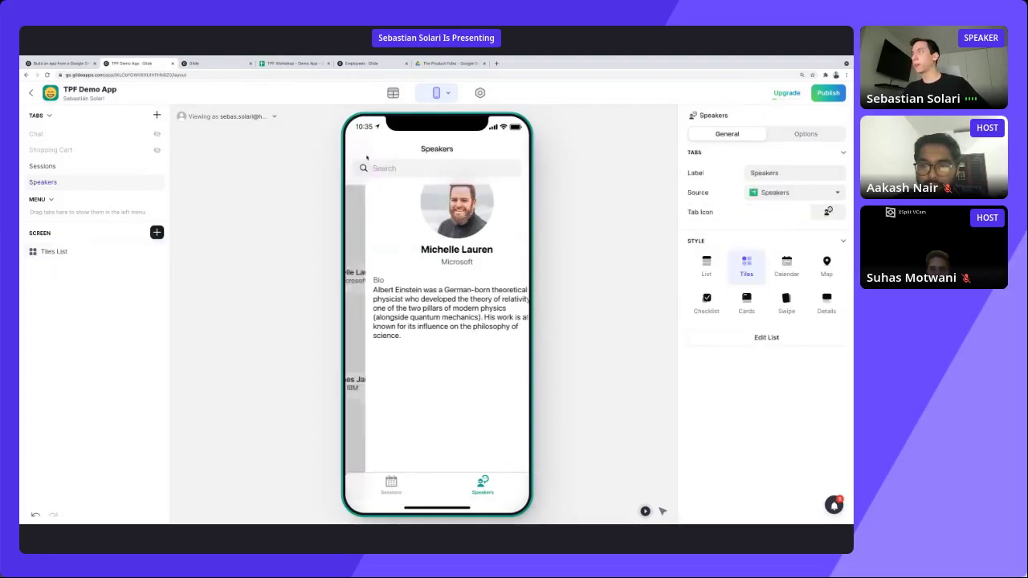
click(393, 484)
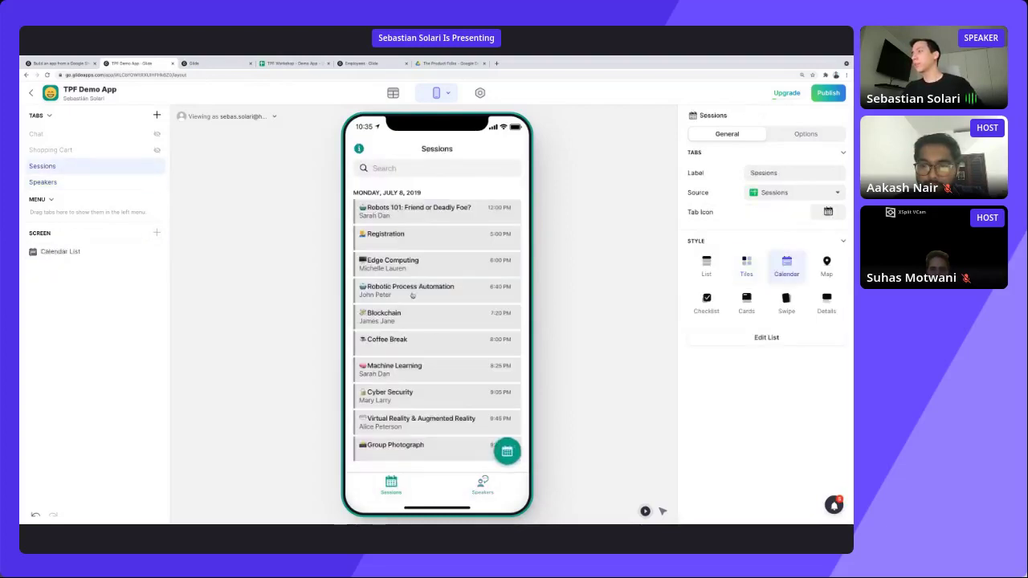
click(414, 235)
click(354, 150)
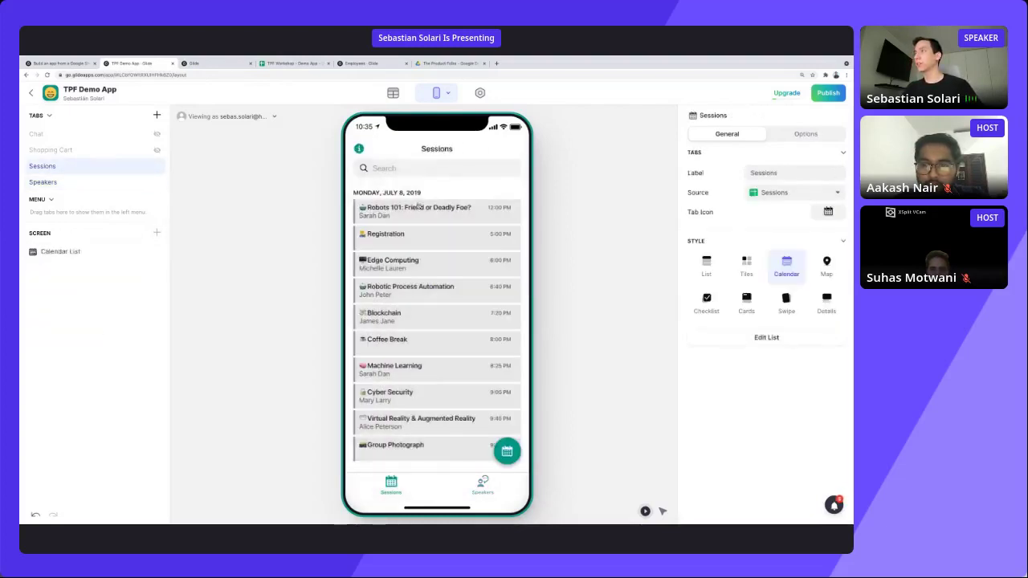
click(419, 211)
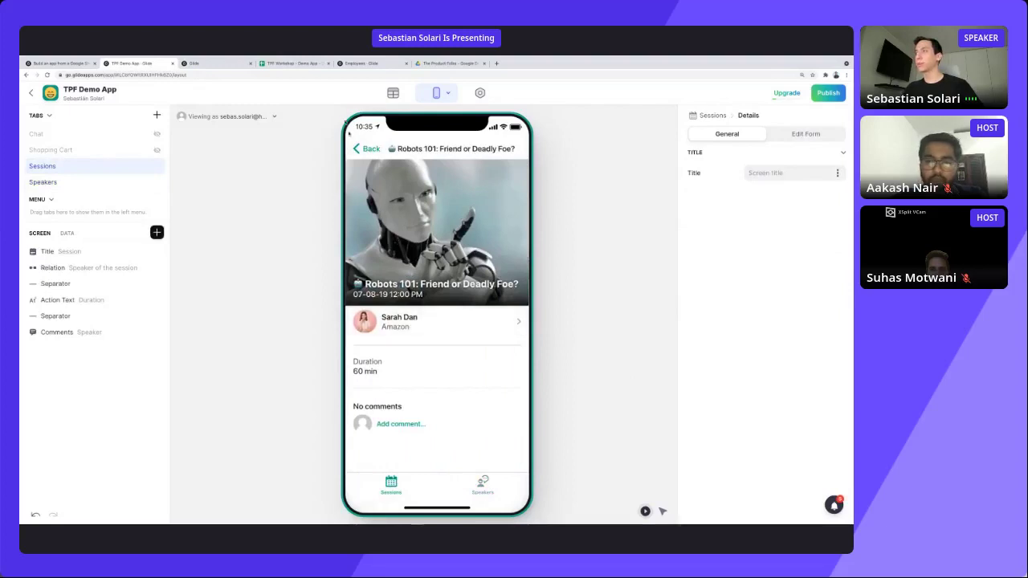
click(363, 150)
click(497, 482)
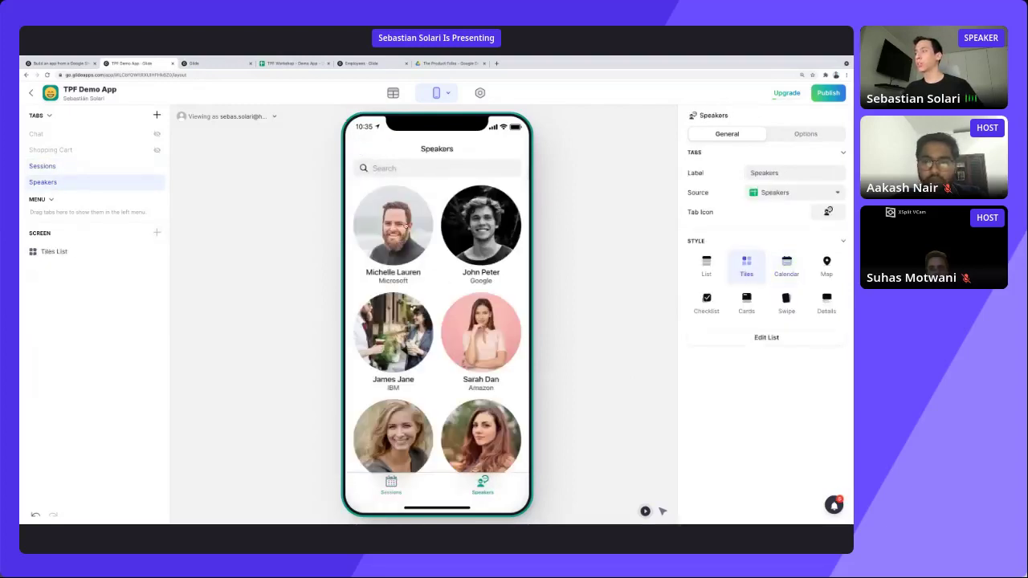
click(407, 225)
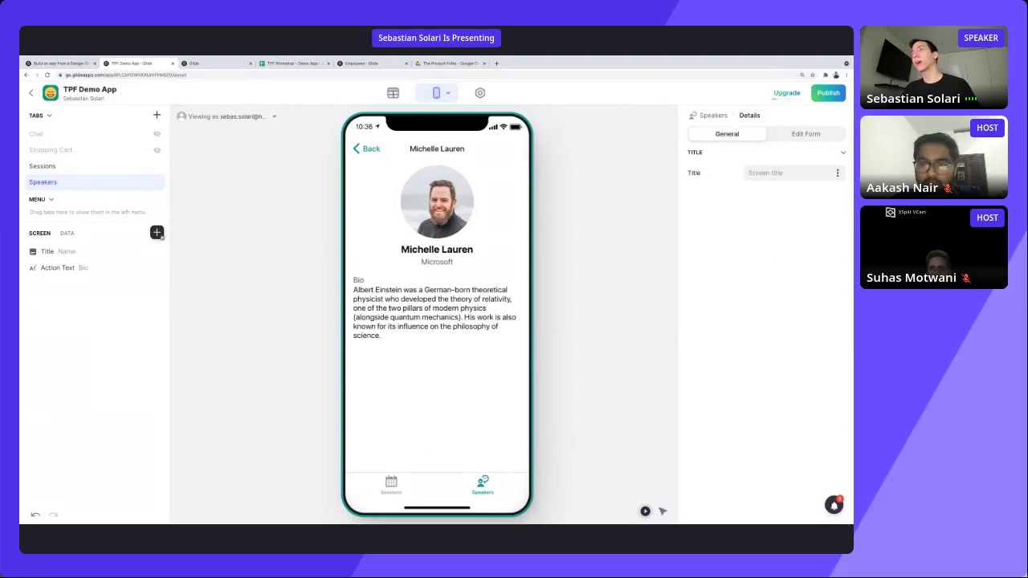
Add an Inline List to the speaker screen sourced from Sessions of the speaker.
click(157, 232)
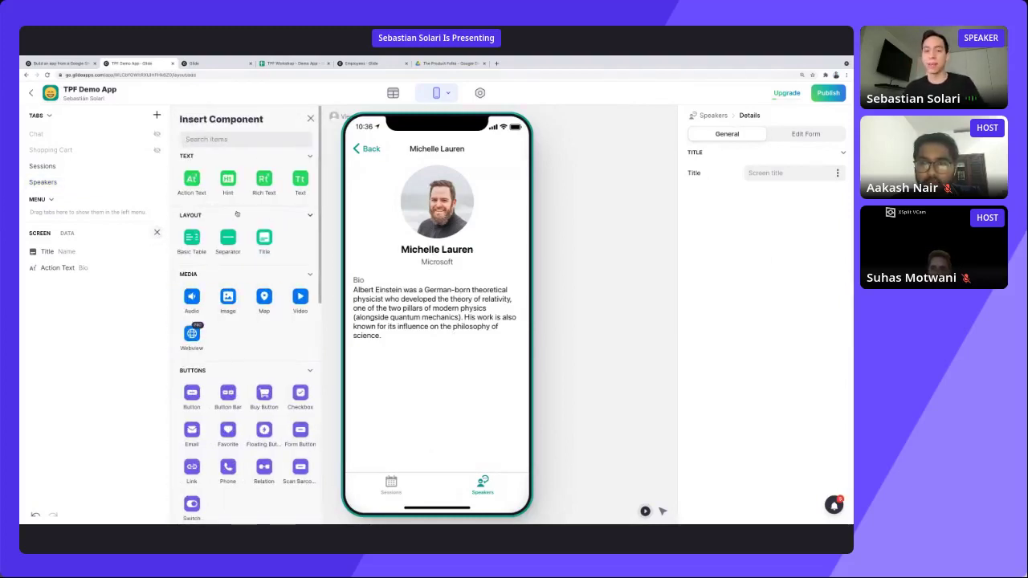
text(inl)
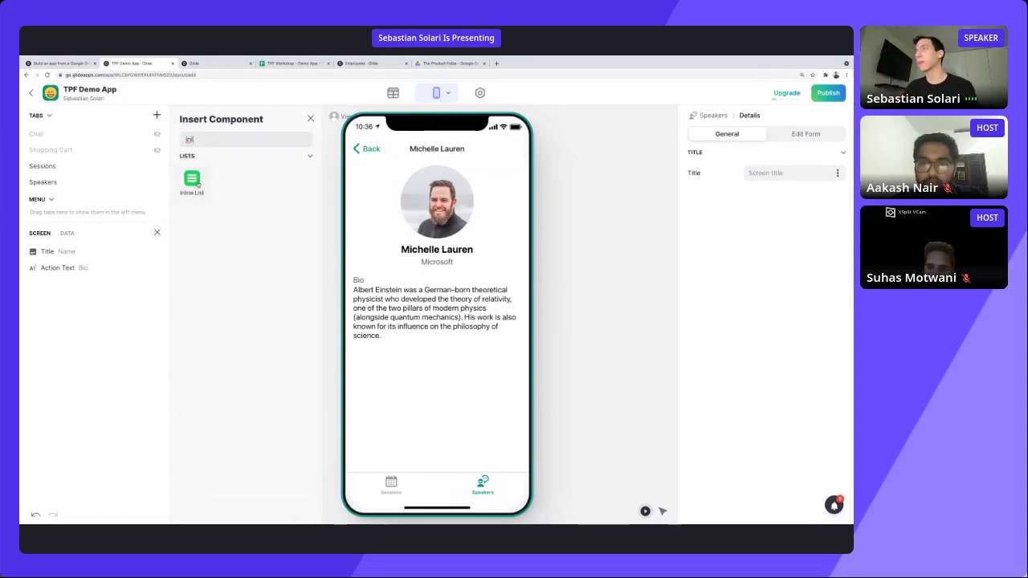
click(192, 182)
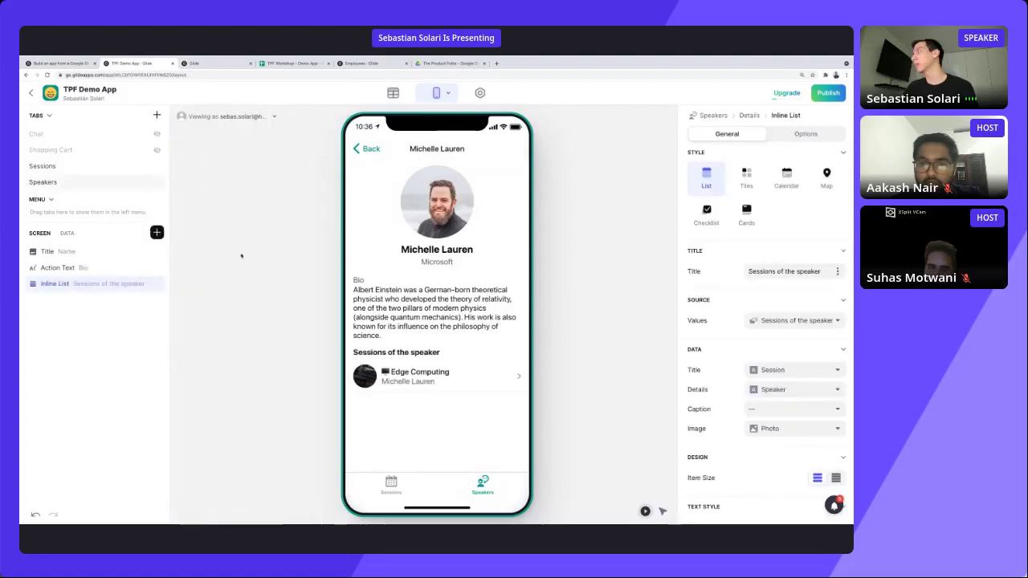
scroll(755, 298, down, 1)
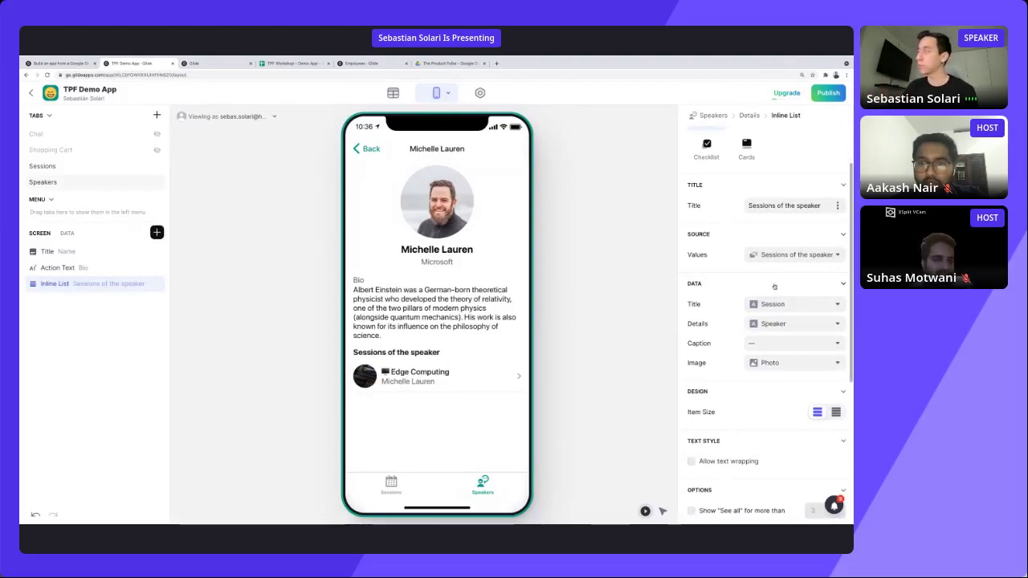
click(774, 255)
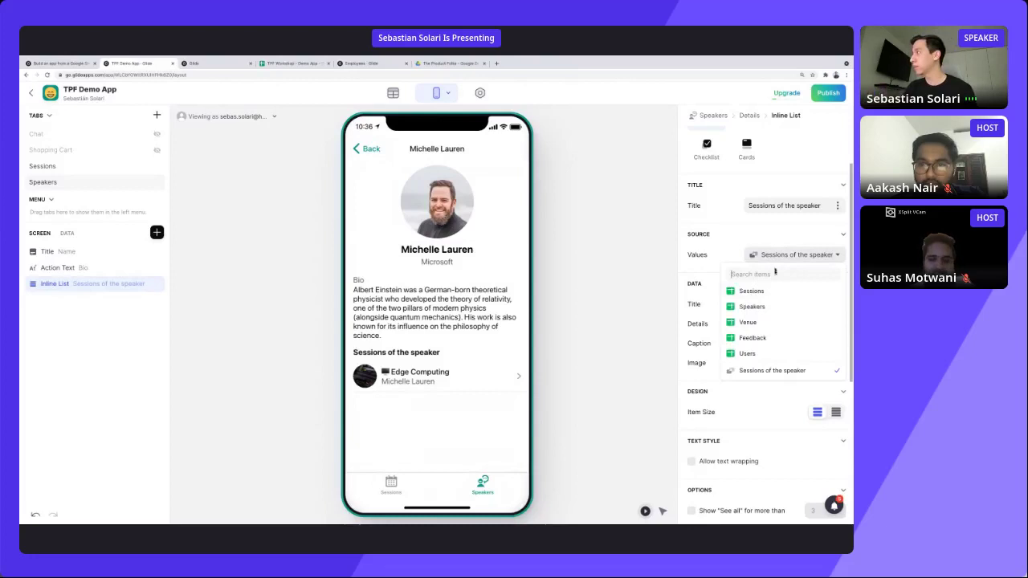
click(769, 373)
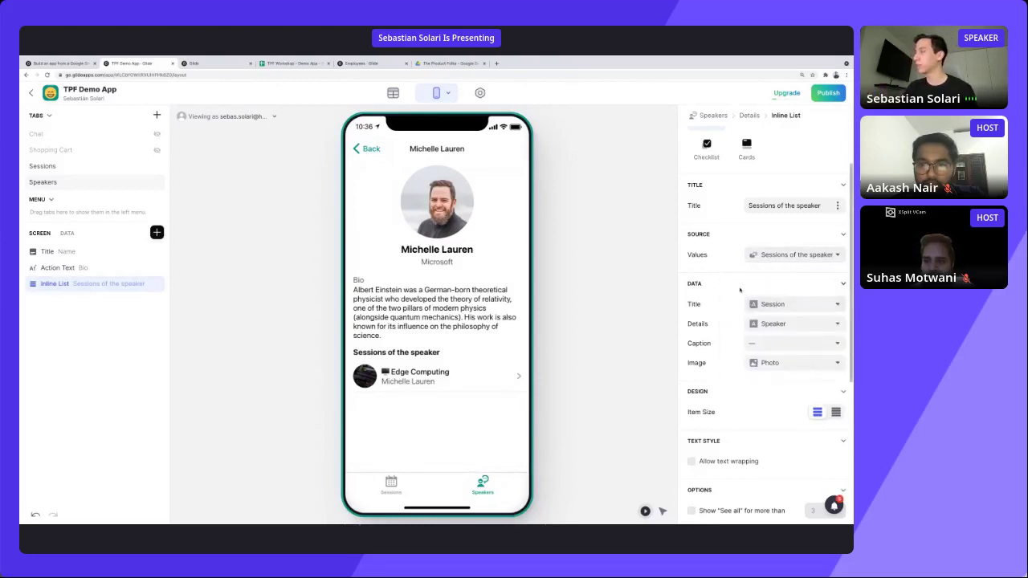
Show Session as each item's title, Date & Time as details and Duration as caption.
scroll(740, 294, down, 1)
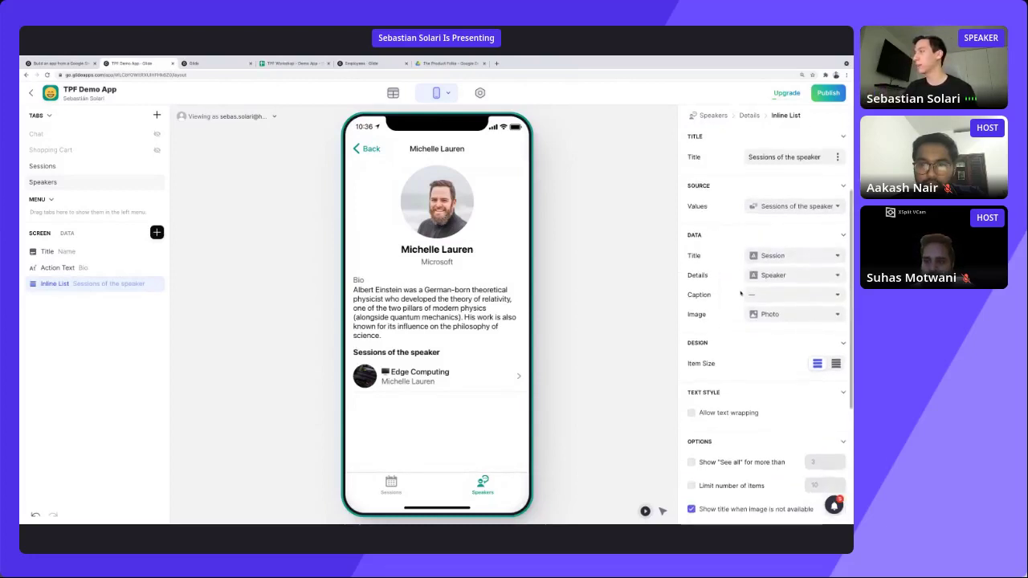
click(786, 256)
click(759, 291)
click(791, 275)
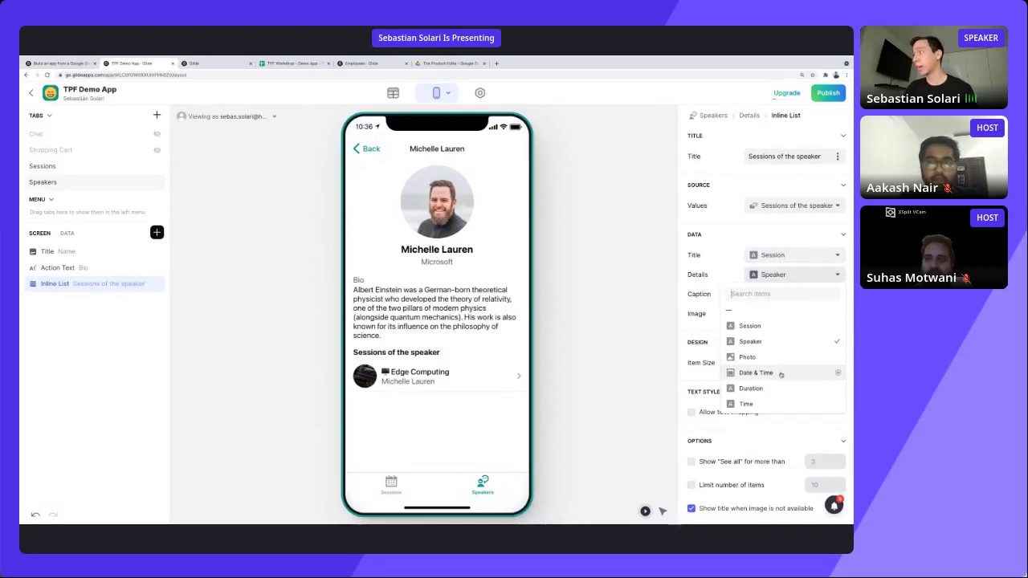
click(781, 374)
click(776, 298)
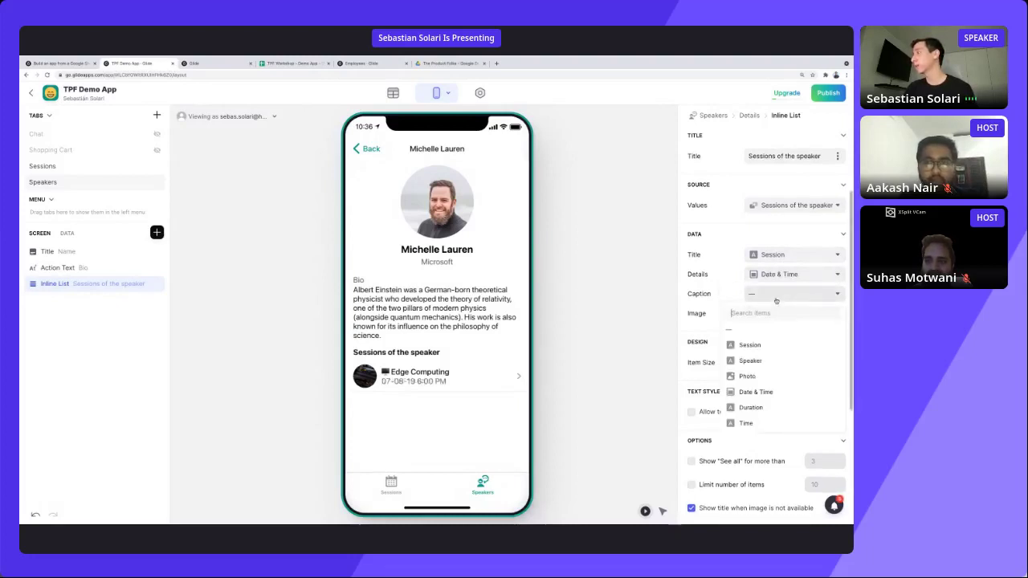
click(764, 411)
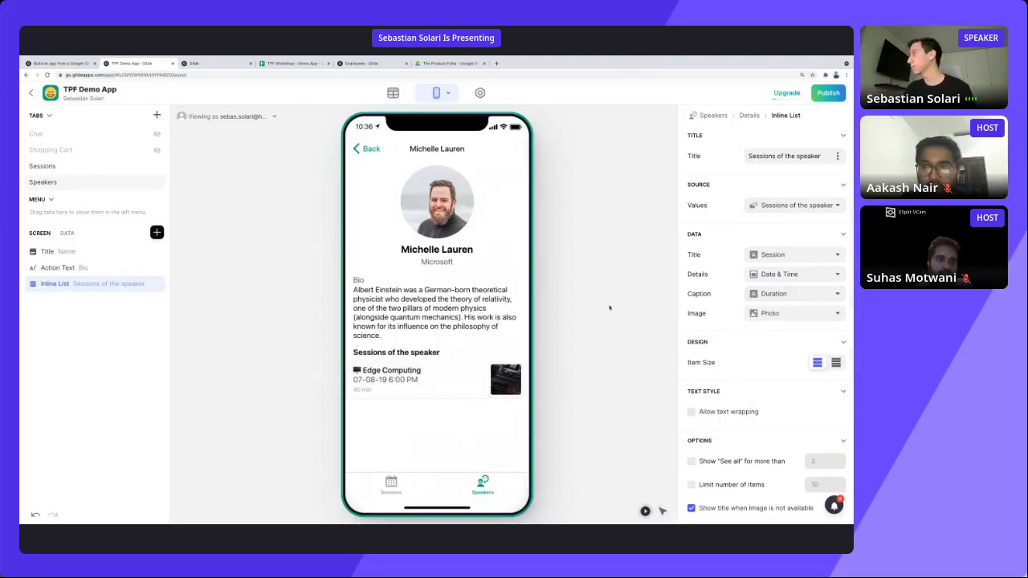
click(498, 387)
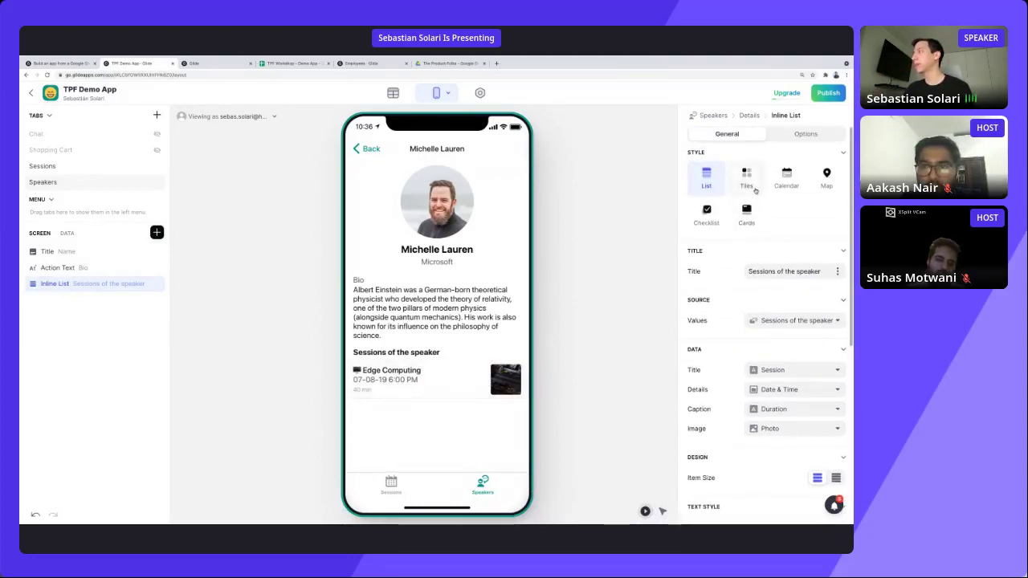
Style the sessions list as Half-Size Cards with Square images.
click(746, 214)
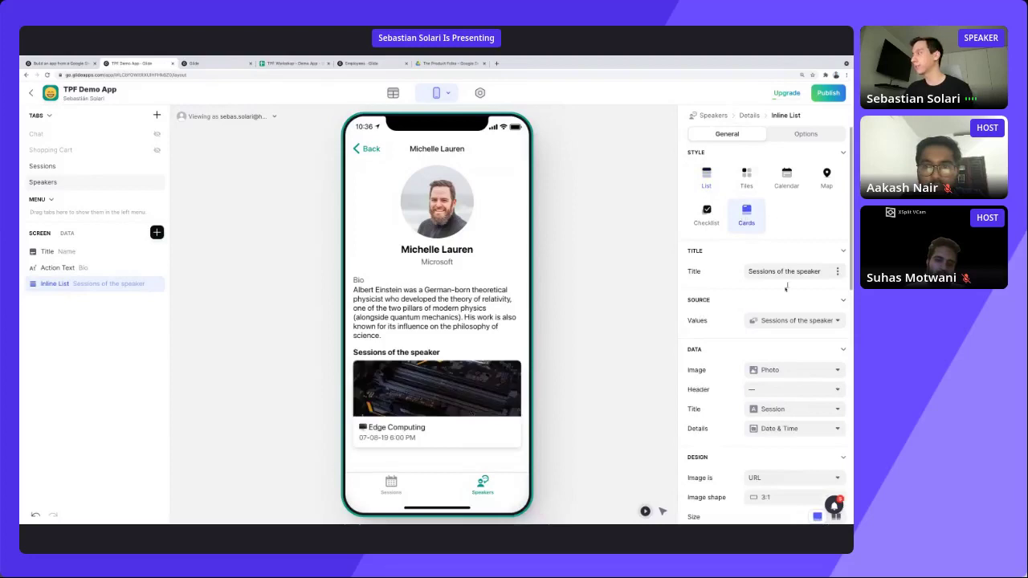
scroll(732, 270, down, 2)
scroll(732, 270, down, 3)
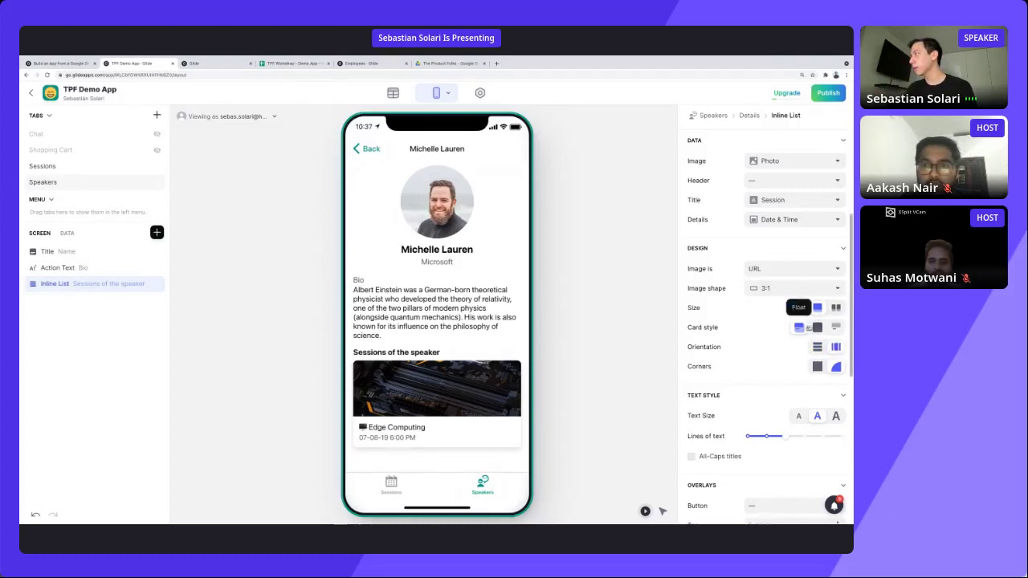
click(835, 308)
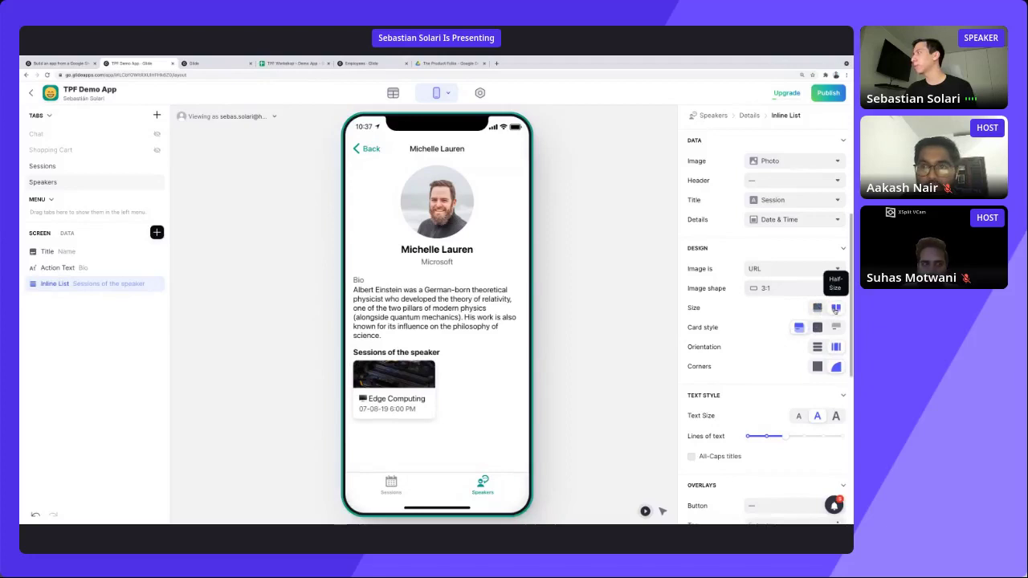
click(773, 290)
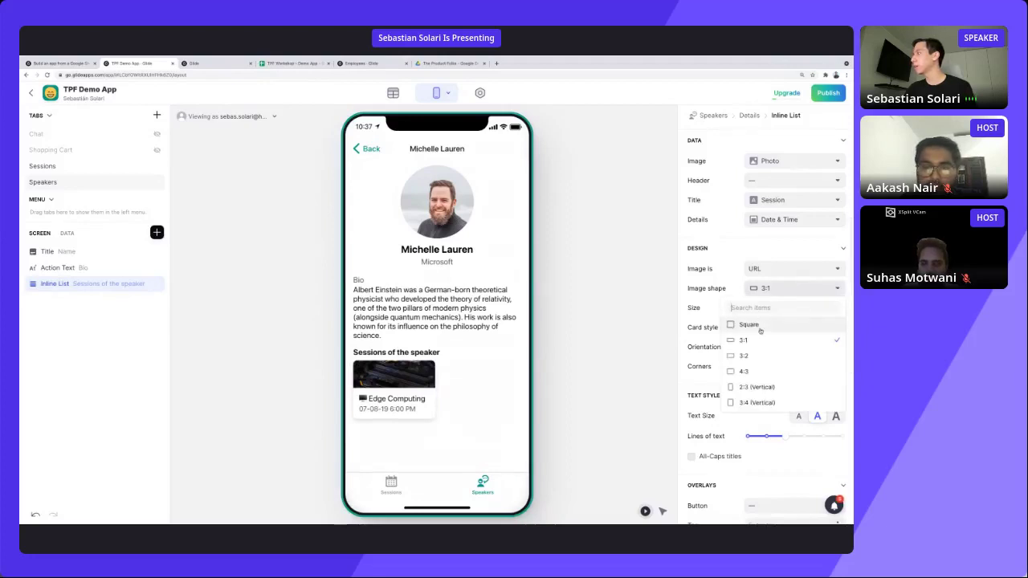
click(759, 324)
scroll(520, 427, down, 1)
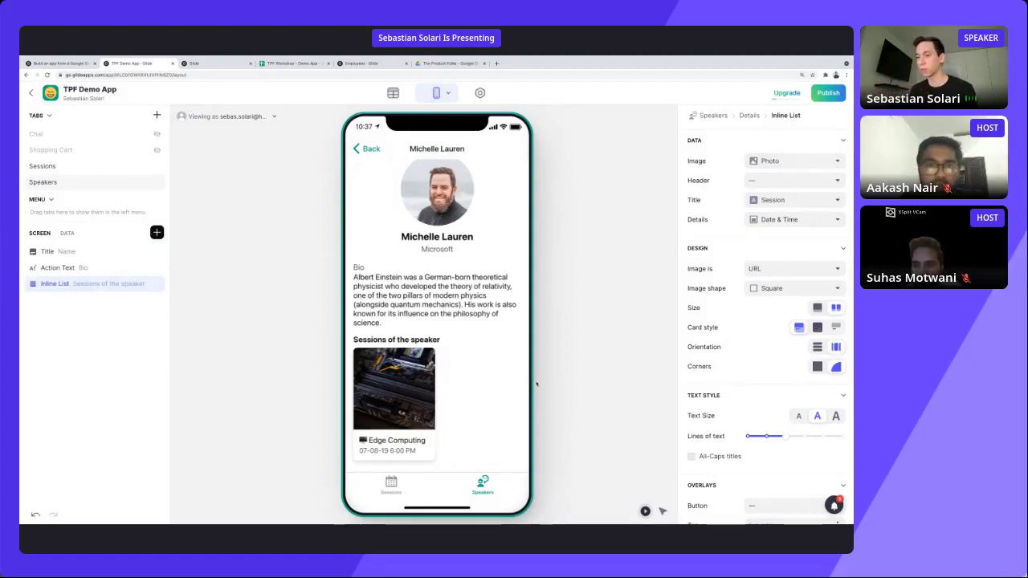
click(662, 511)
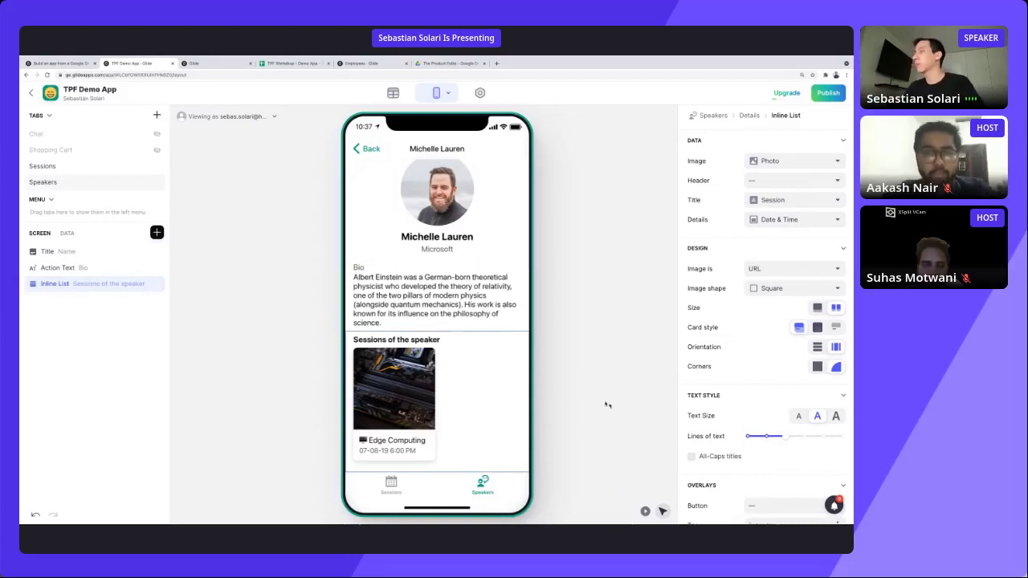
scroll(444, 355, up, 1)
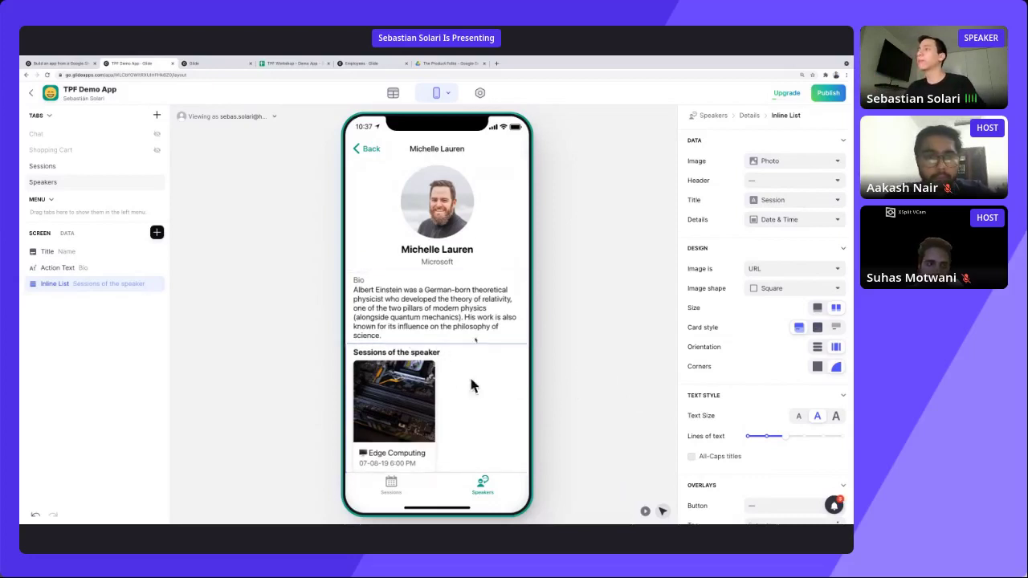
scroll(791, 310, up, 5)
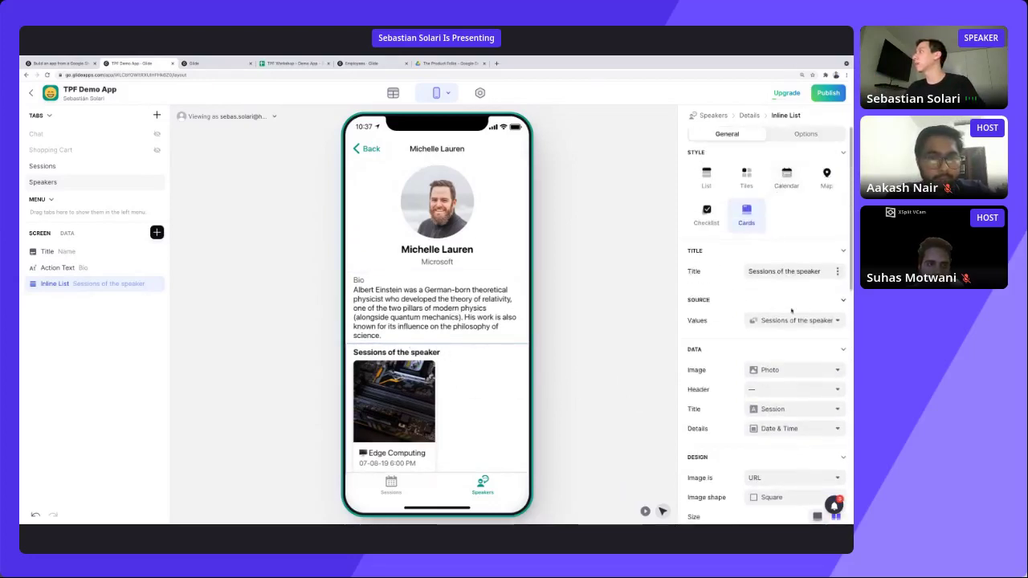
Replace the inline list's title text with 'S'.
click(783, 271)
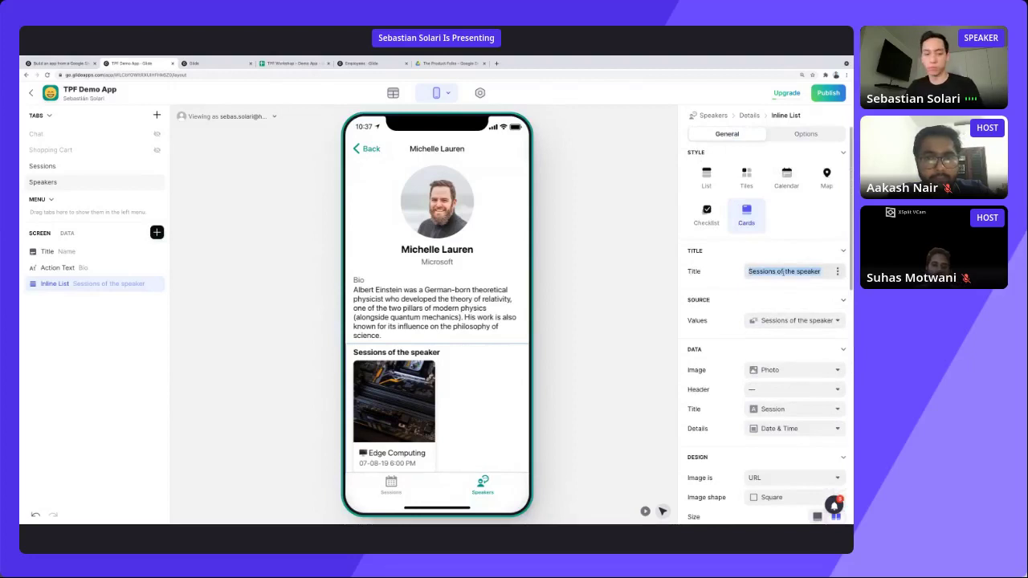
text(Sessions)
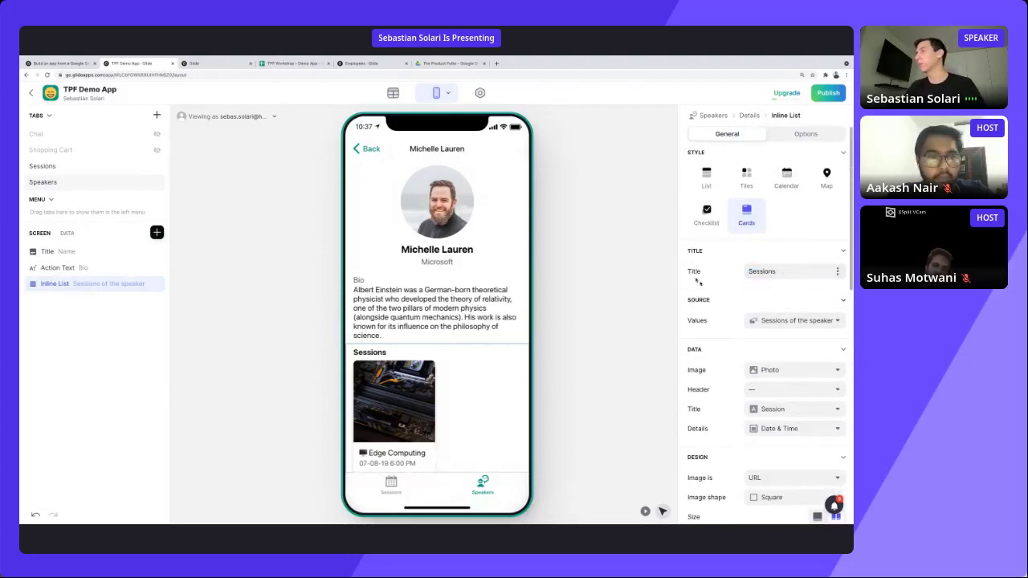
click(622, 351)
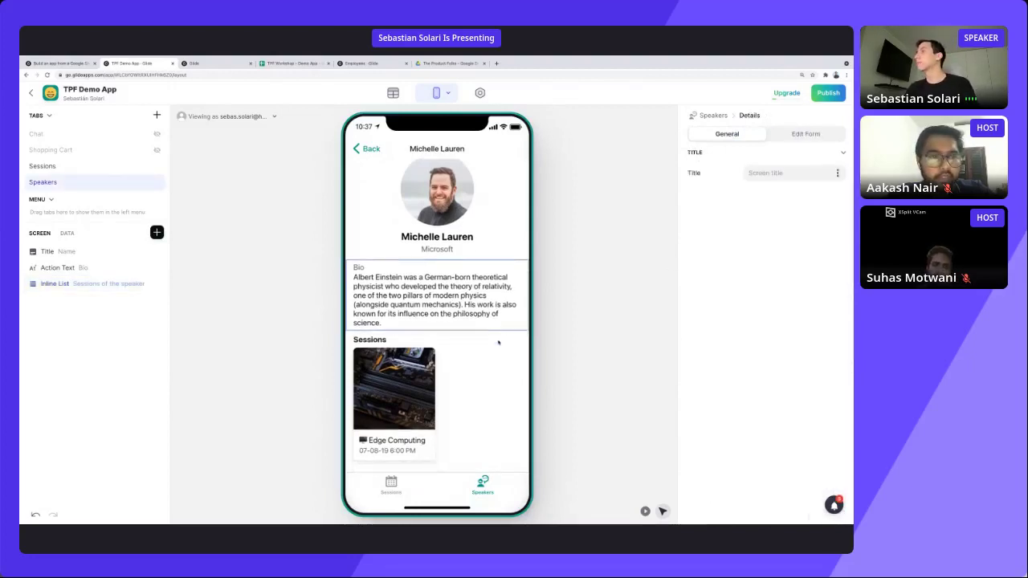
Insert a Medium-spacing separator above the Sessions list.
click(156, 232)
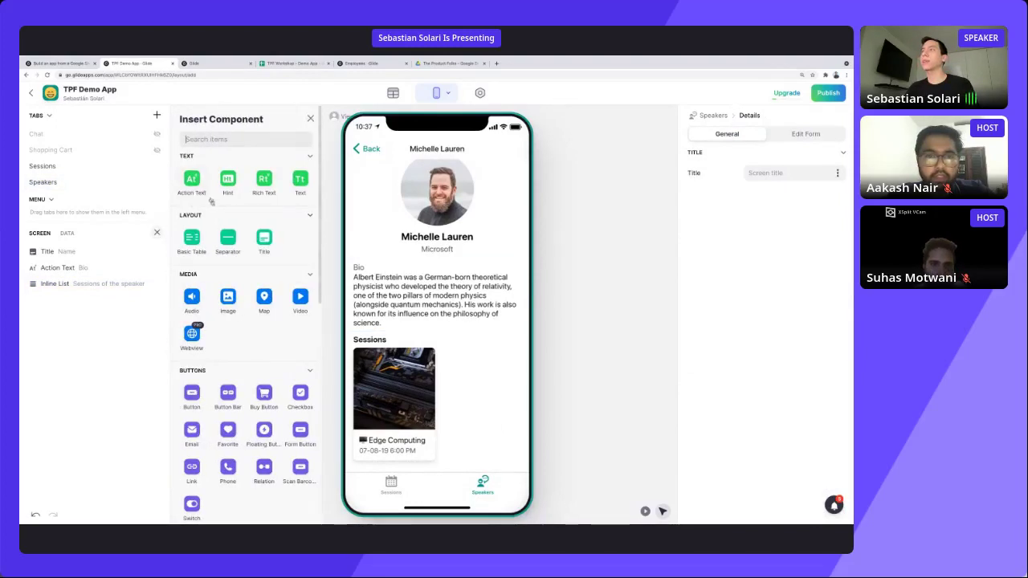
click(227, 237)
drag(70, 298, 81, 278)
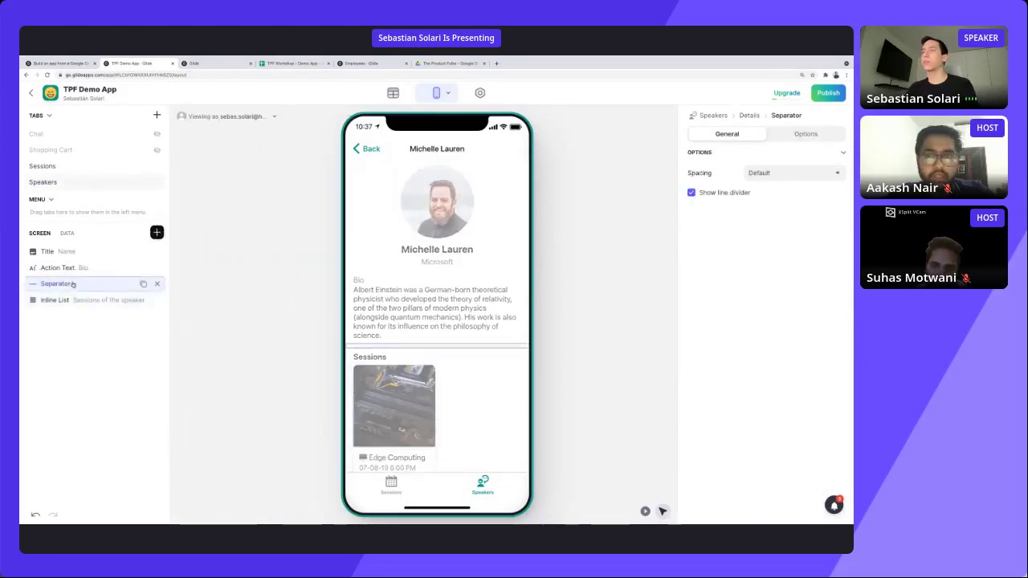
click(795, 172)
click(751, 238)
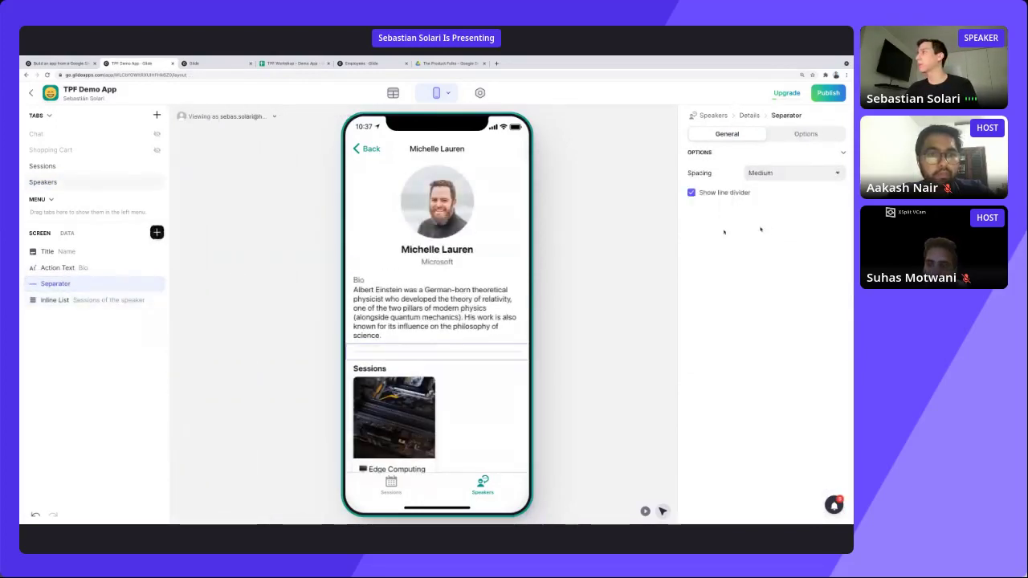
Place another separator above the Bio text.
click(289, 315)
drag(80, 284, 85, 268)
click(281, 321)
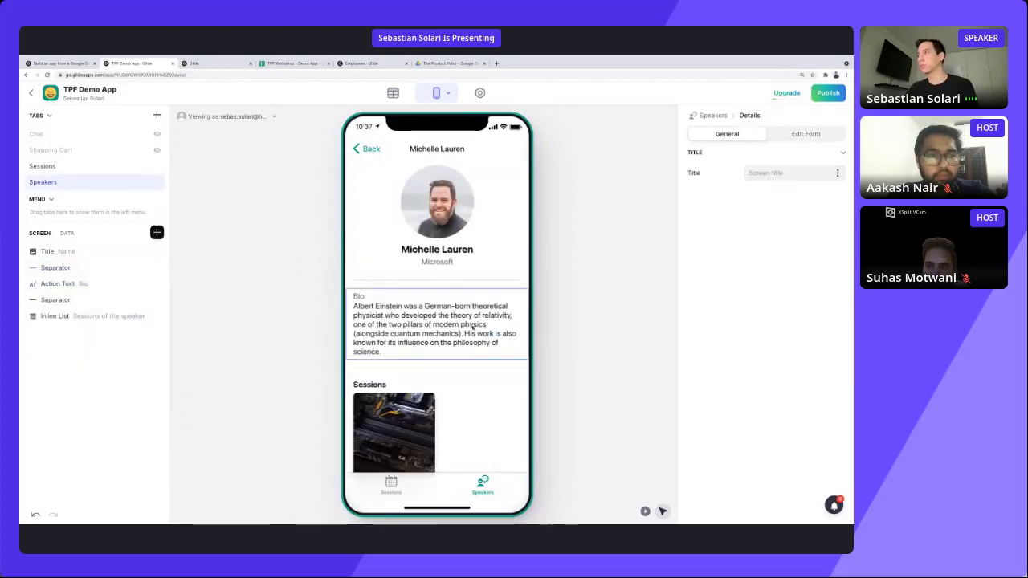
scroll(481, 327, down, 1)
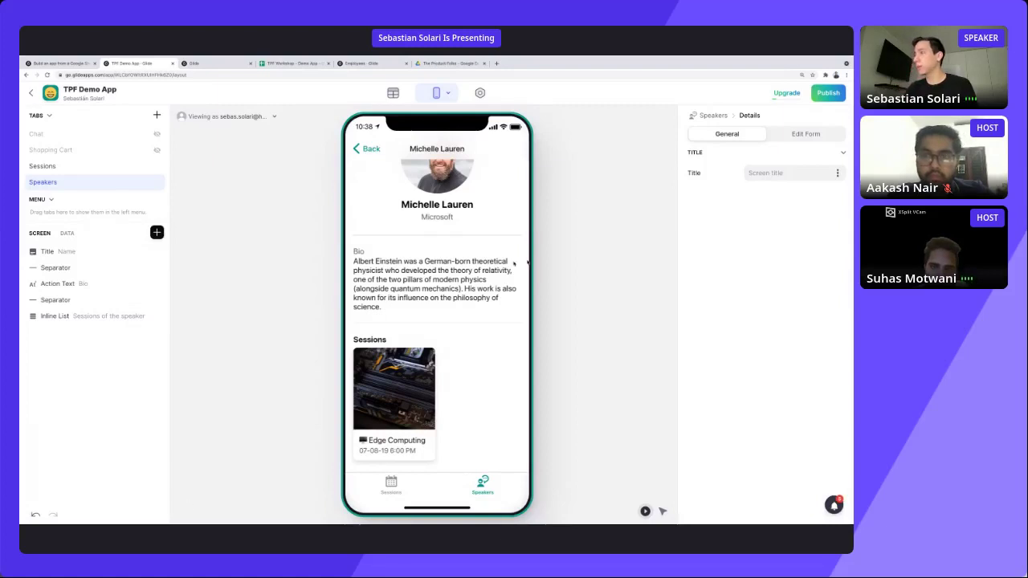
click(662, 510)
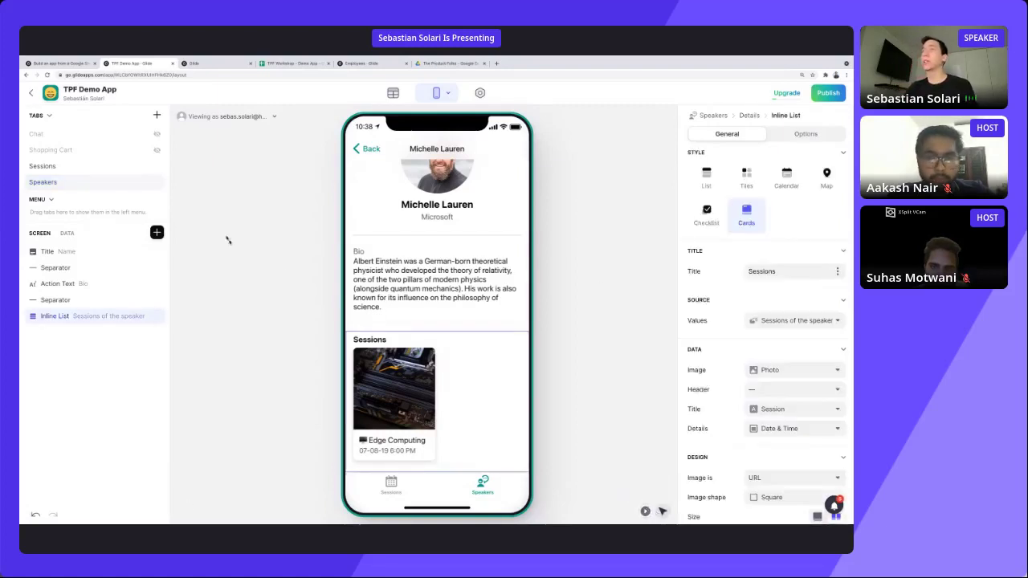
click(157, 232)
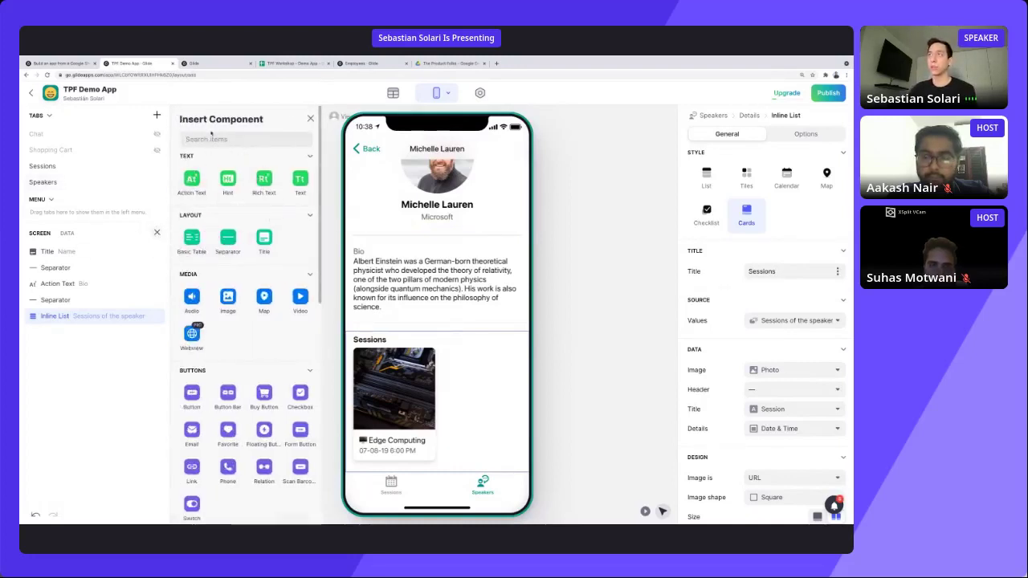
text(inlin)
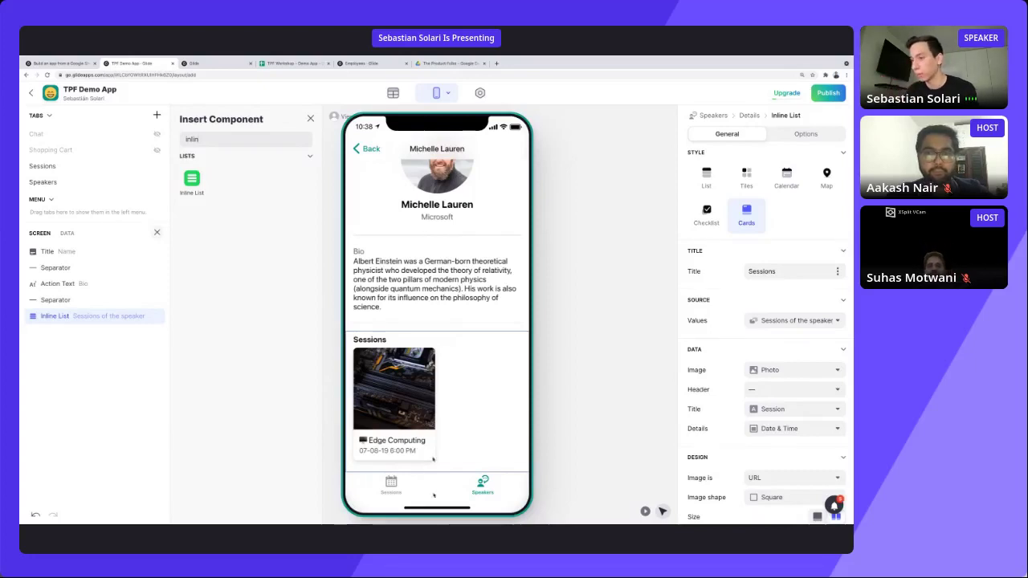
click(310, 120)
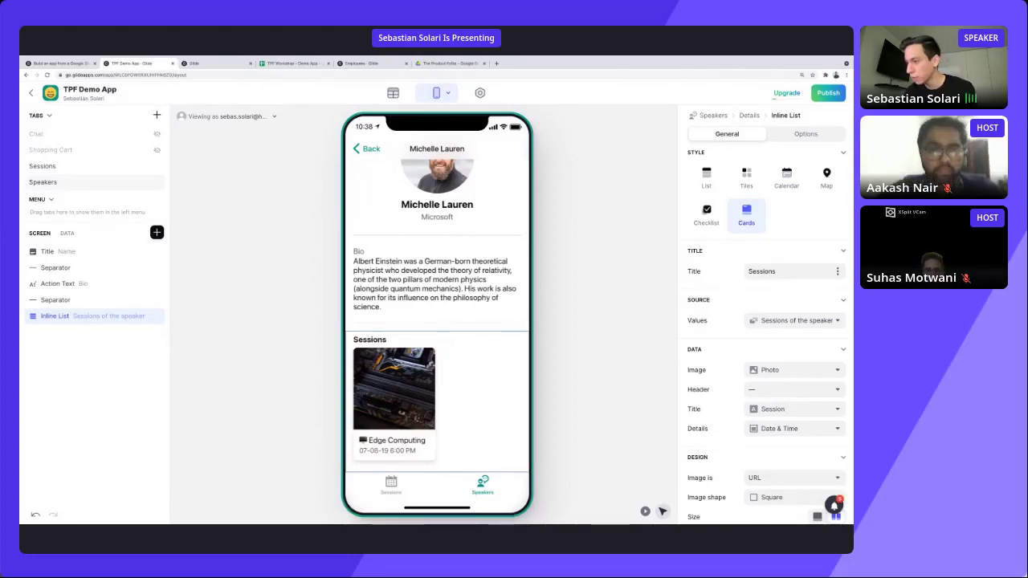
scroll(437, 281, up, 2)
click(367, 149)
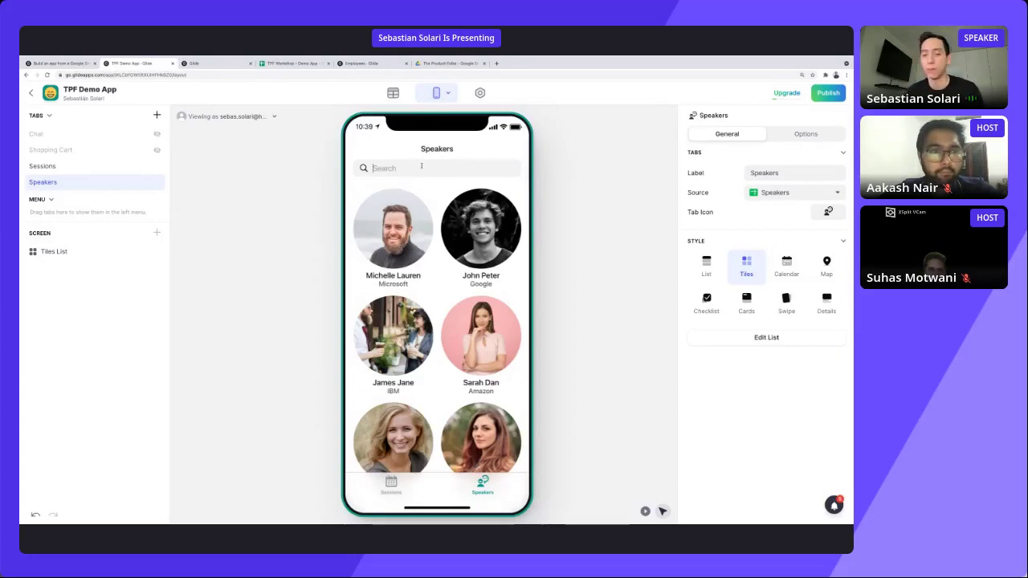
click(421, 165)
text(jo)
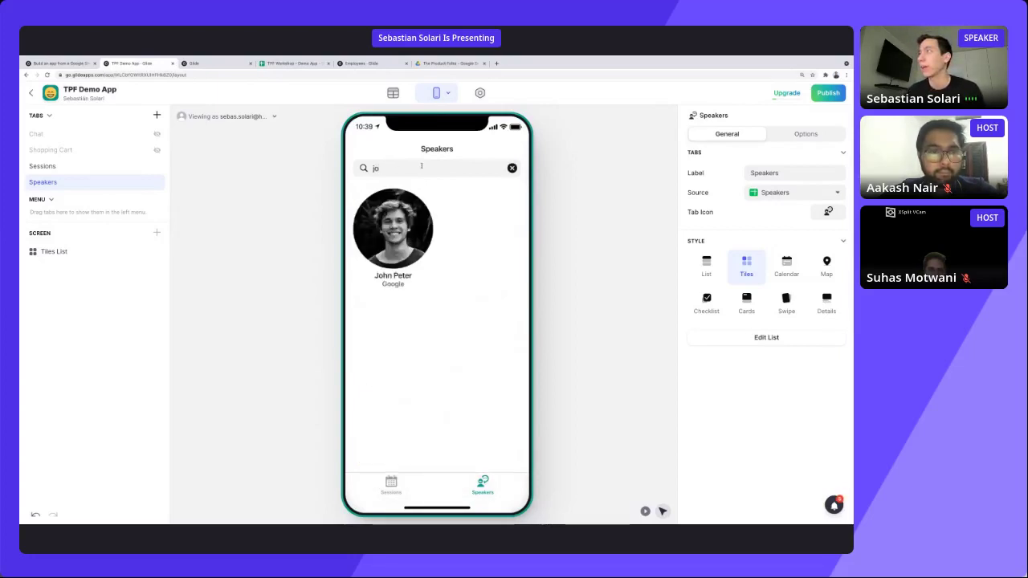
key(BackSpace)
key(BackSpace)
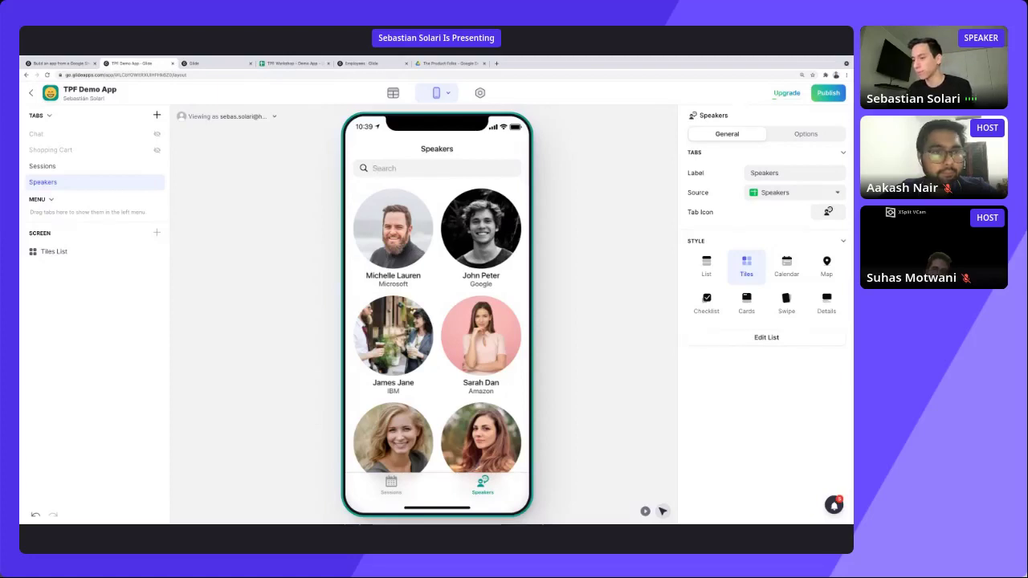
click(408, 269)
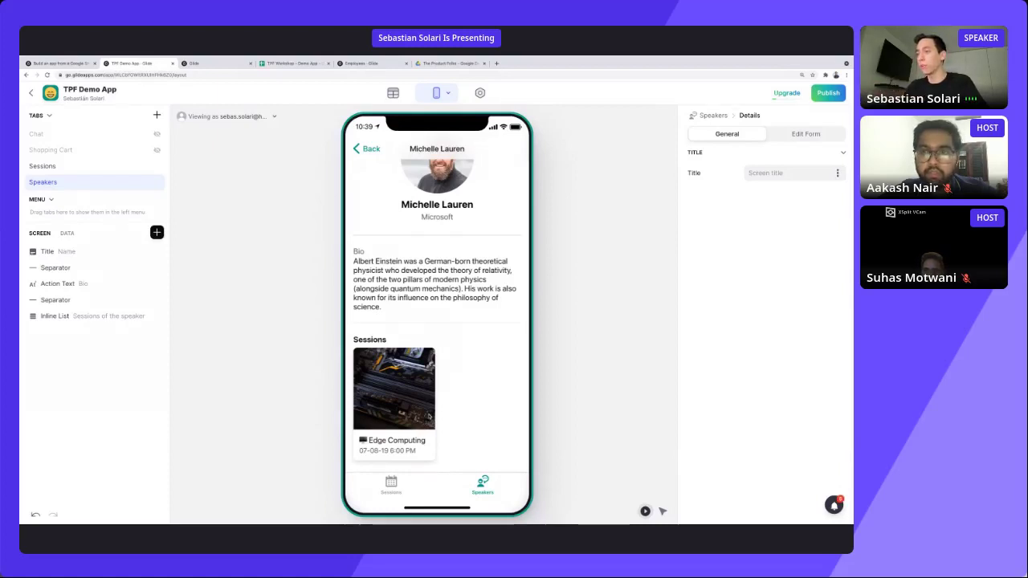
Test the preview by opening Edge Computing and returning to the Speakers list.
click(429, 410)
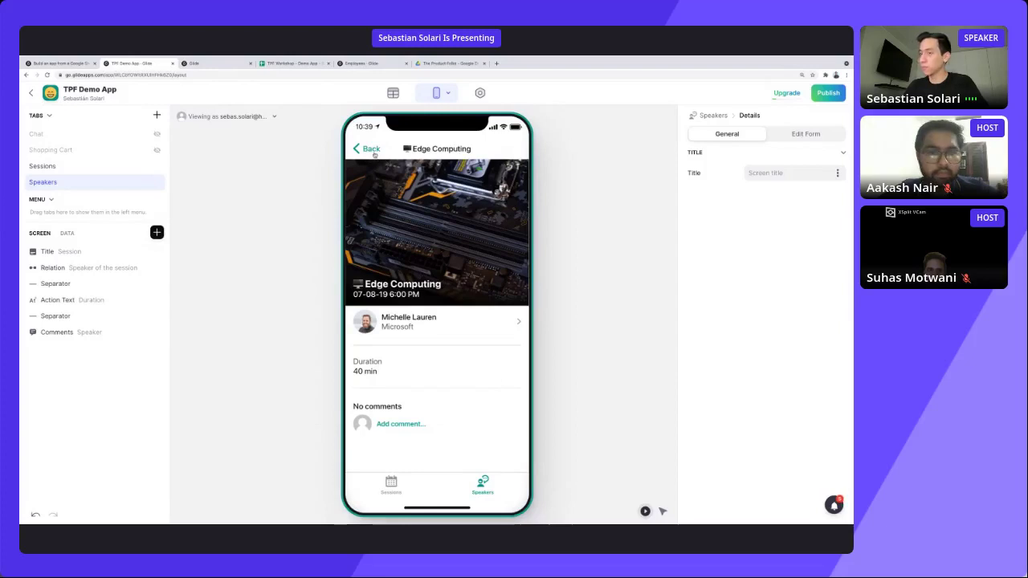
click(371, 150)
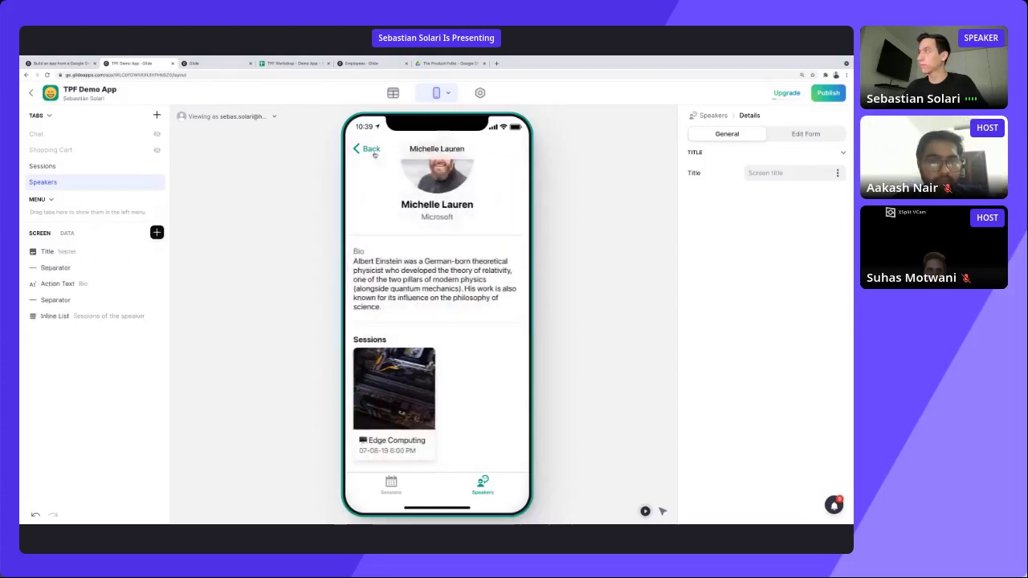
click(372, 150)
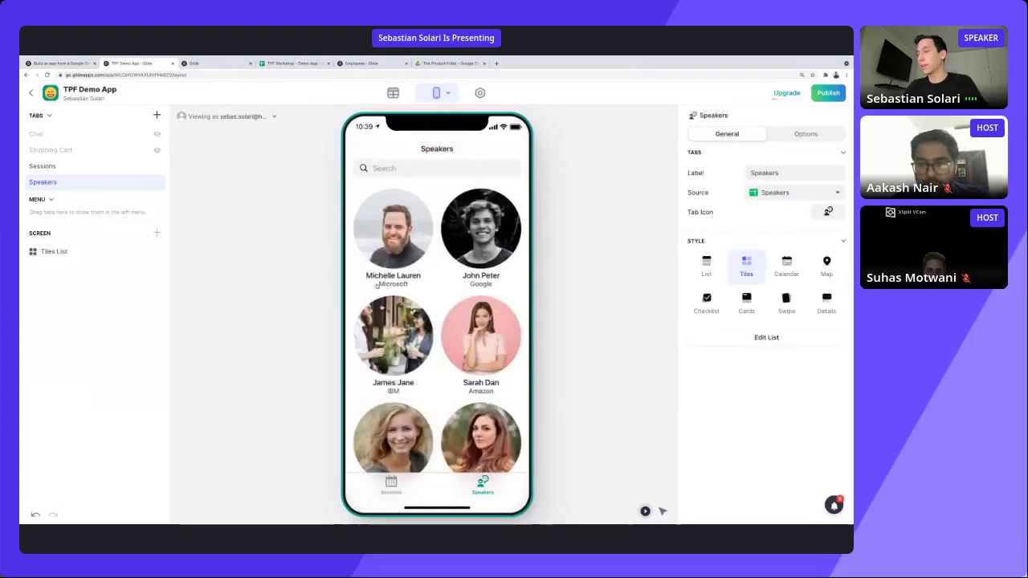
click(419, 492)
click(459, 487)
Browse Robots 101, end on the Sessions list, and open the Appearance settings.
click(391, 484)
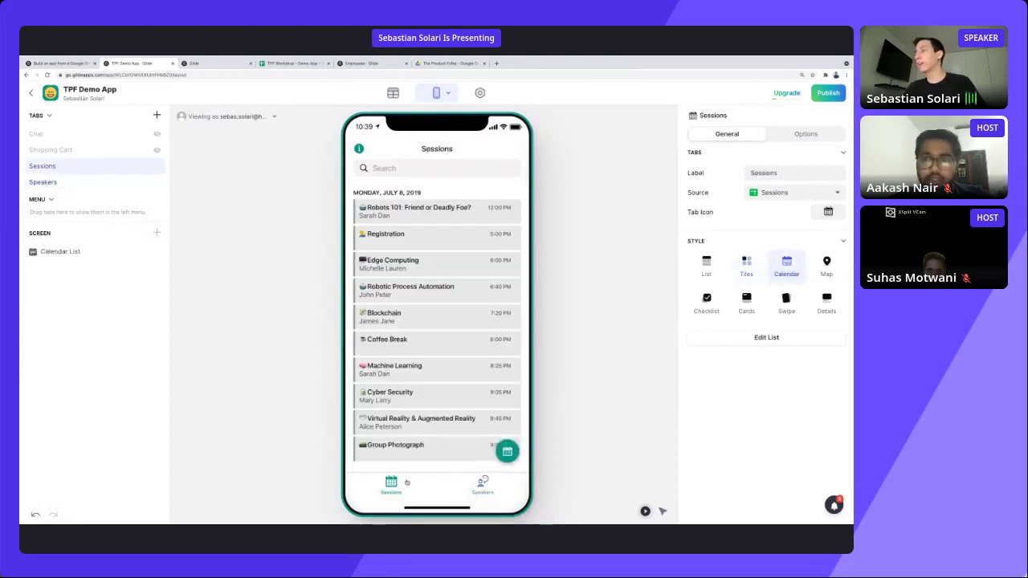
click(427, 212)
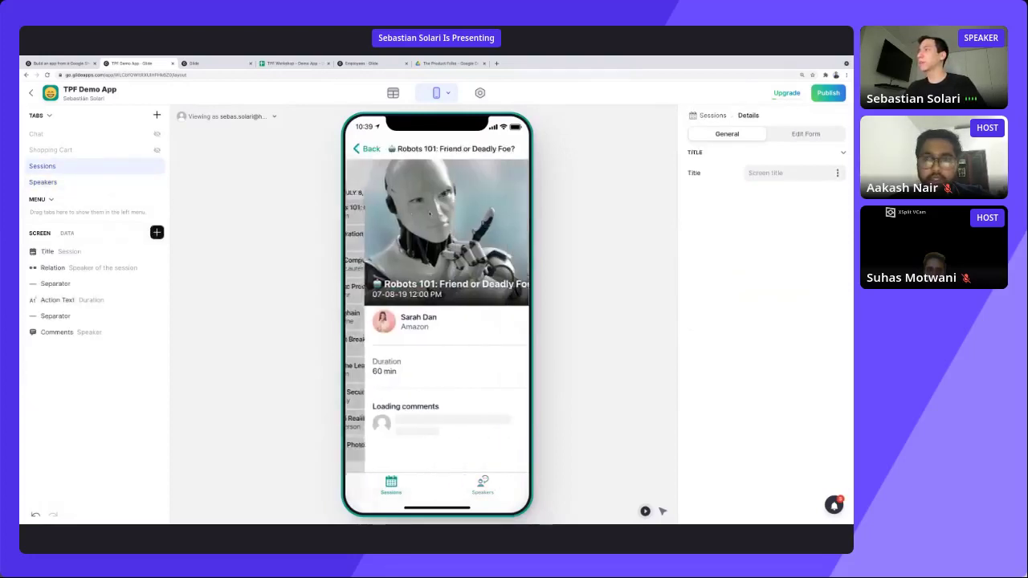
click(359, 155)
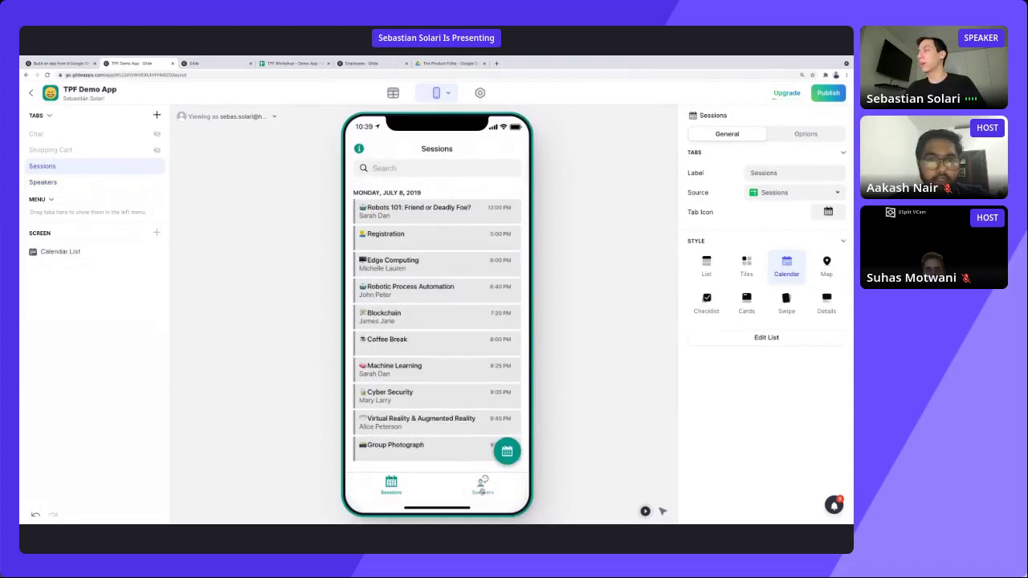
click(479, 492)
click(391, 490)
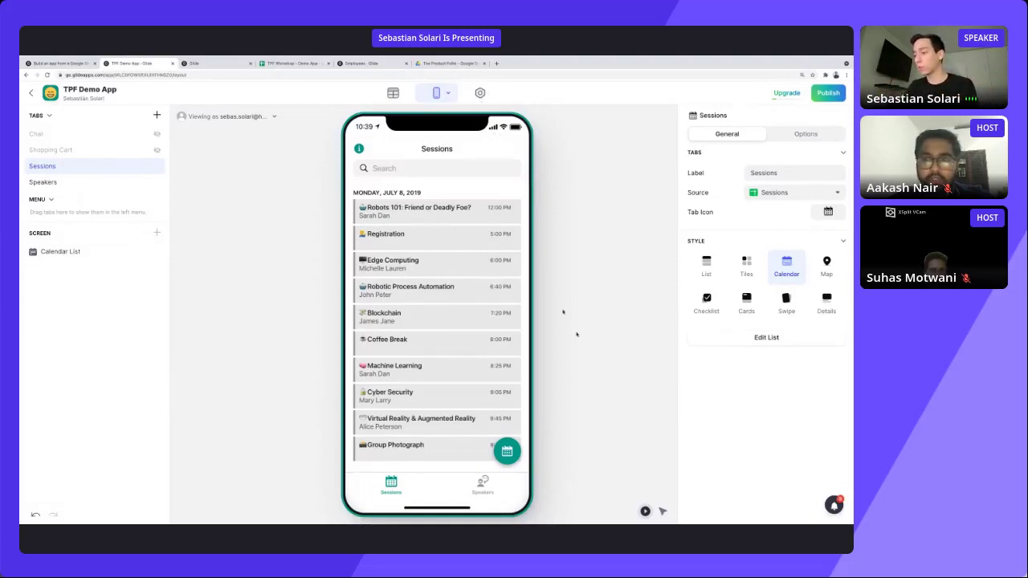
click(480, 93)
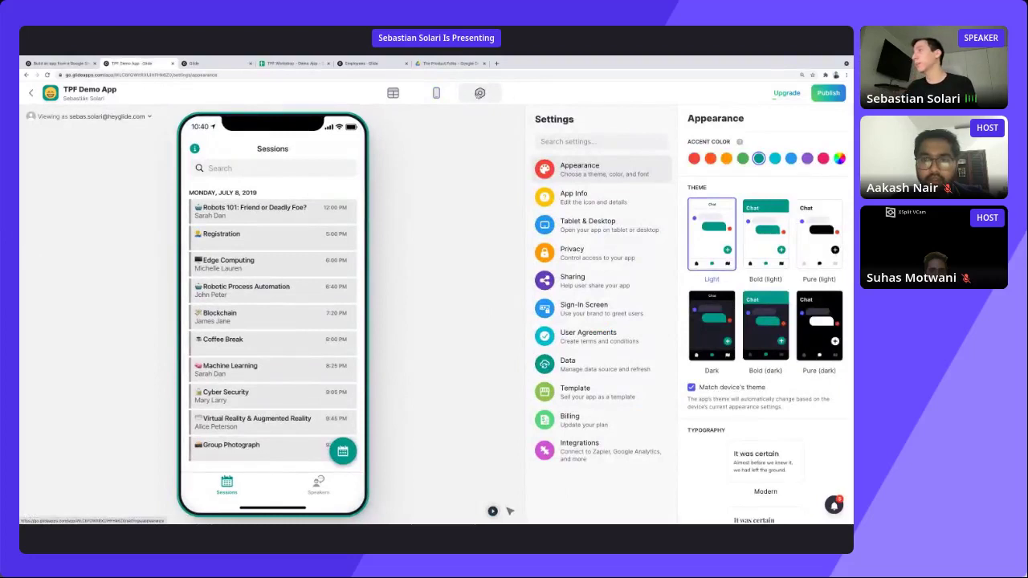
click(710, 158)
click(726, 158)
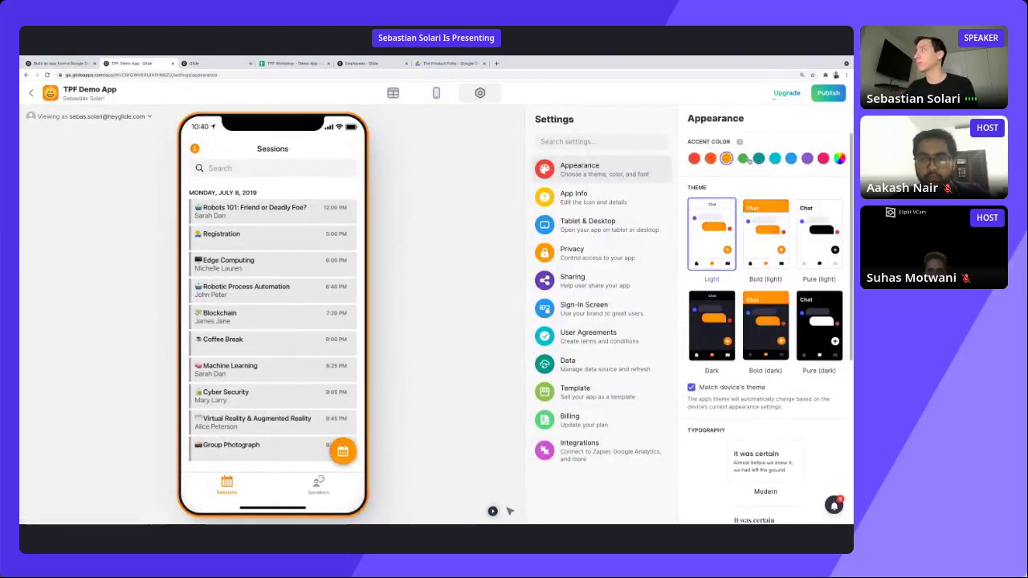
click(742, 158)
click(726, 158)
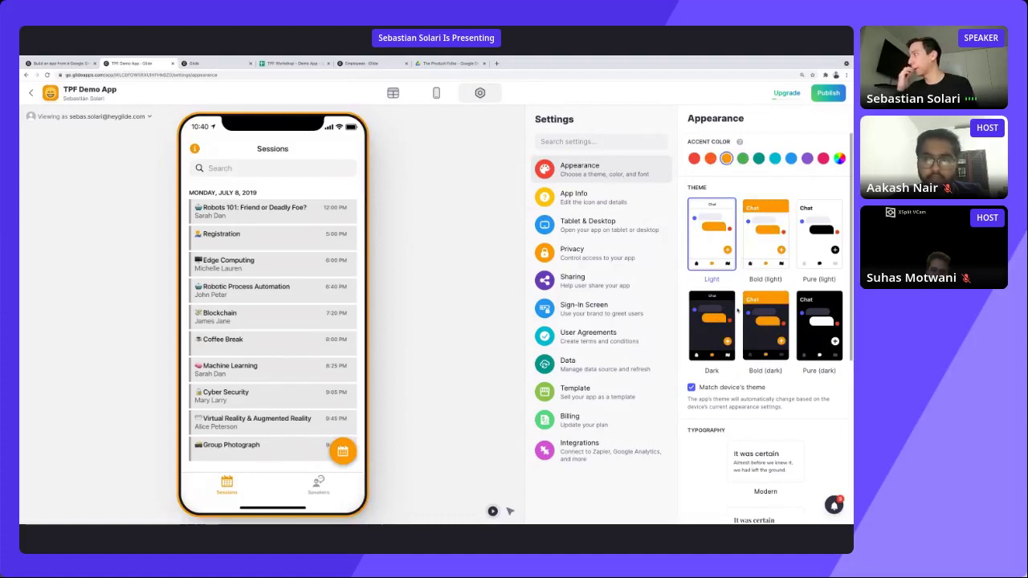
click(763, 265)
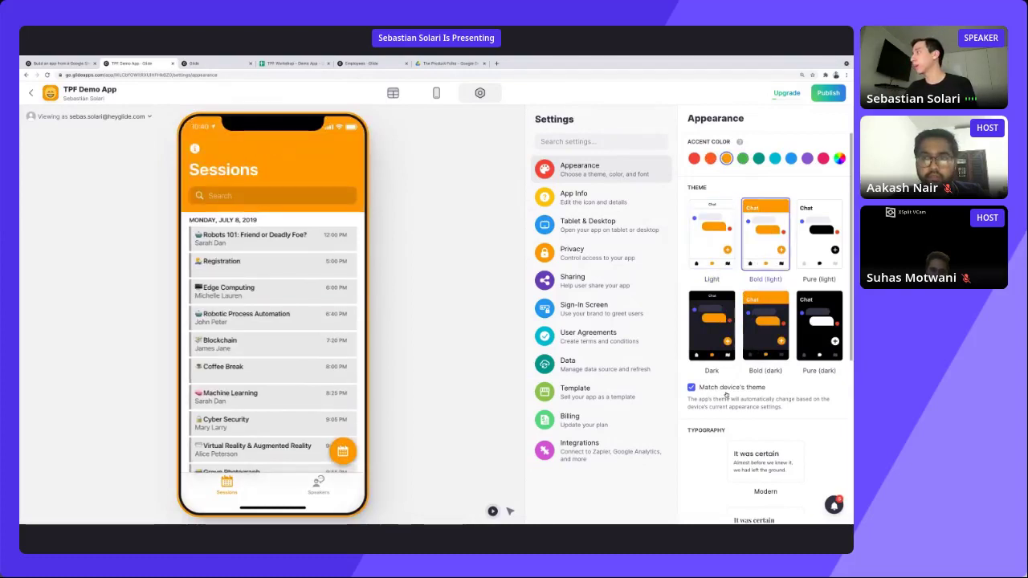
scroll(719, 378, down, 1)
scroll(720, 378, down, 1)
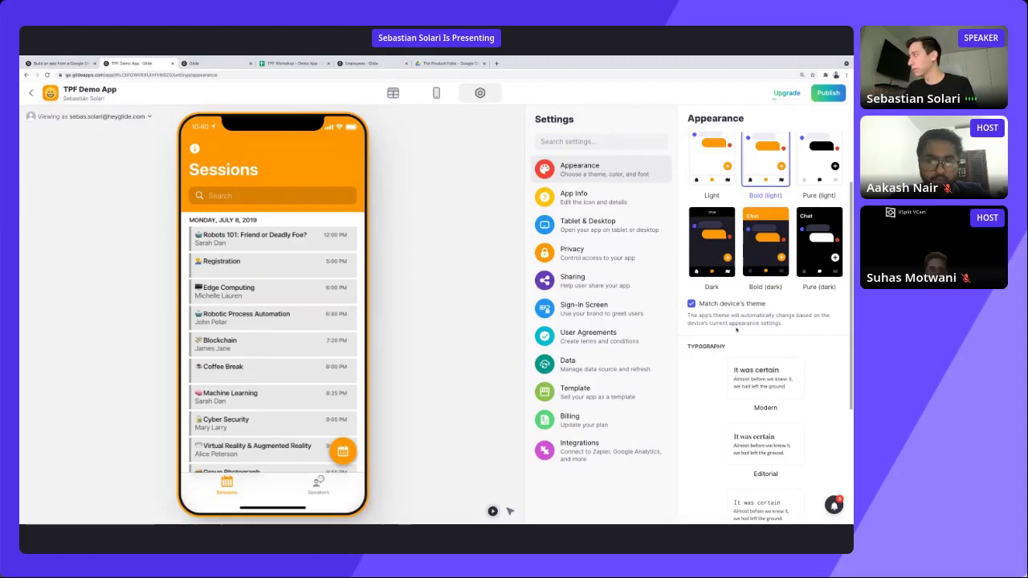
scroll(729, 330, down, 3)
scroll(716, 284, down, 1)
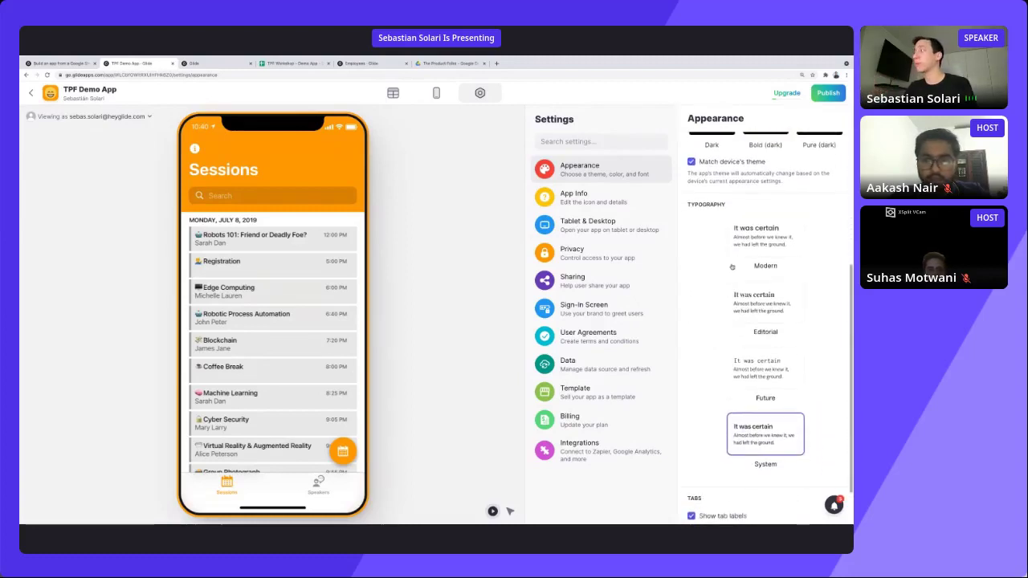
click(737, 253)
click(755, 318)
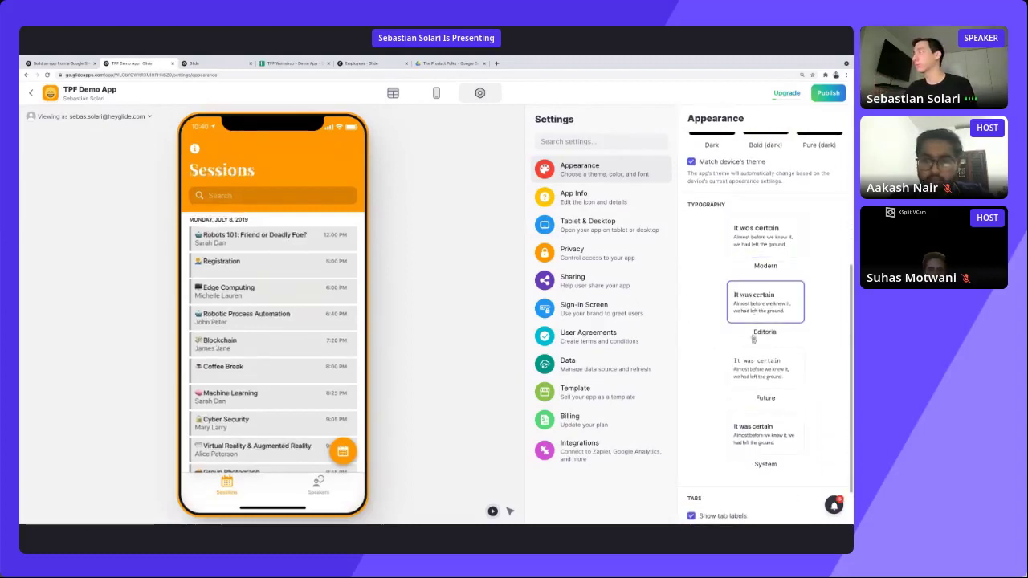
click(755, 365)
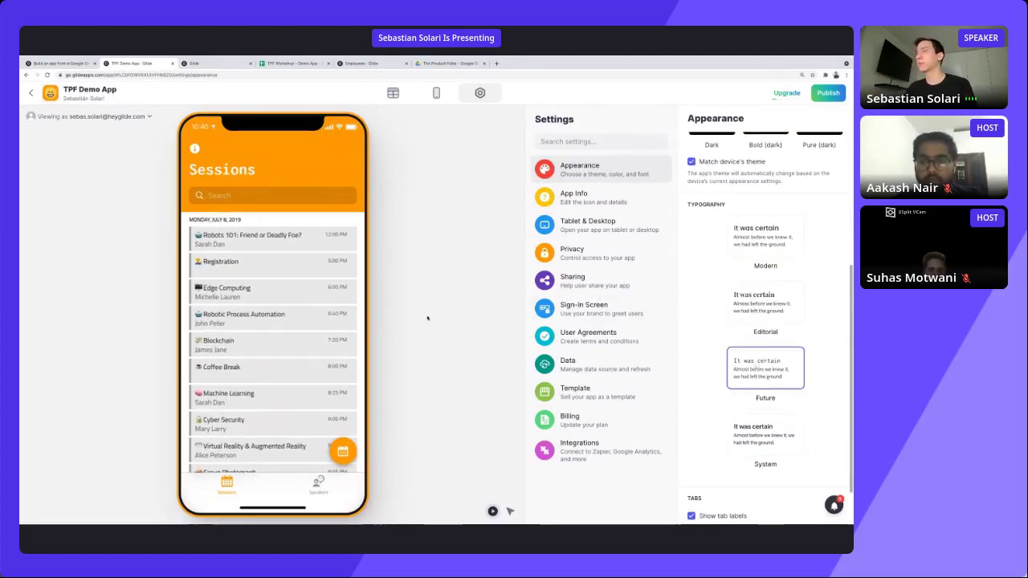
scroll(733, 392, down, 2)
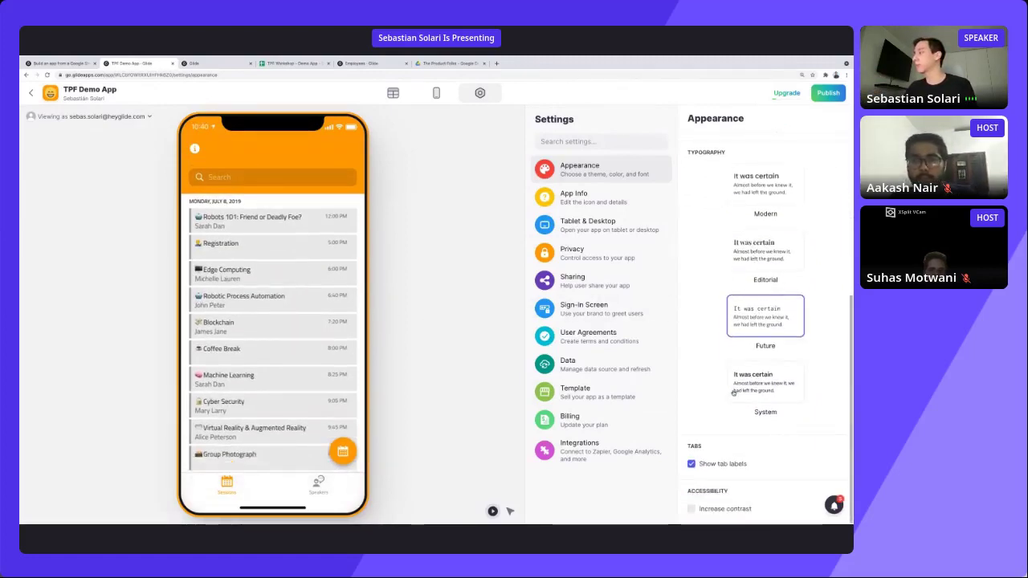
scroll(719, 369, up, 6)
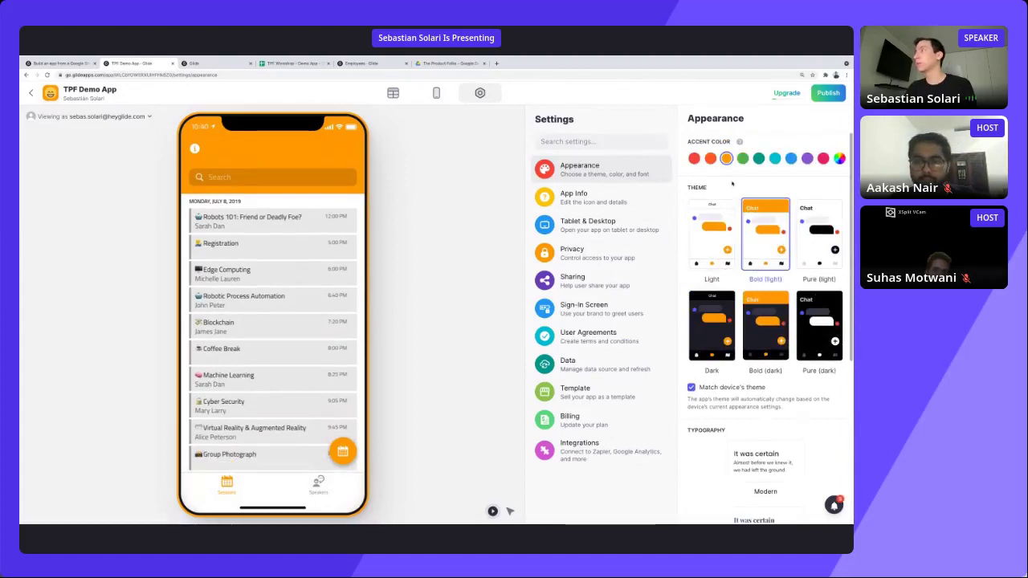
Set the app icon to the speech-bubble emoji found by searching 'chat'.
click(595, 197)
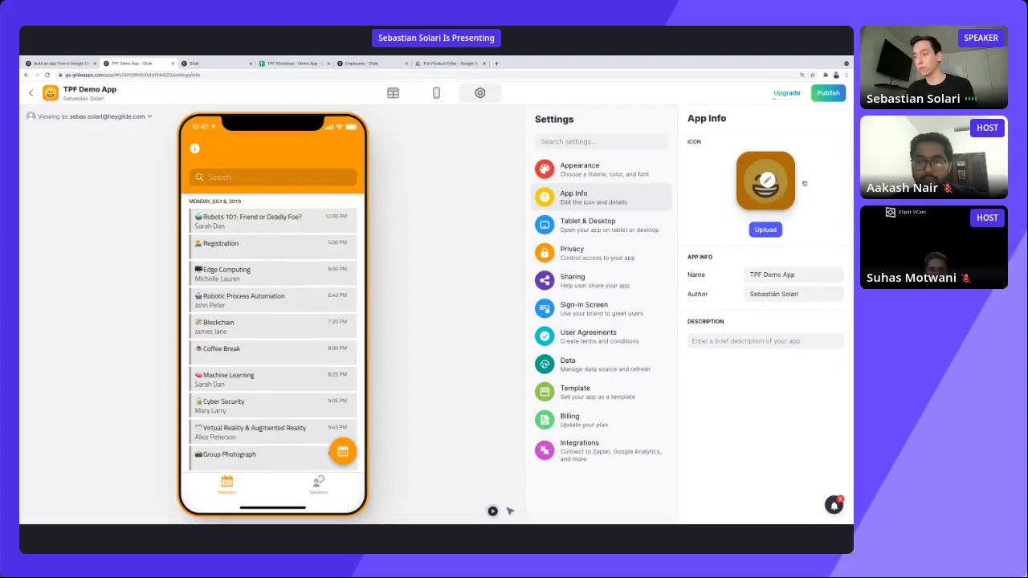
click(765, 191)
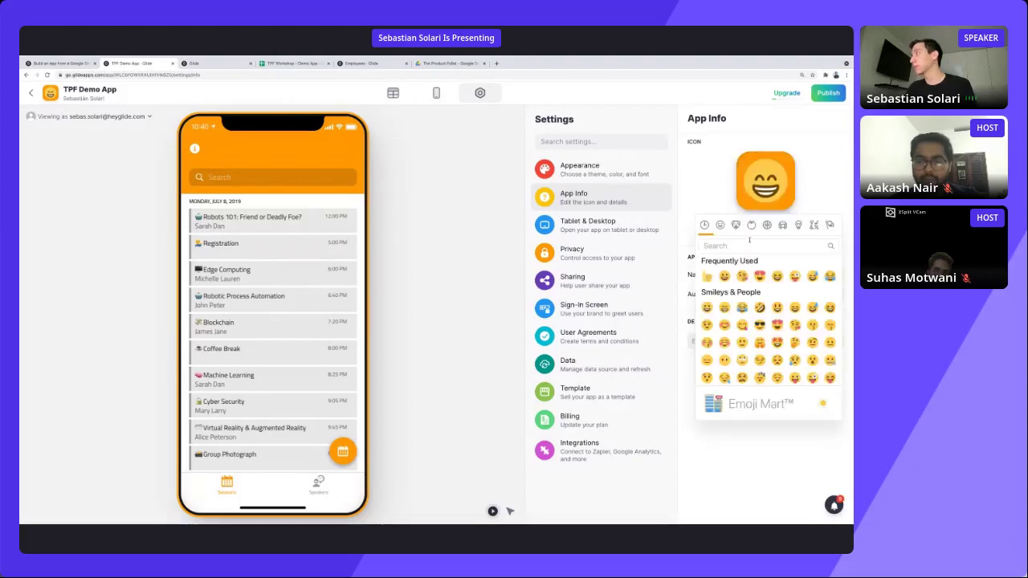
scroll(771, 305, down, 5)
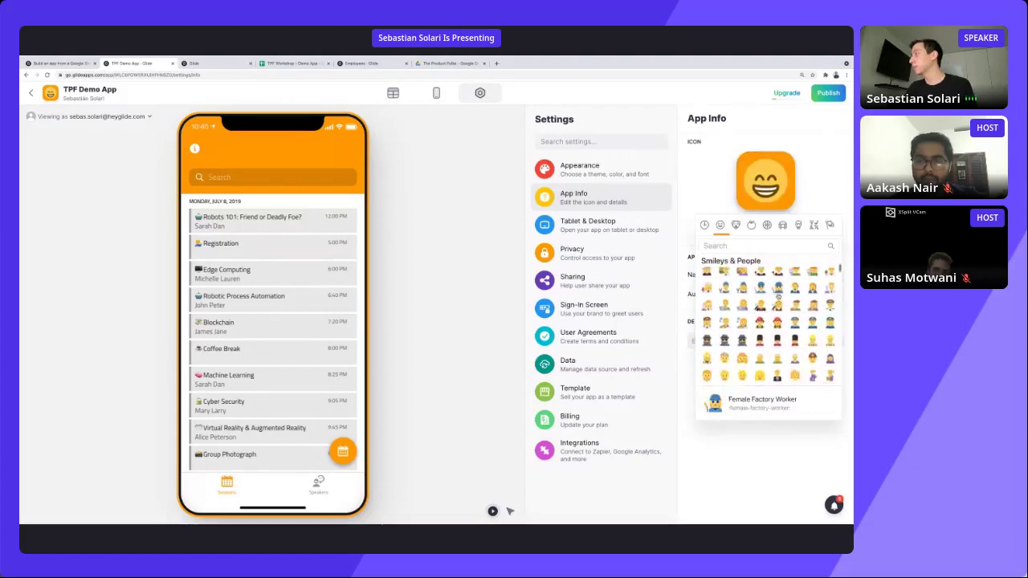
scroll(777, 297, up, 5)
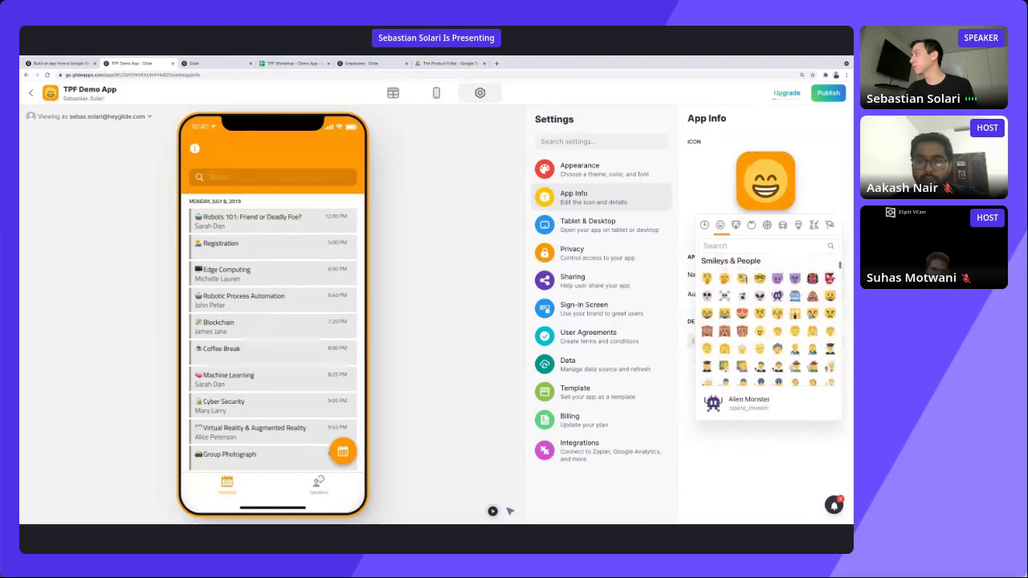
click(744, 249)
text(chat)
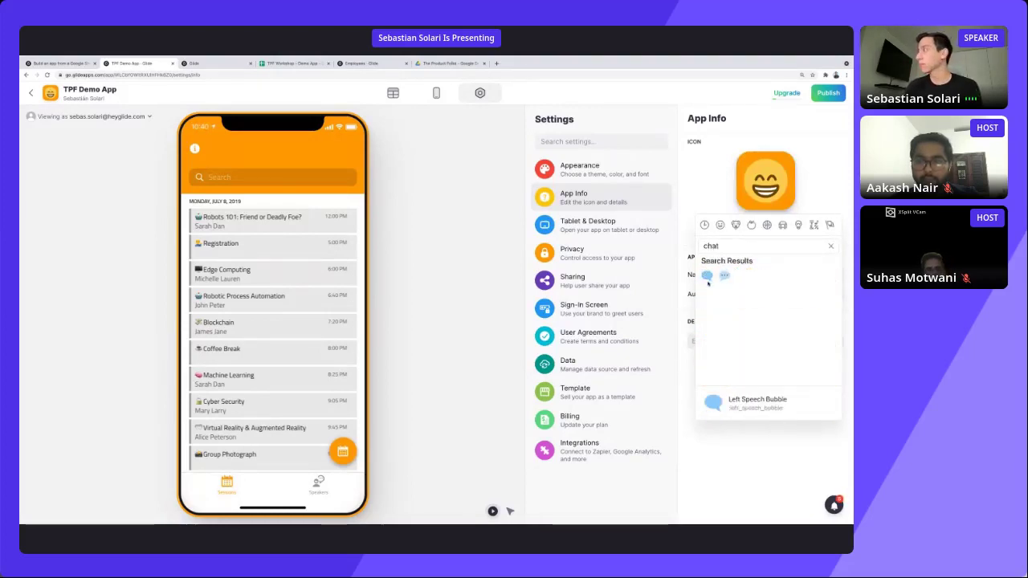
click(709, 277)
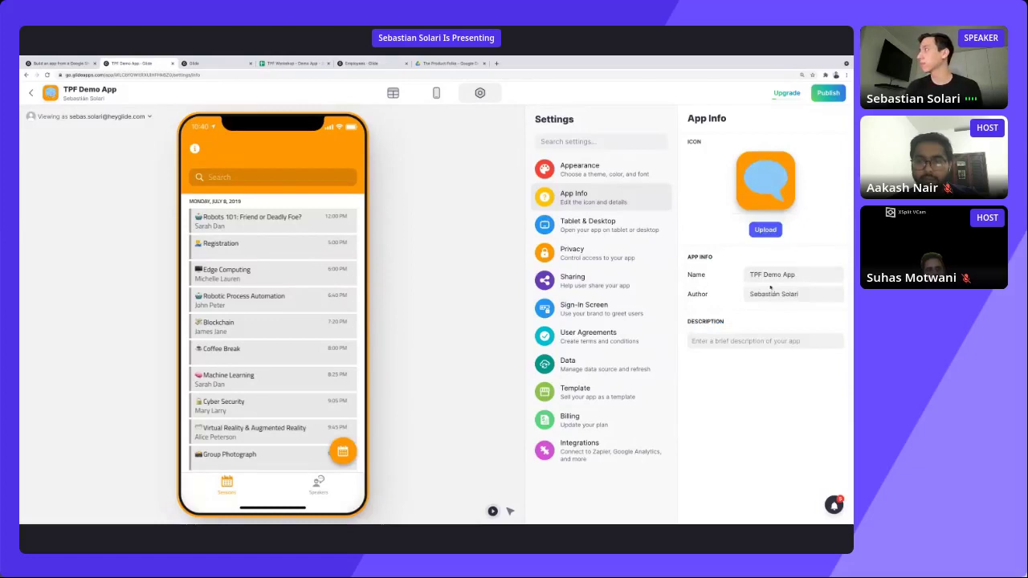
click(733, 342)
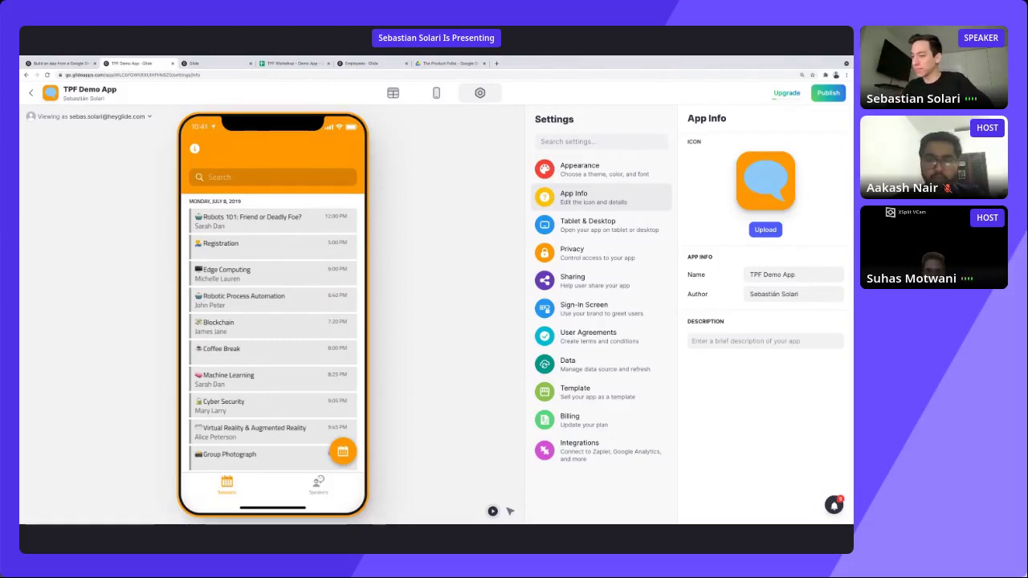
Look over the Tablet & Desktop options, then show the Privacy settings.
click(596, 232)
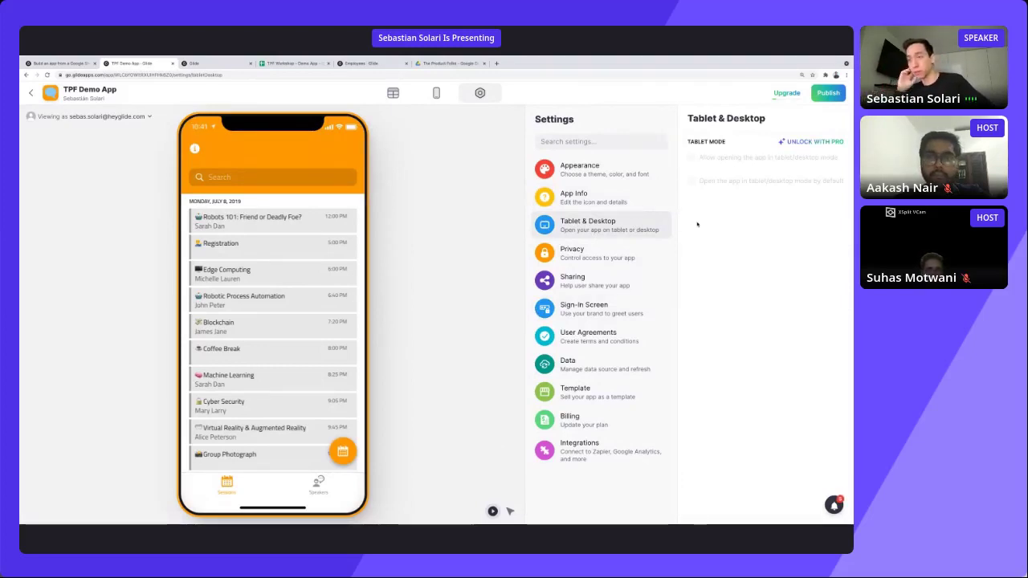
click(567, 262)
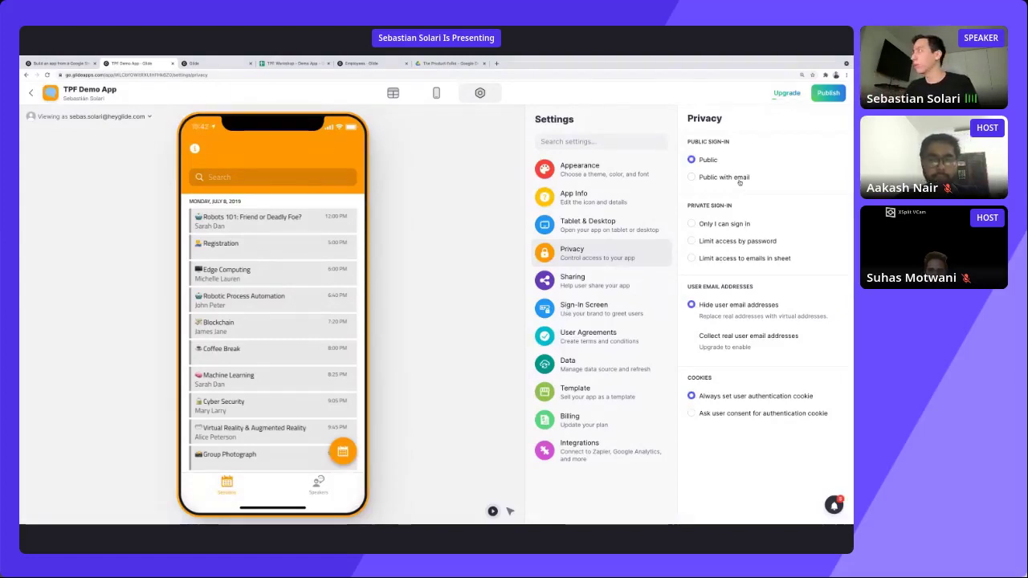
Set privacy to Public with email sign-in, then bring up the Sign-In Screen settings.
click(739, 182)
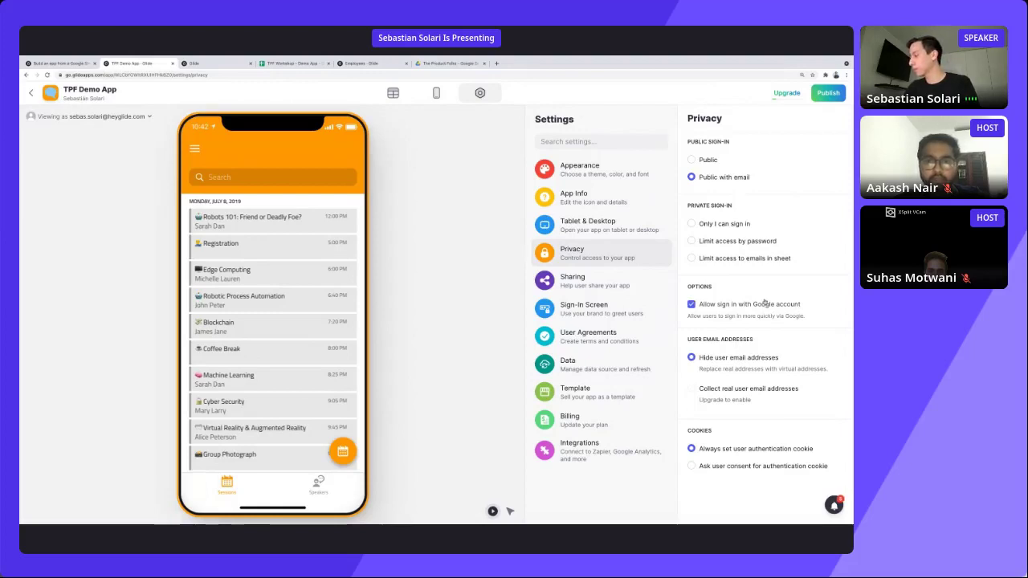
click(588, 279)
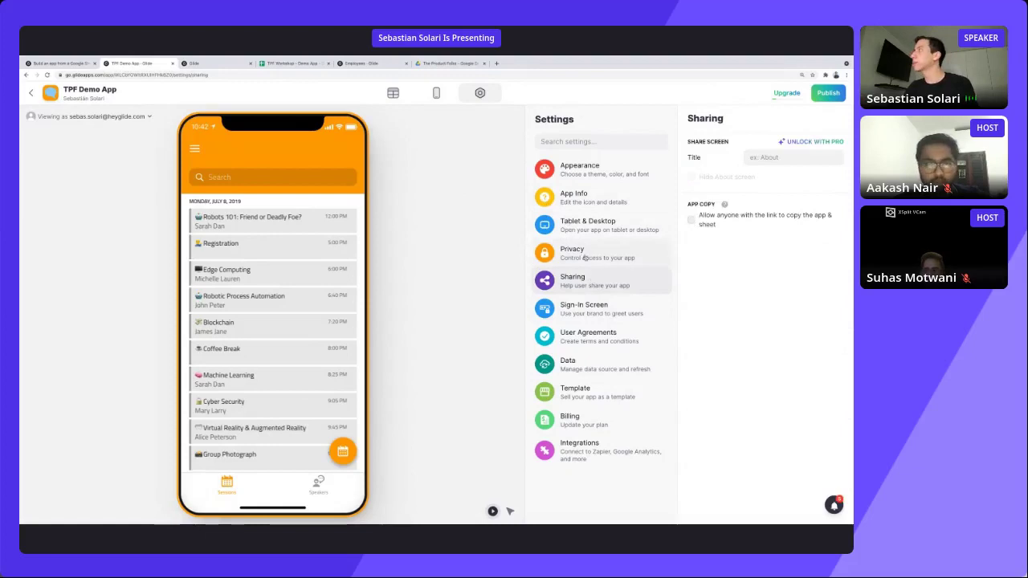
click(608, 317)
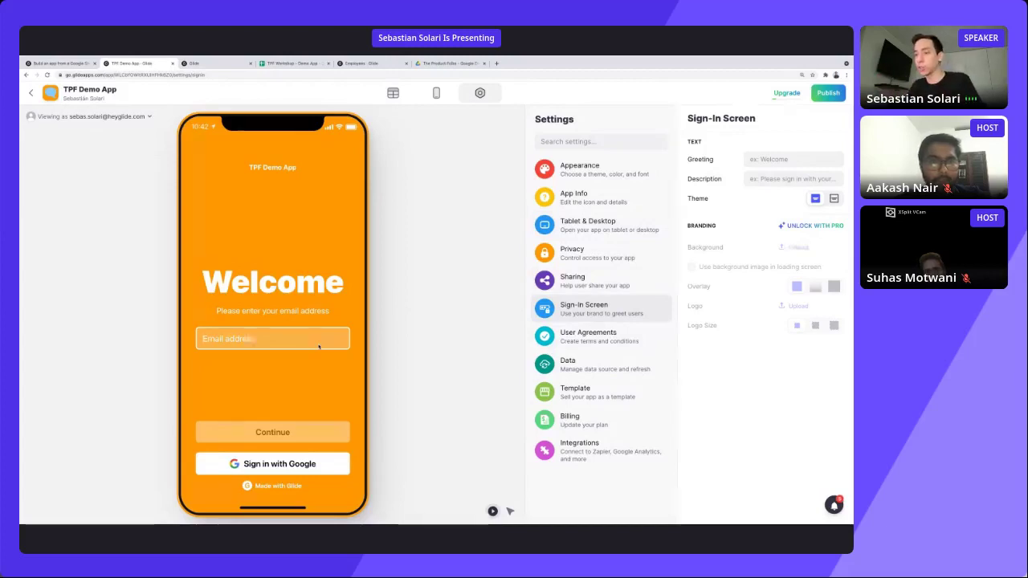
Change the sign-in greeting to 'Welcome to TPF Demo App' and keep the first, light theme.
click(769, 159)
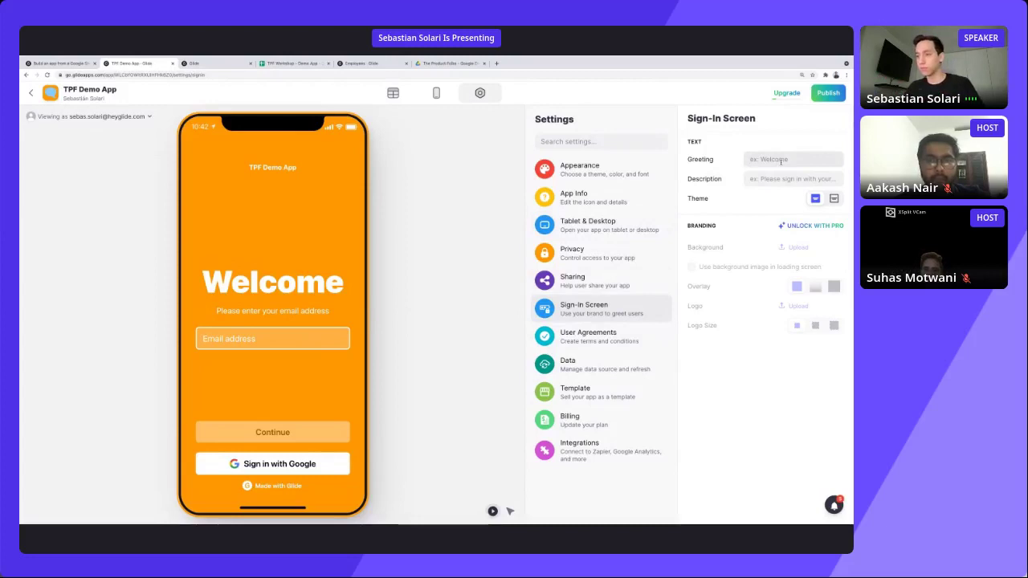
text(WE)
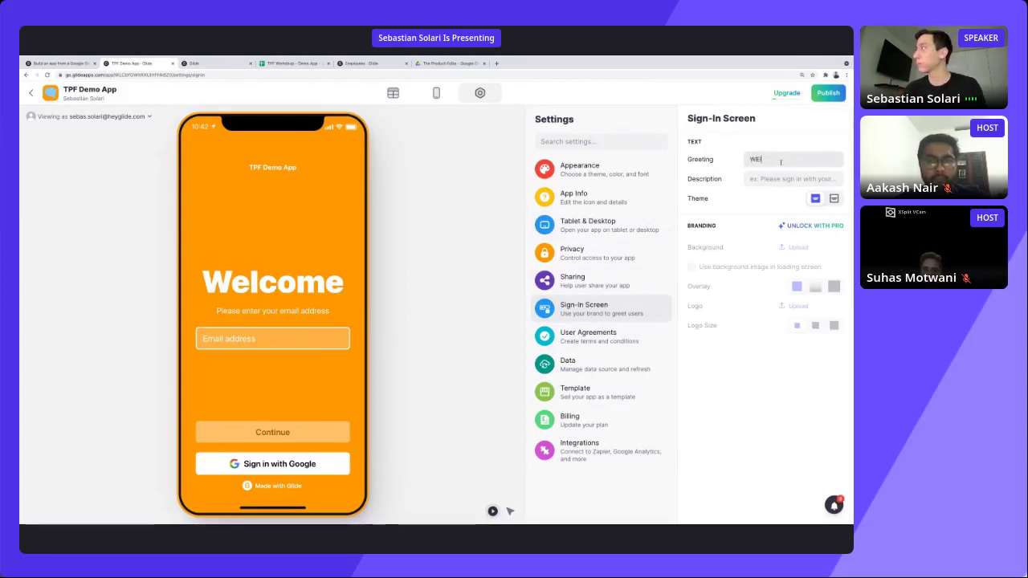
text(lcome to)
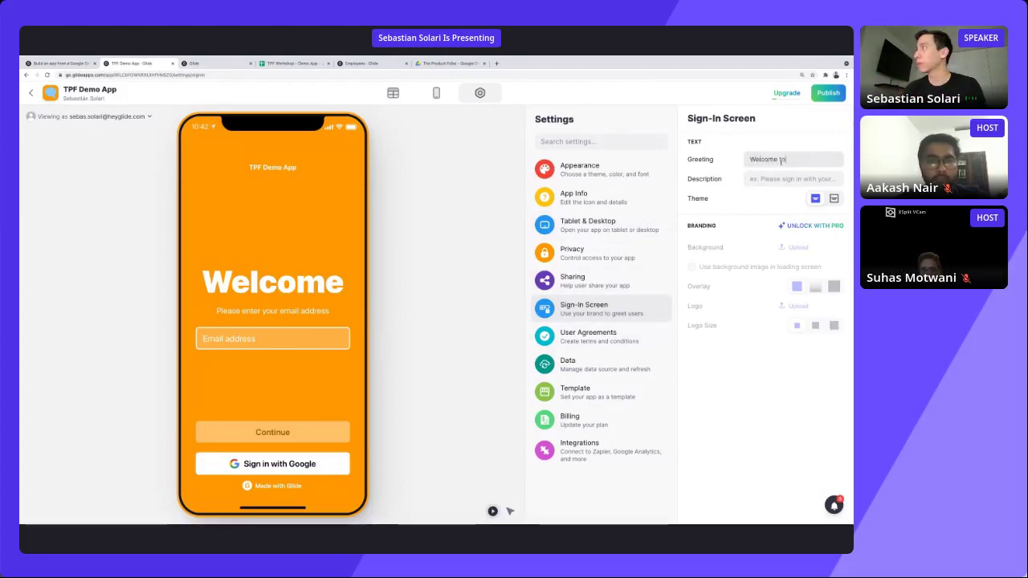
text( TPF)
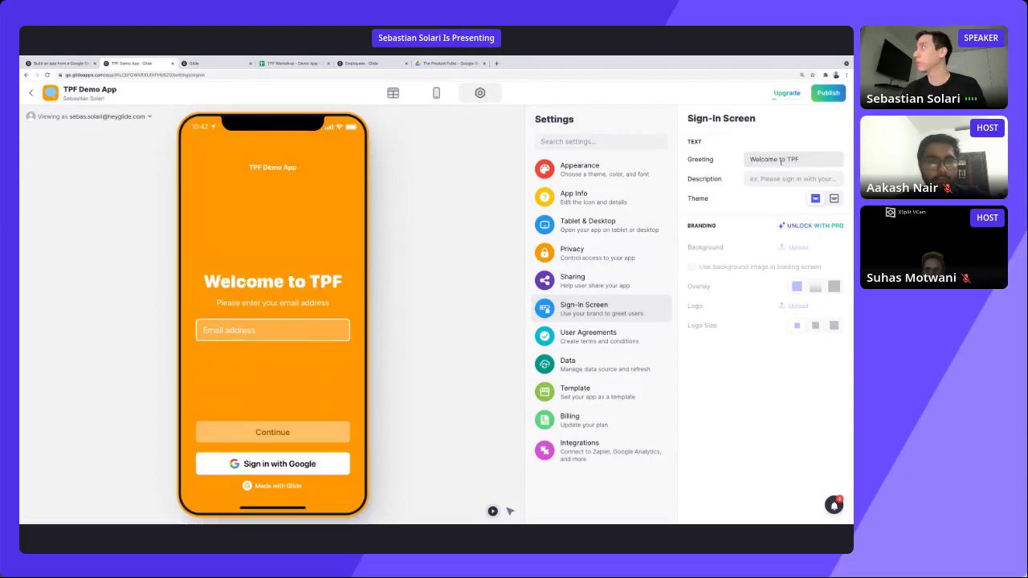
text( Demo App)
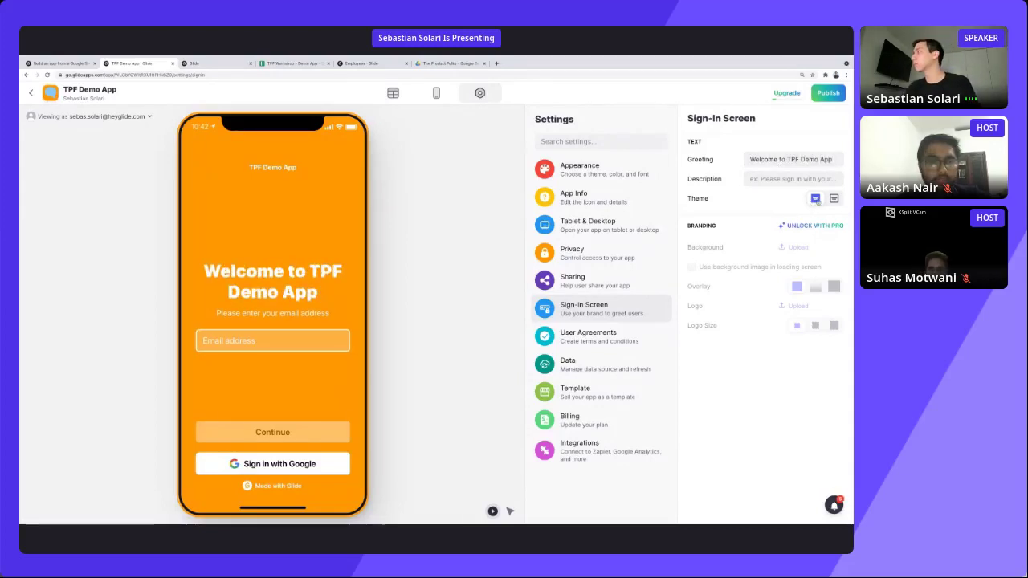
click(833, 200)
click(815, 199)
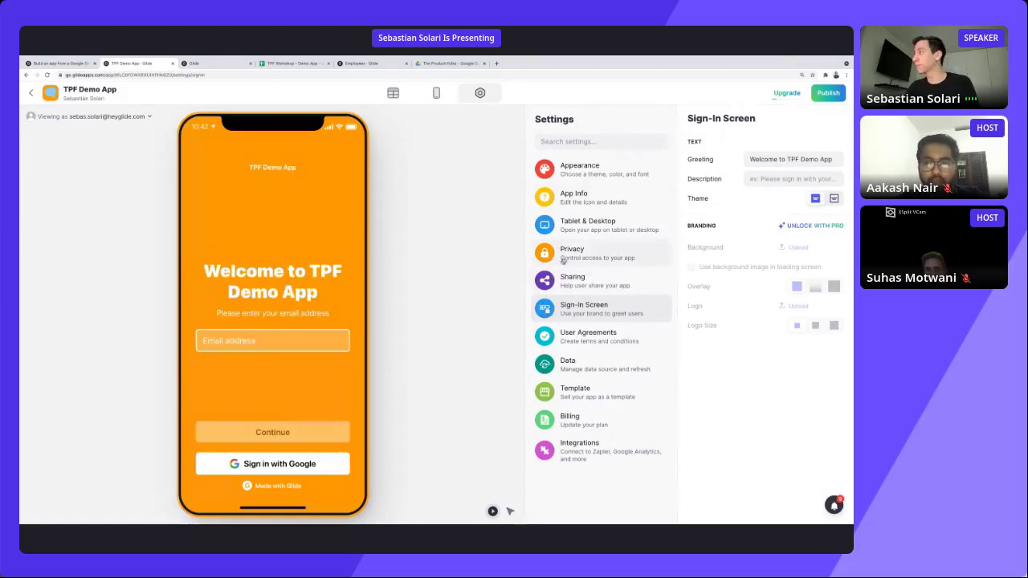
Switch from sign-in settings back to the Layout editor, showing the Sessions calendar list.
click(436, 93)
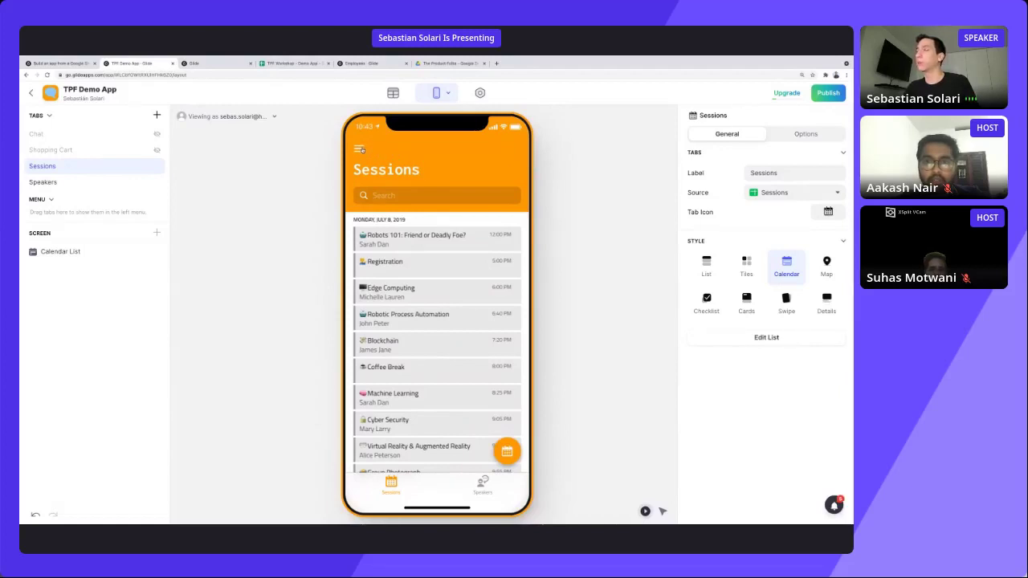
Open the preview's side menu and go to the signed-in user's Profile screen.
click(360, 150)
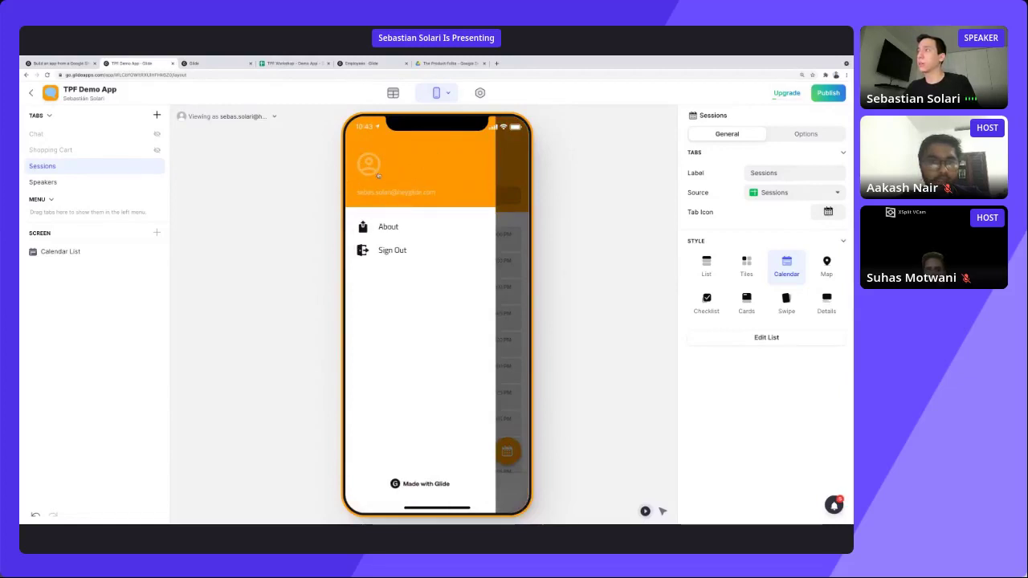
click(377, 169)
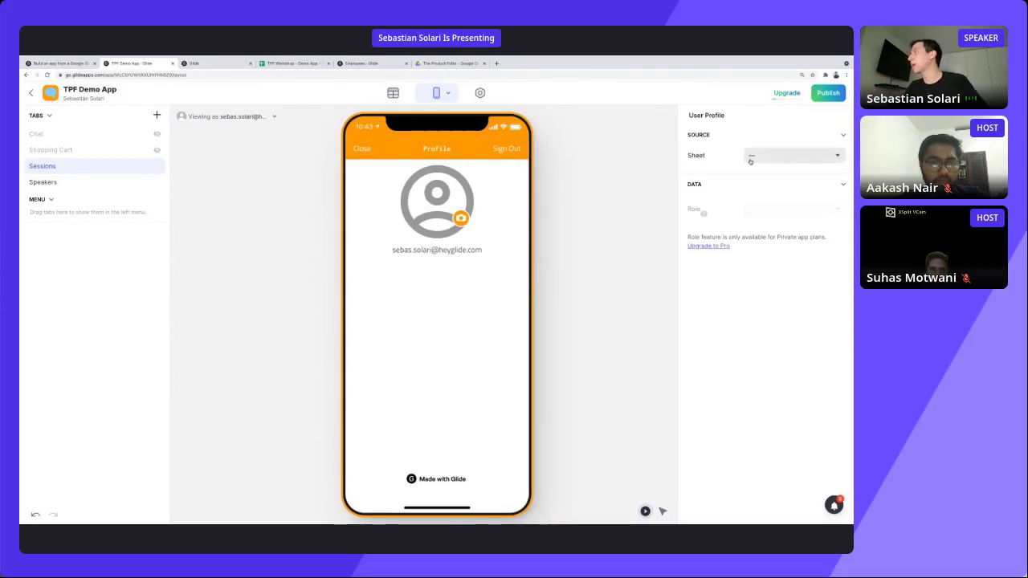
Pick the Users sheet as the source for user profiles, checking its data.
click(749, 156)
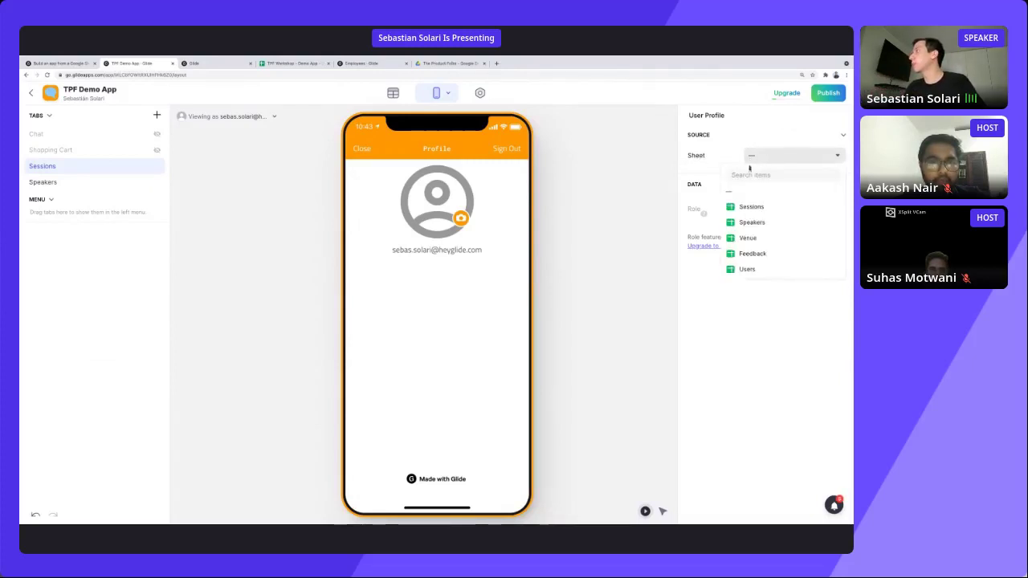
click(751, 269)
click(393, 93)
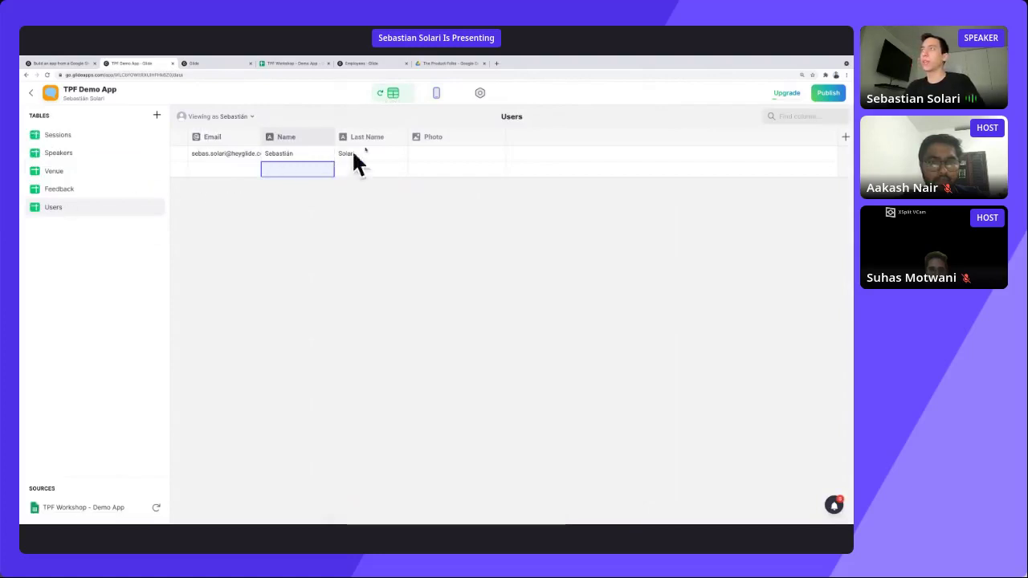
click(436, 93)
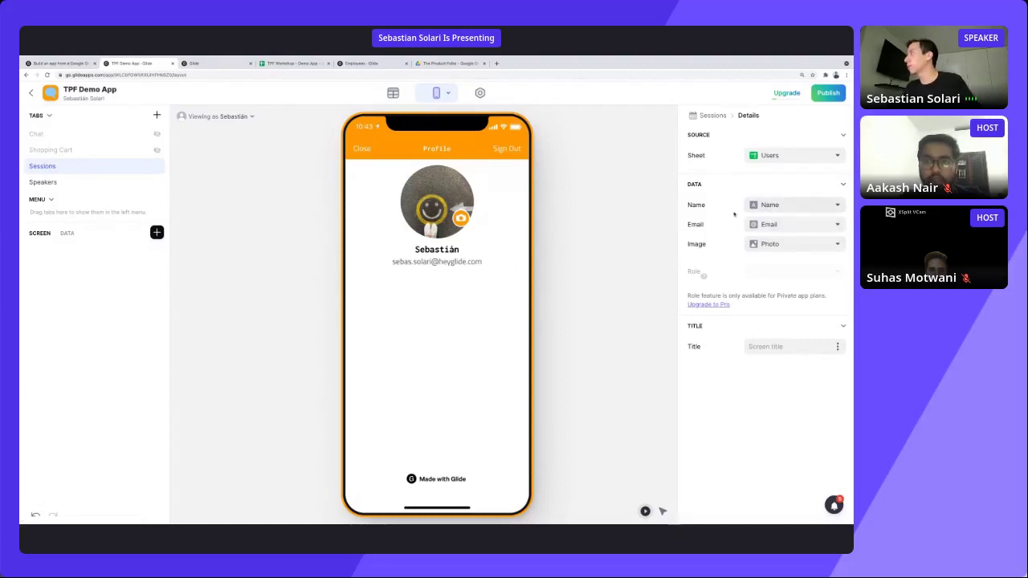
Map the profile name to Name and the image to Photo, then close the Profile preview.
click(759, 207)
click(764, 259)
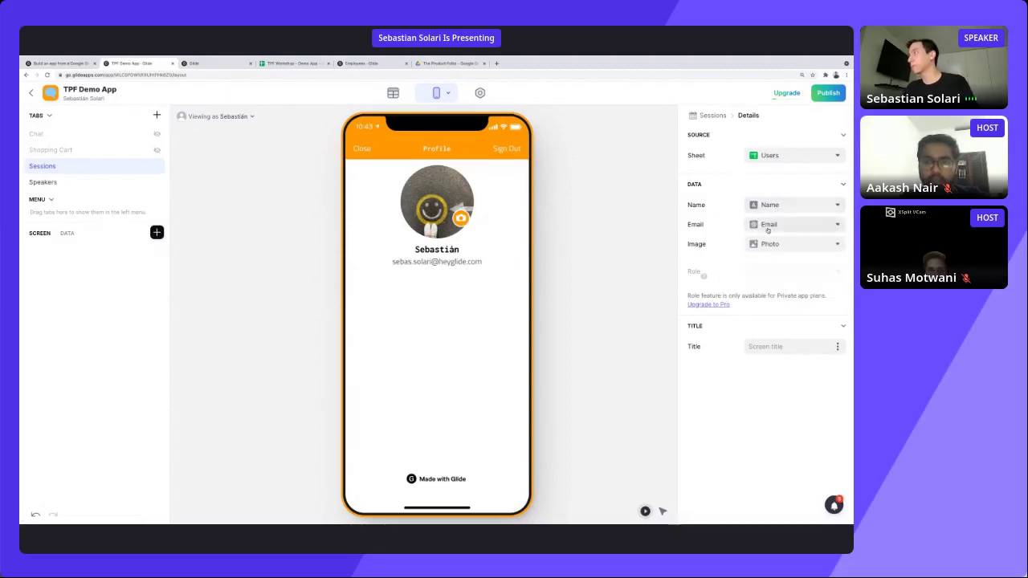
click(766, 228)
click(747, 306)
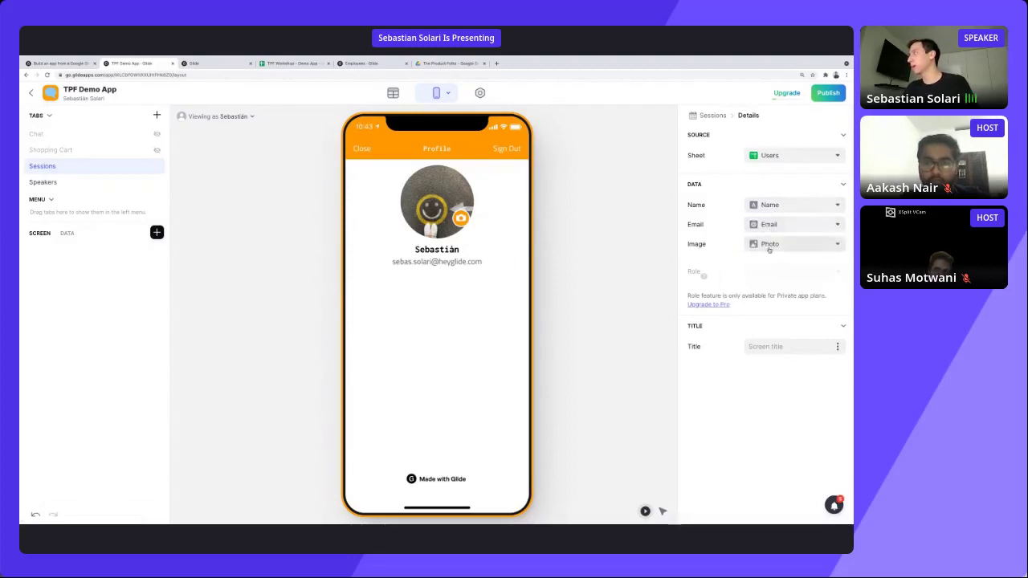
click(769, 245)
click(726, 327)
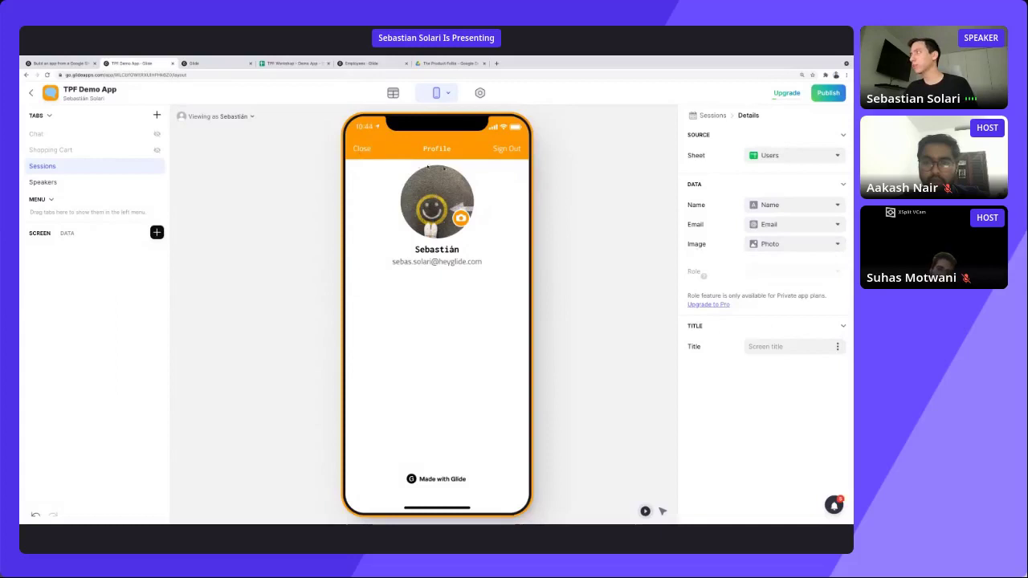
click(362, 150)
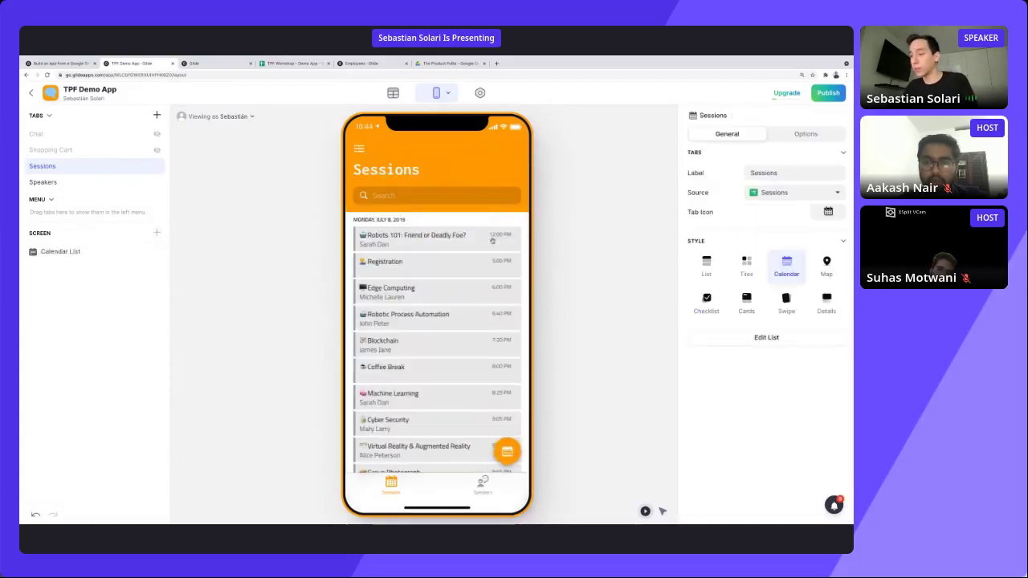
click(393, 93)
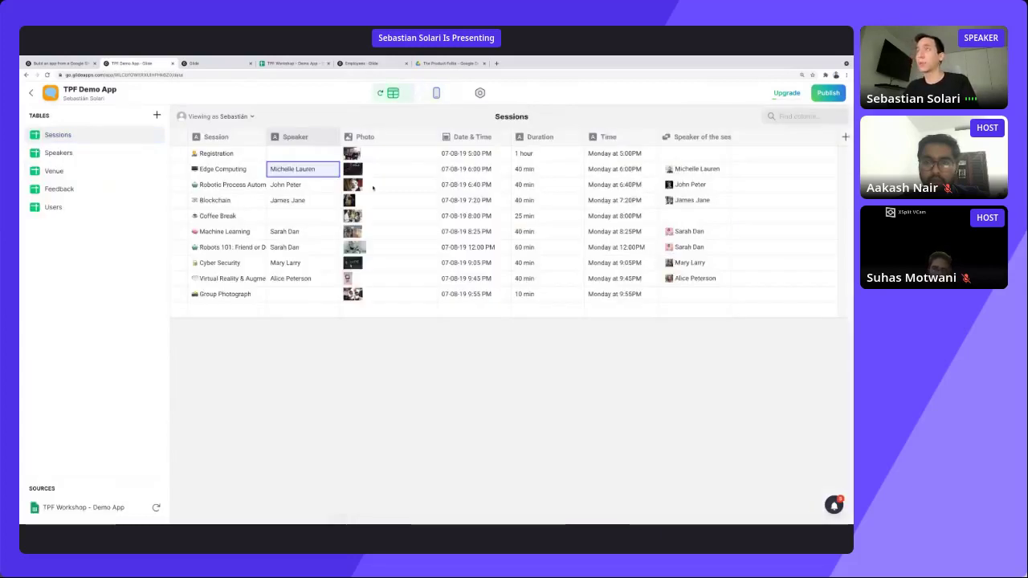
click(61, 208)
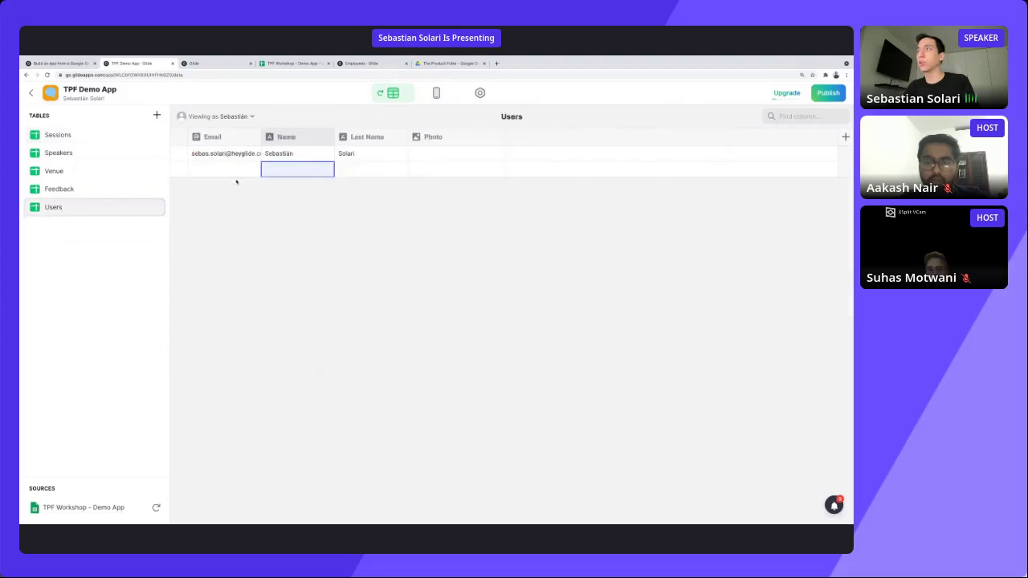
click(227, 171)
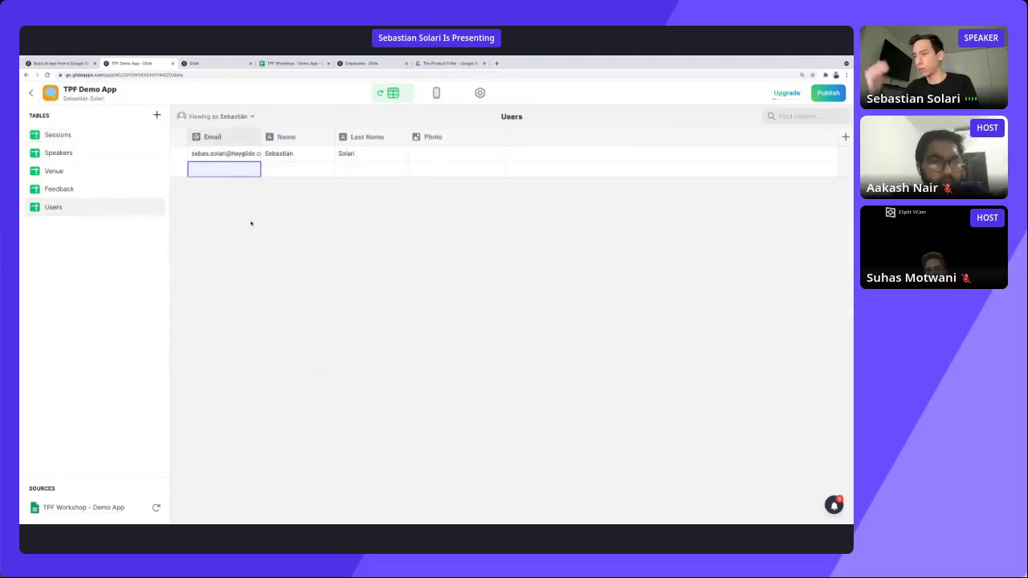
click(437, 92)
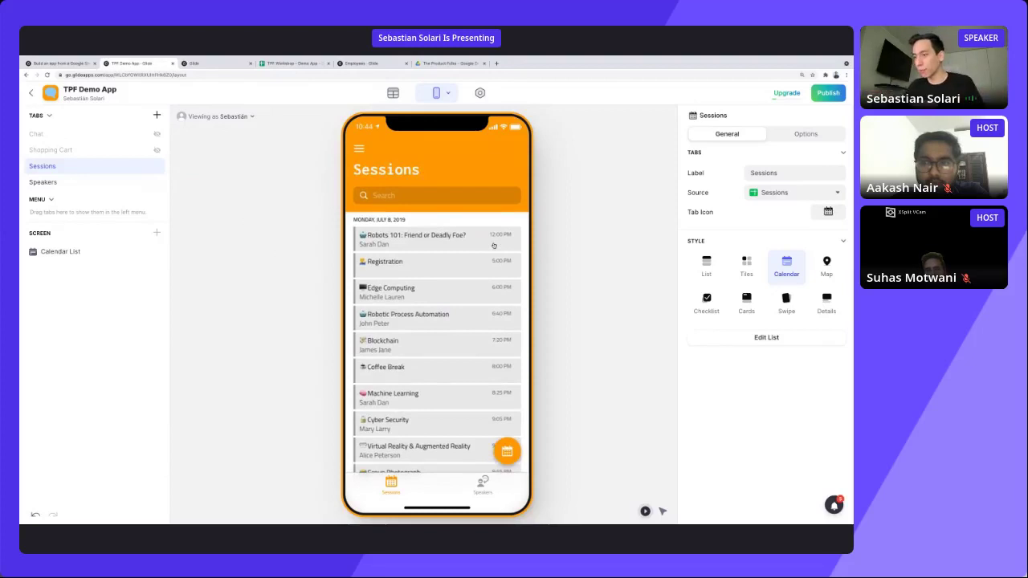
Preview the 'Robots 101: Friend or Deadly Foe?' session and return to the Sessions list.
click(482, 484)
click(391, 483)
click(429, 244)
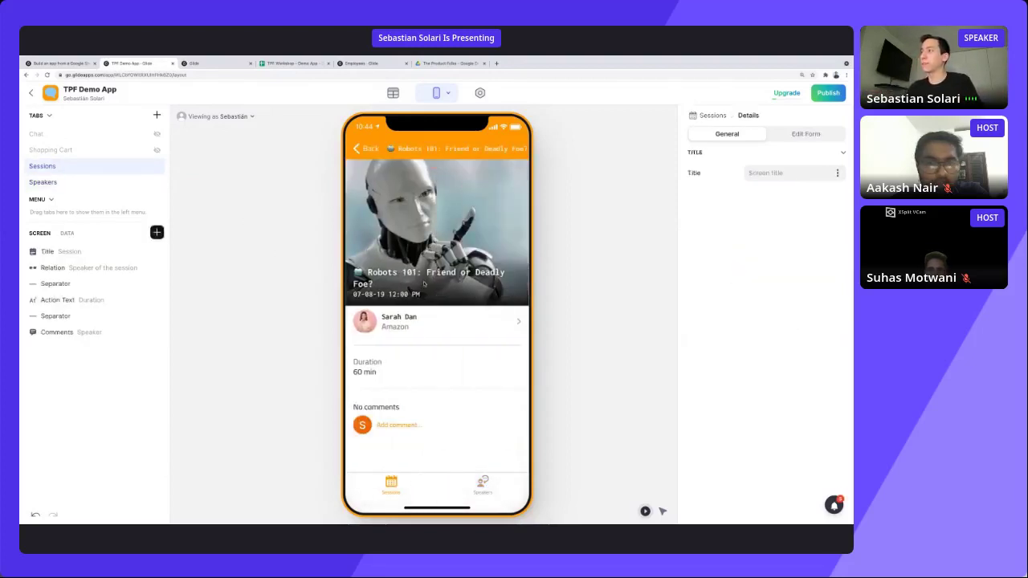
click(363, 149)
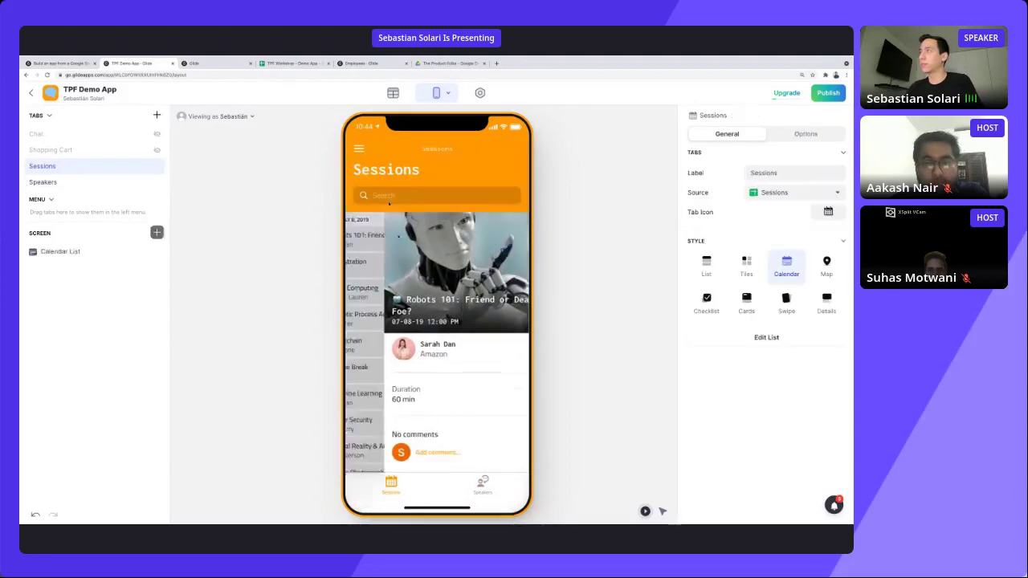
Preview a speaker's details on the Speakers tab, then start publishing the app.
click(482, 484)
click(393, 258)
scroll(359, 181, down, 2)
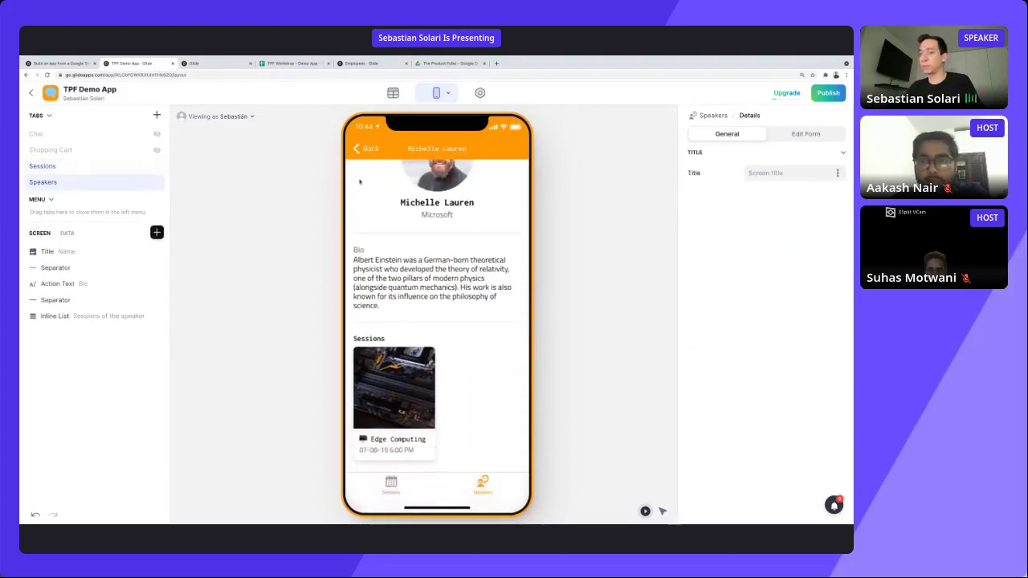
click(361, 154)
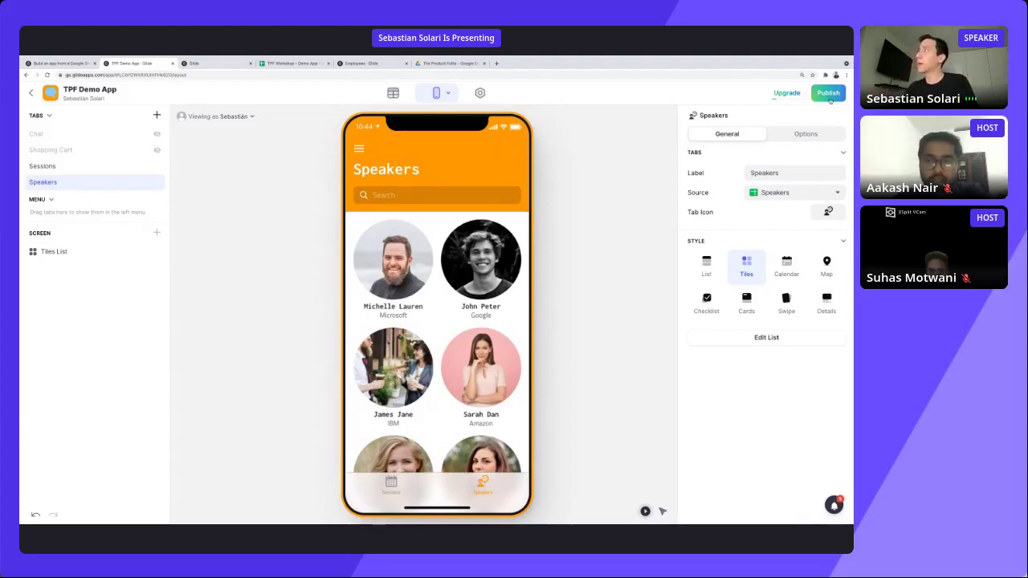
click(828, 93)
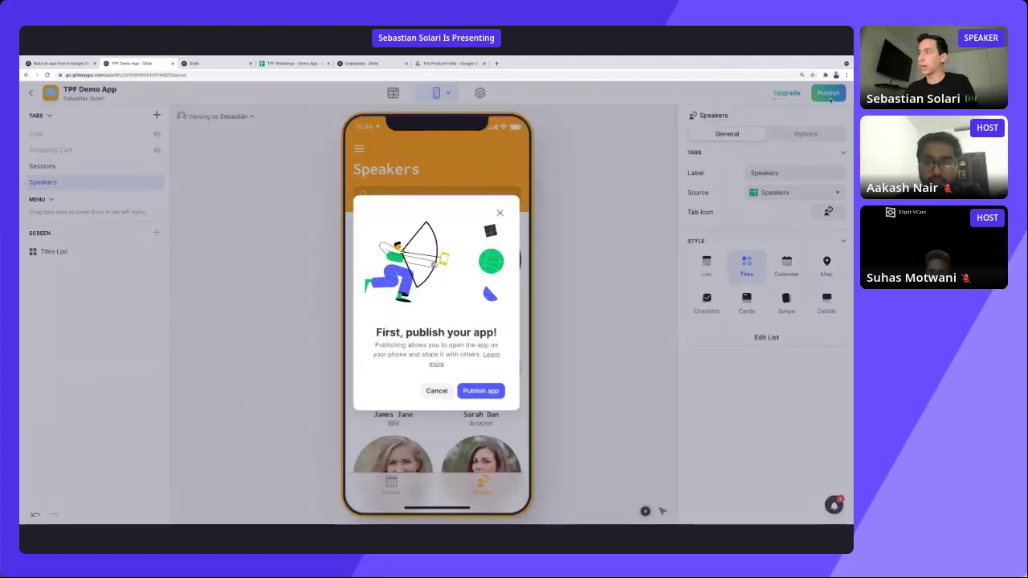
Publish the app and replace the default link gentle-bridge-0092 with TPD-demo-app.
click(486, 393)
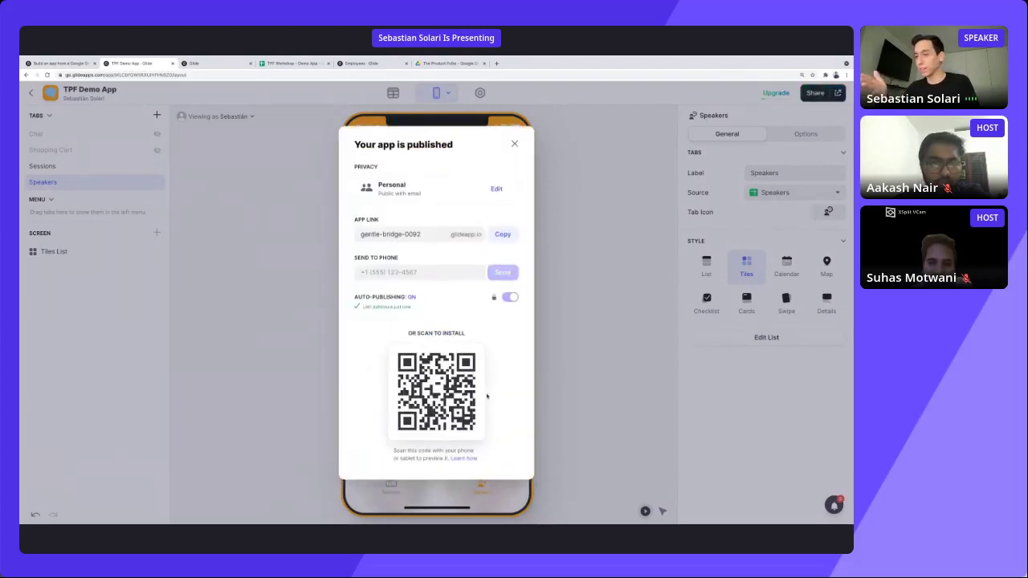
click(430, 234)
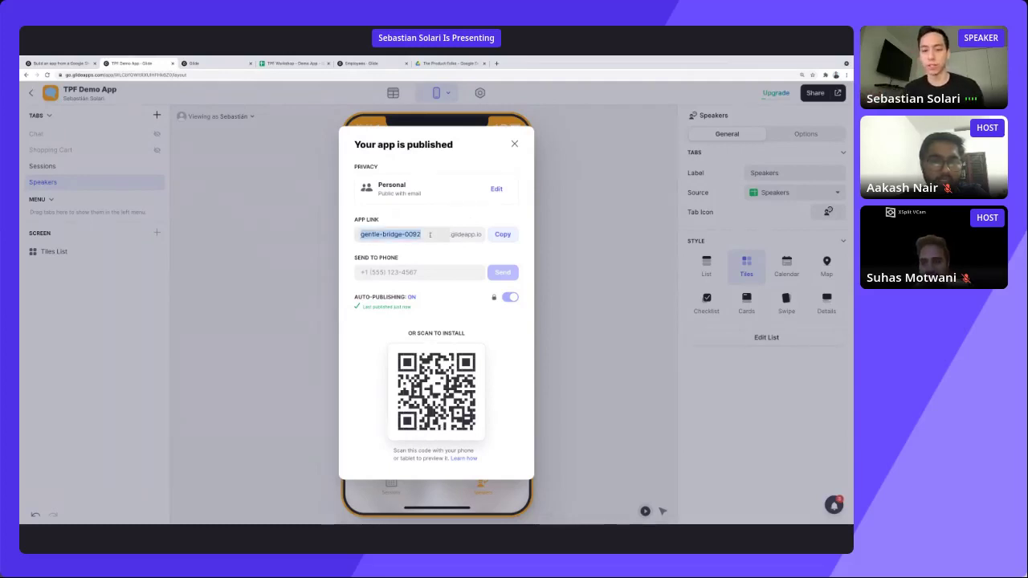
text(TPD)
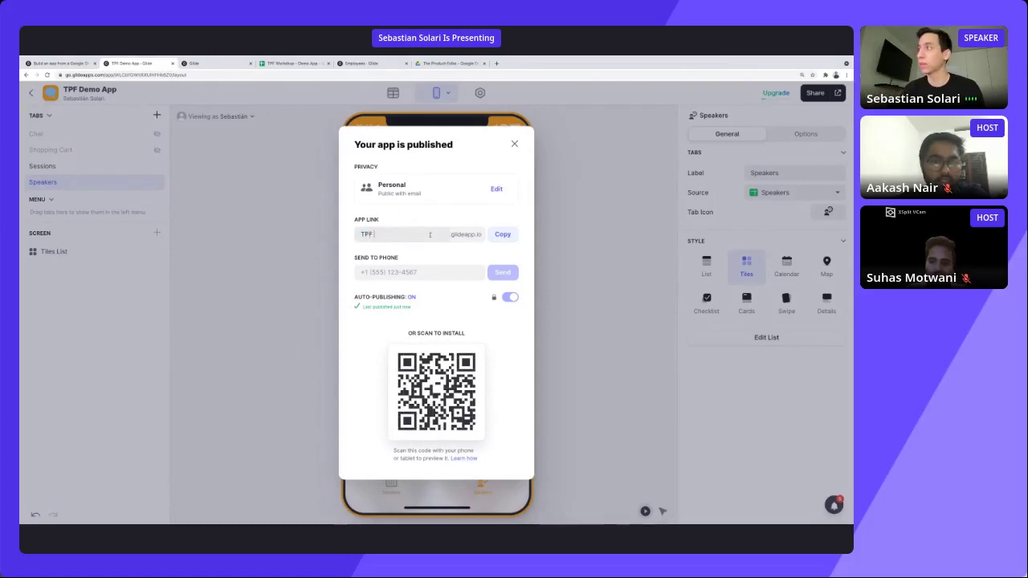
text(-demo-app)
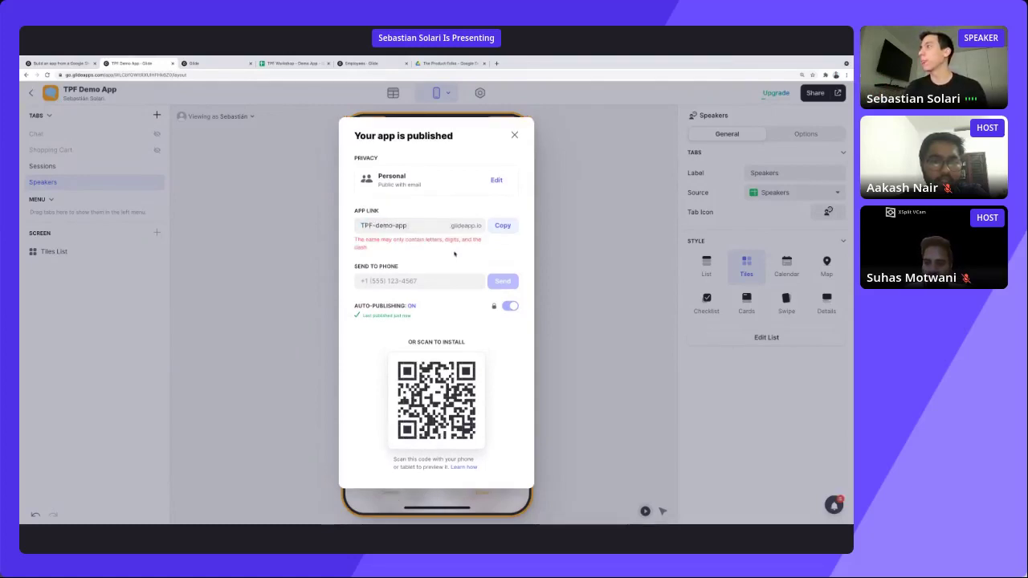
Correct the link name to tpfdemoapp and copy the tpfdemoapp.glideapp.io link.
click(375, 226)
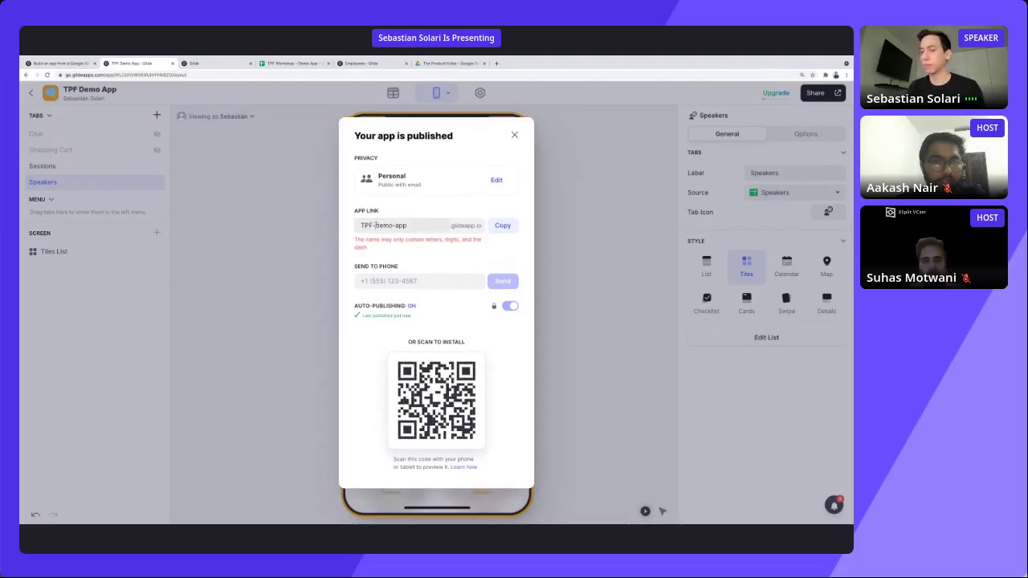
key(BackSpace)
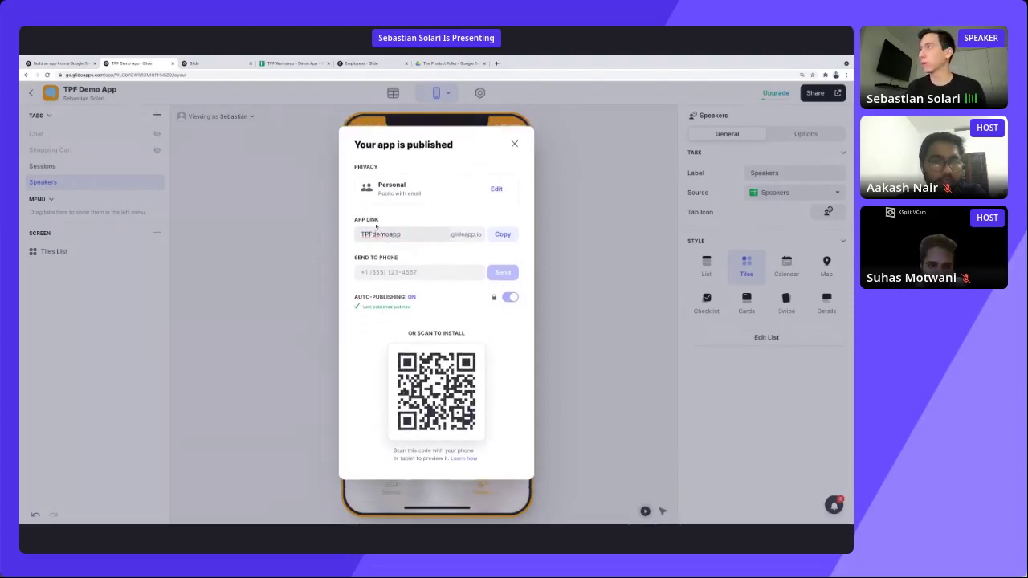
key(Right)
key(Right)
key(Right)
key(Right)
key(Right)
key(BackSpace)
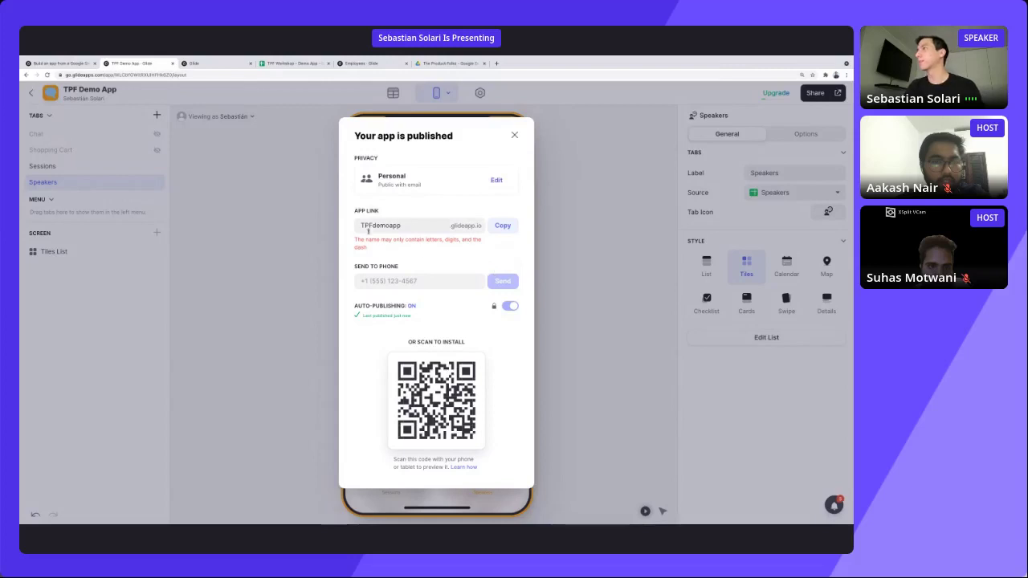
drag(368, 228, 324, 230)
text(tpf)
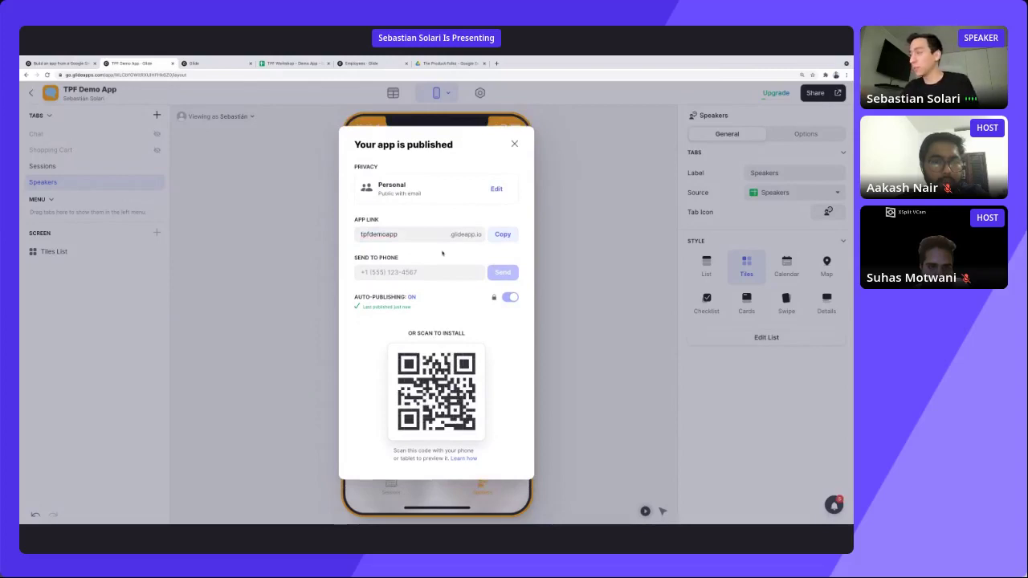
click(498, 238)
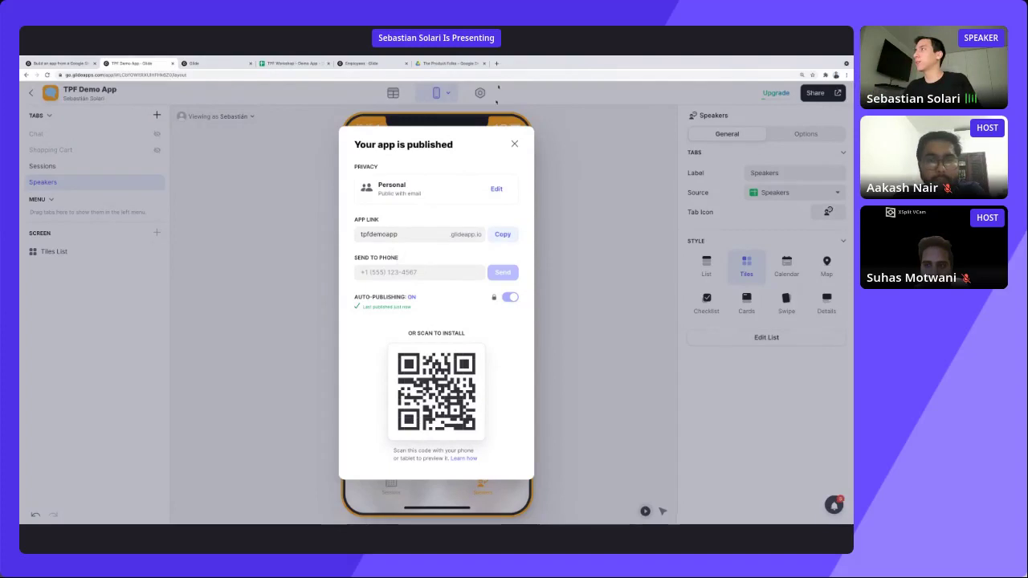
click(502, 235)
Load the copied tpfdemoapp.glideapp.io link in a new tab moved to second position.
click(497, 63)
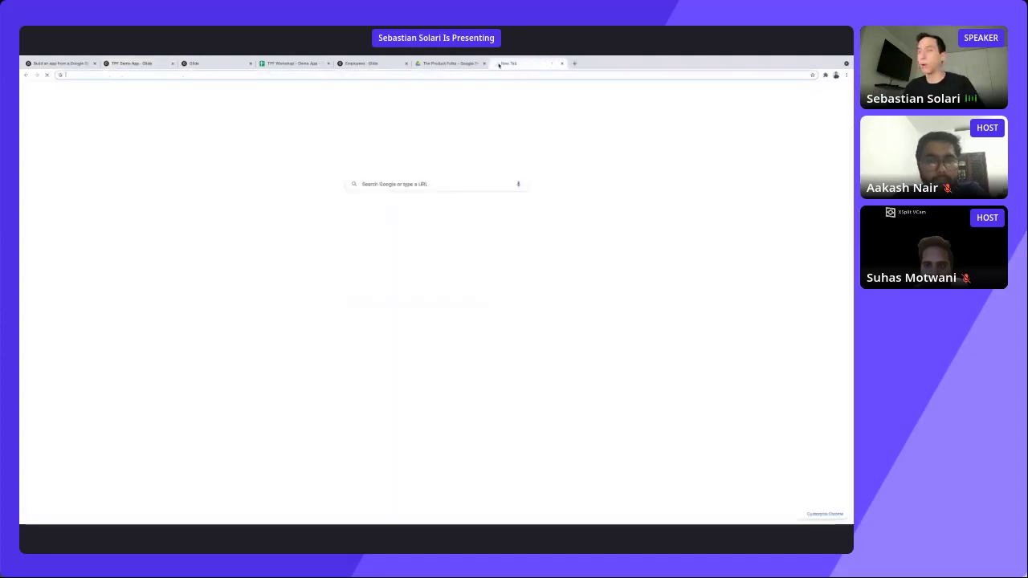
key(ctrl+v)
key(Return)
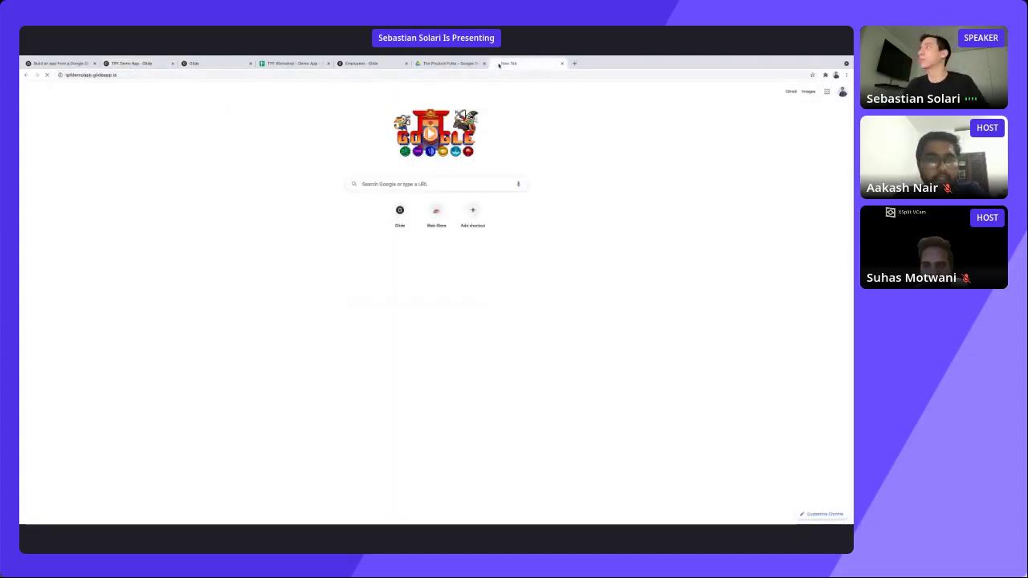
drag(498, 63, 135, 63)
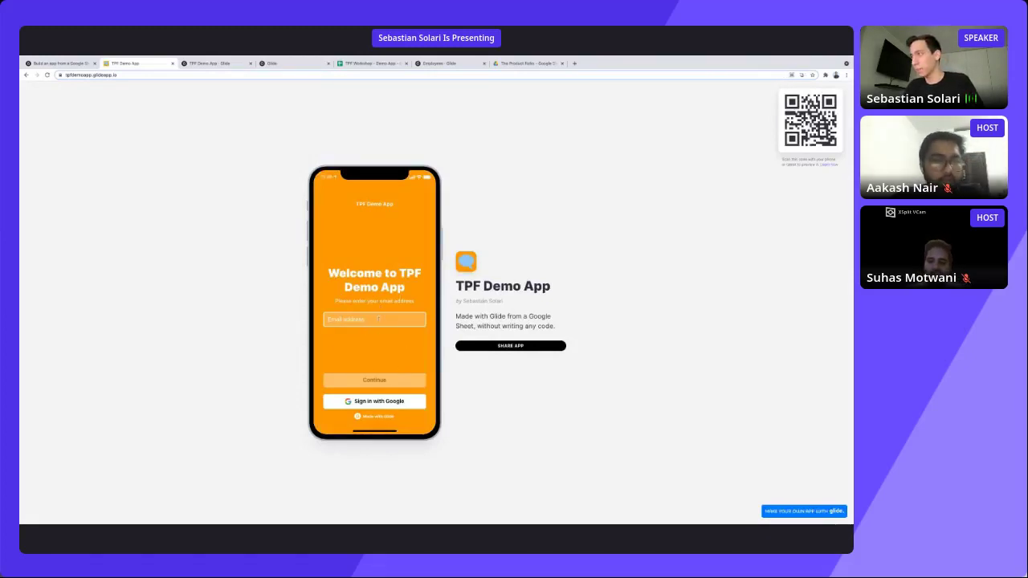
Enter the user's email address on the sign-in page and continue to request a PIN.
click(378, 320)
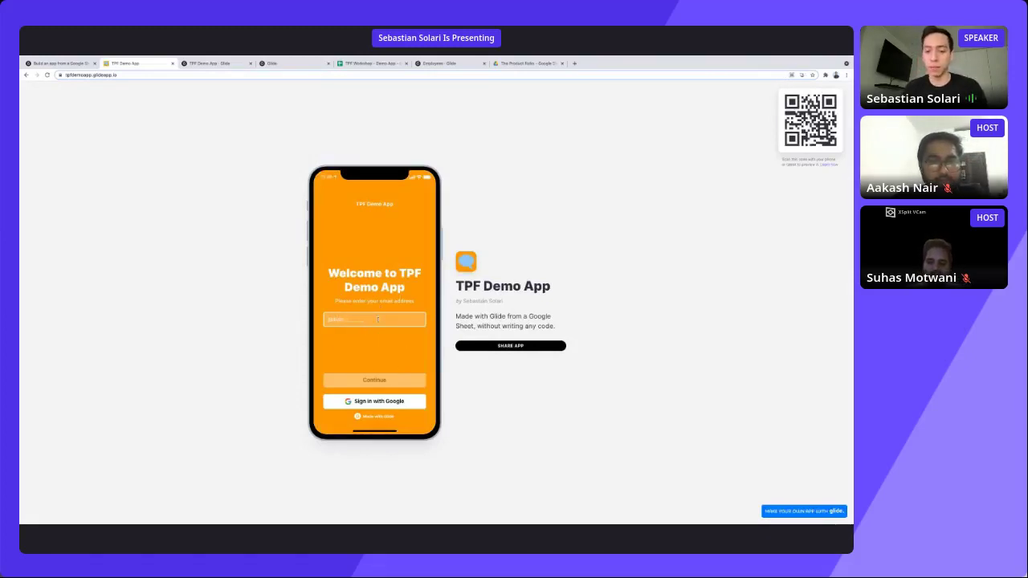
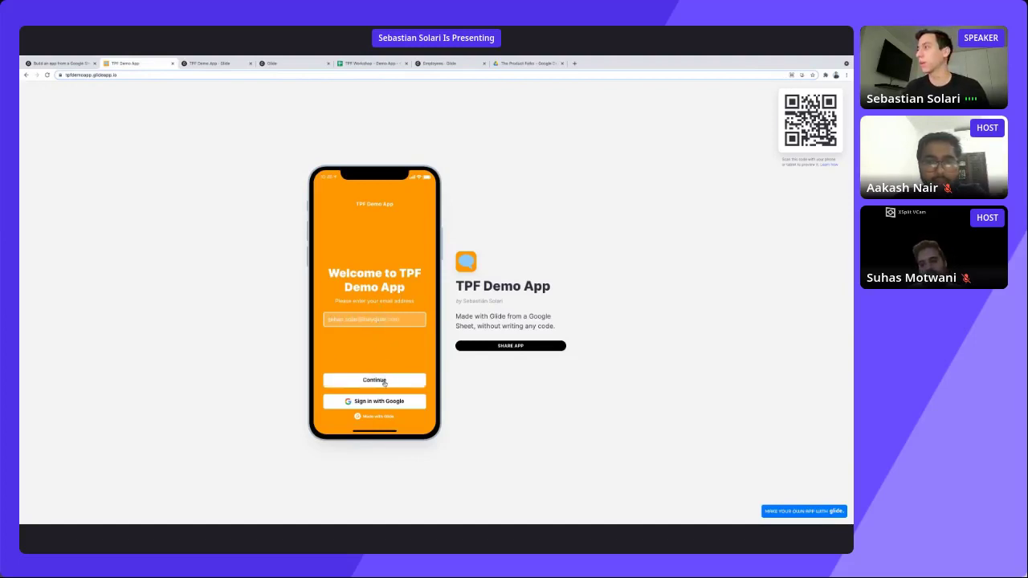
click(385, 382)
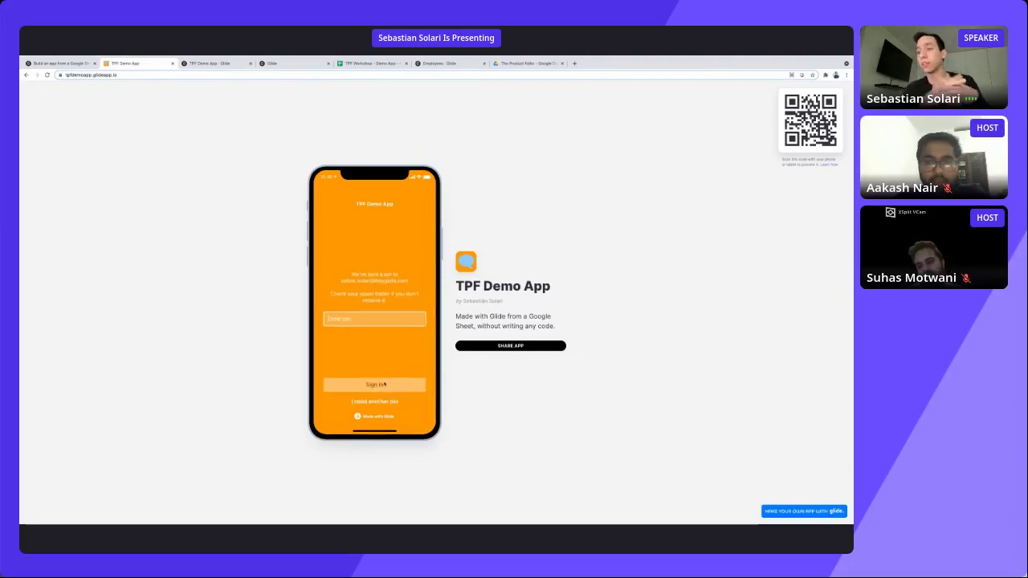